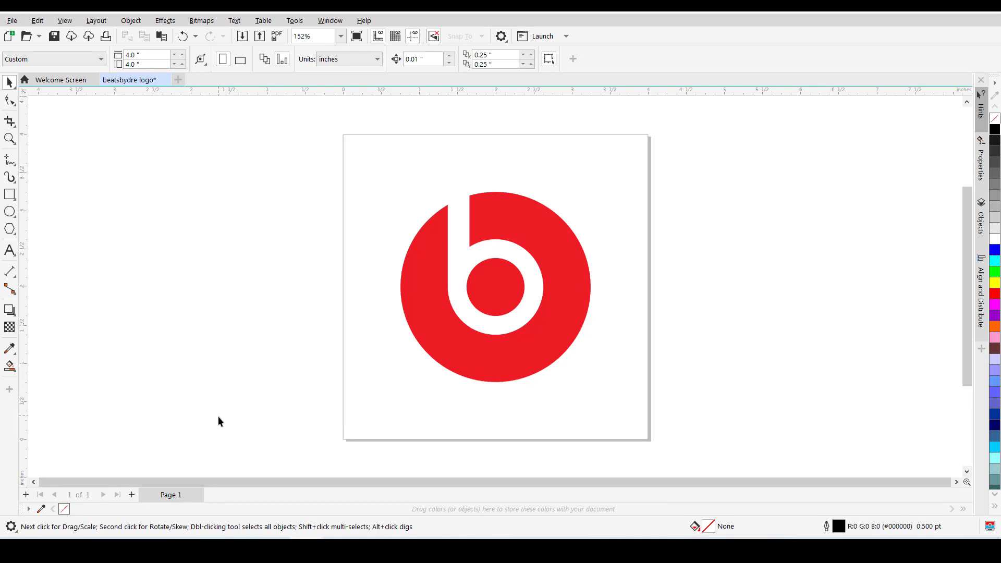
- Add a blank Page 2 to the document, glance at the logo on Page 1, and return to Page 2
click(132, 494)
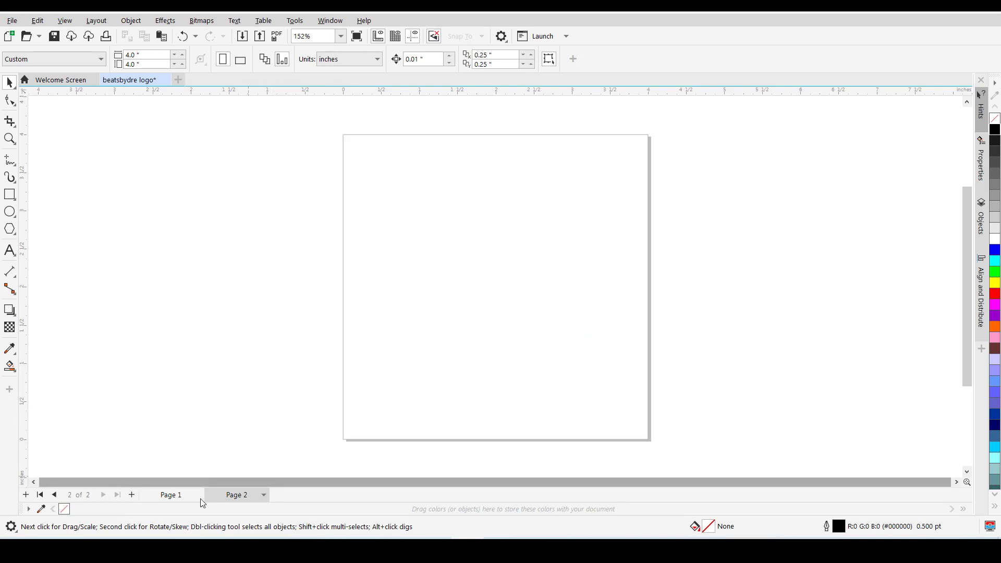
click(178, 494)
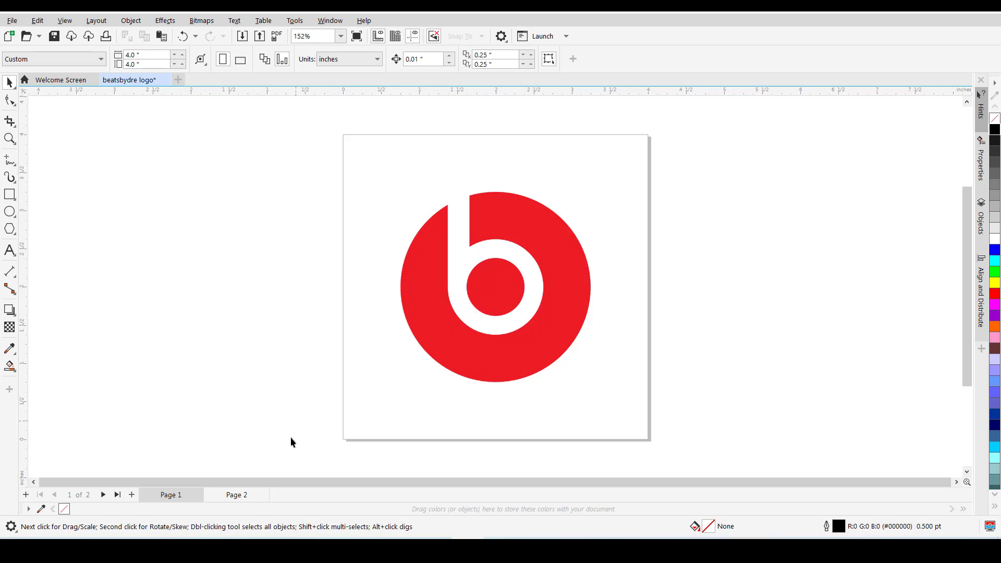
click(241, 496)
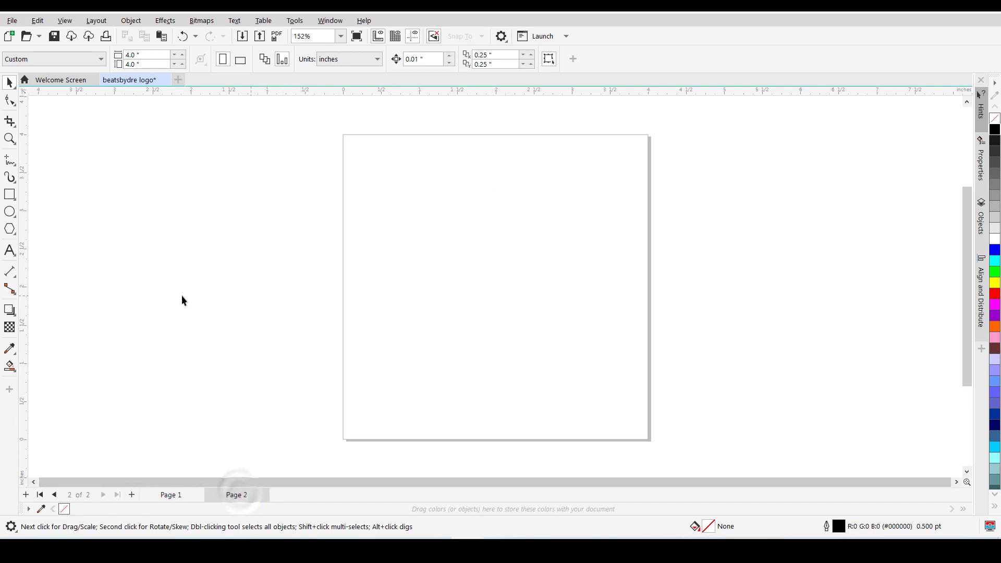
- Draw a circle about 1.92 in in diameter on Page 2 and move it slightly down toward the page centre
click(11, 210)
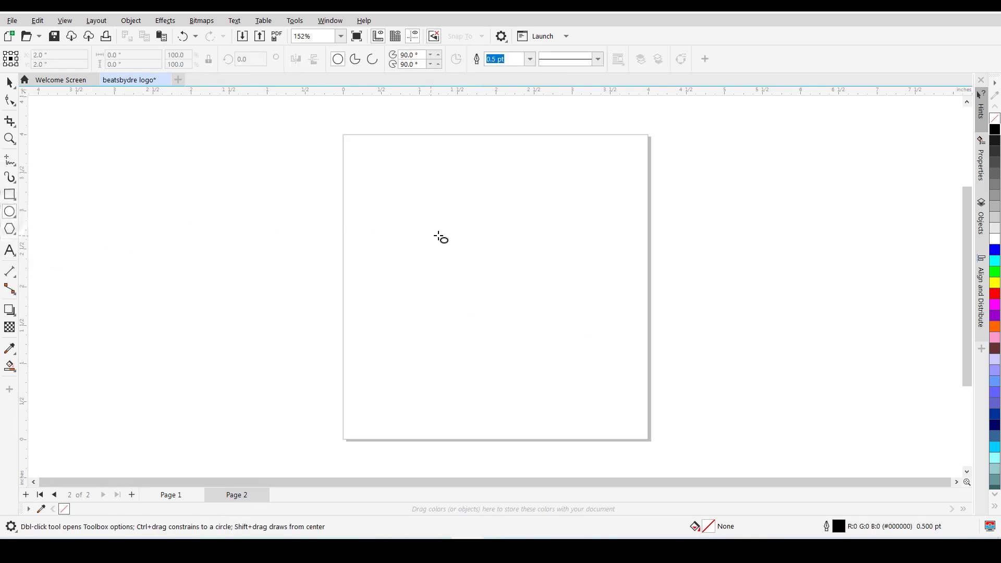
mouse_move(427, 205)
mouse_down()
mouse_move(481, 289)
mouse_move(545, 335)
mouse_move(556, 291)
mouse_move(490, 286)
mouse_move(579, 360)
mouse_move(550, 352)
mouse_up()
key(space)
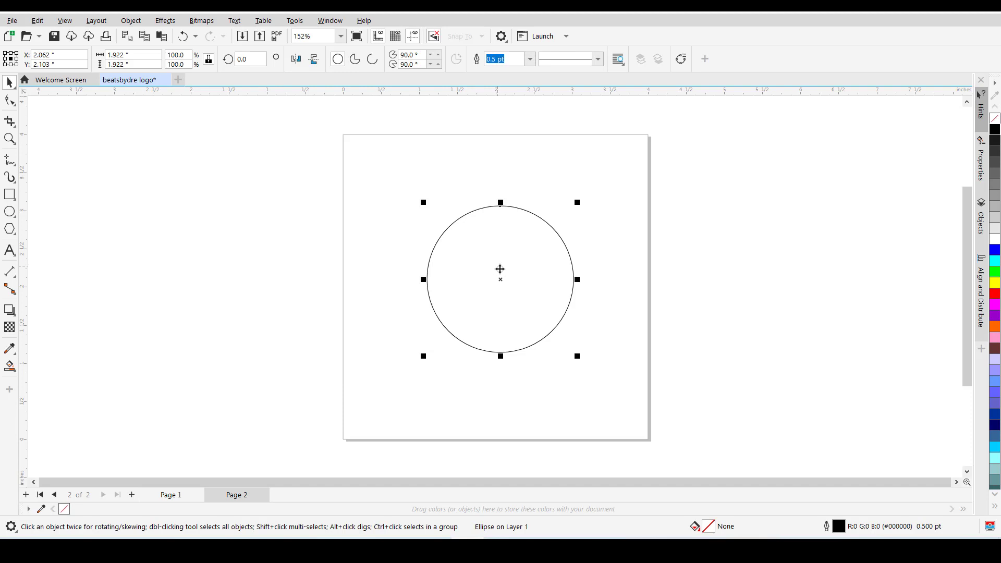
drag(500, 262, 503, 275)
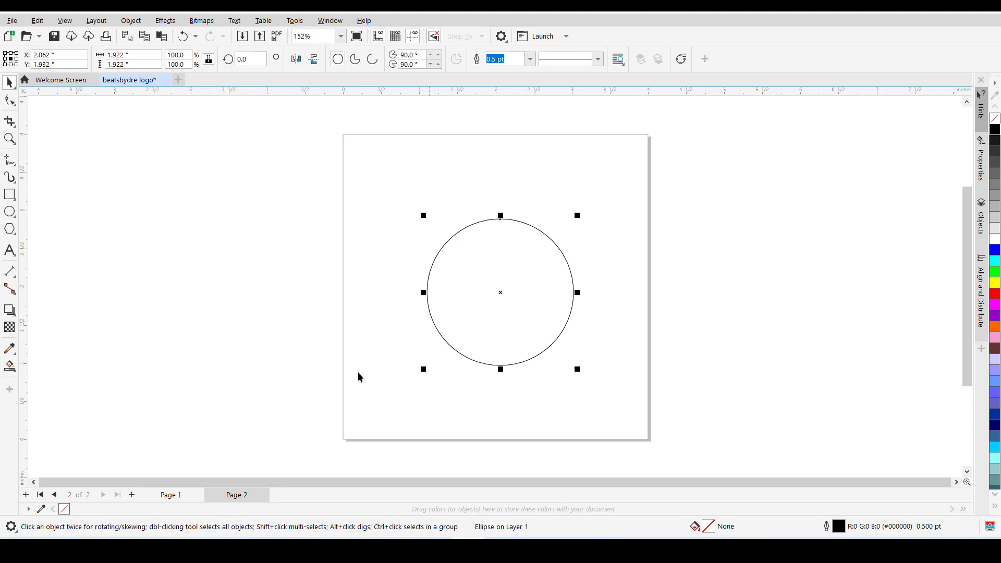
- Check the reference logo on Page 1 and duplicate the circle in place on Page 2
click(176, 495)
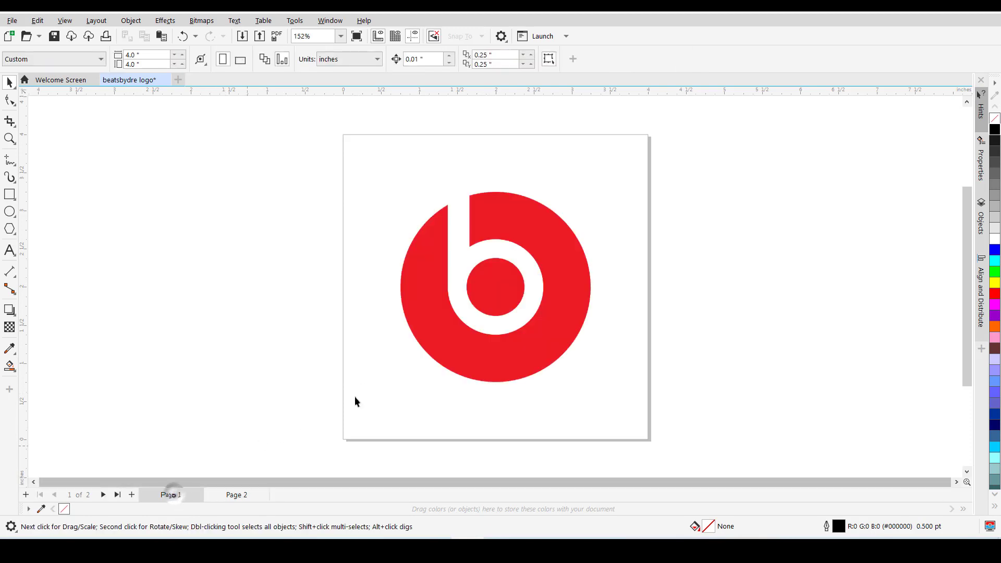
click(237, 494)
click(474, 287)
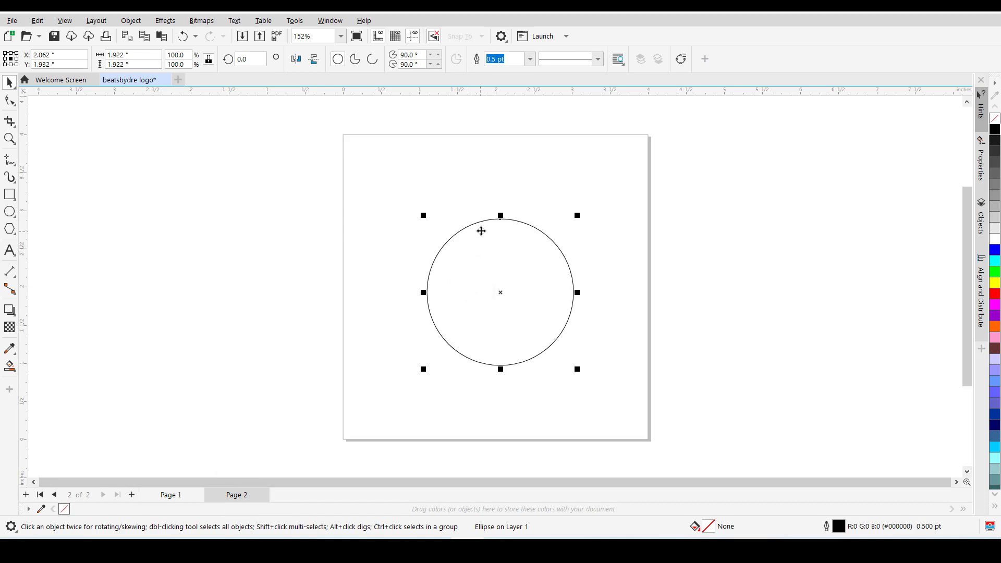
key(ctrl+c)
key(ctrl+v)
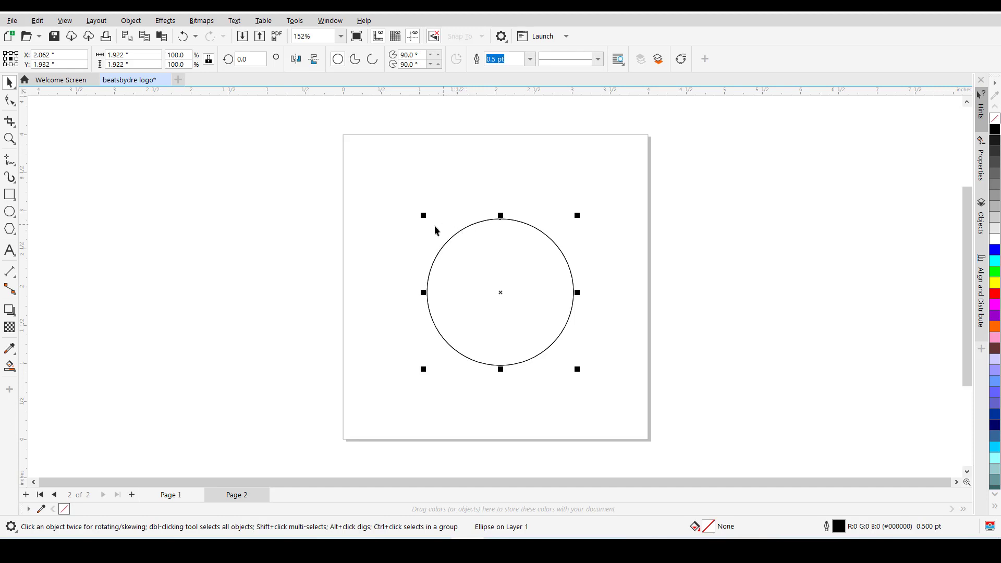
drag(494, 273, 368, 285)
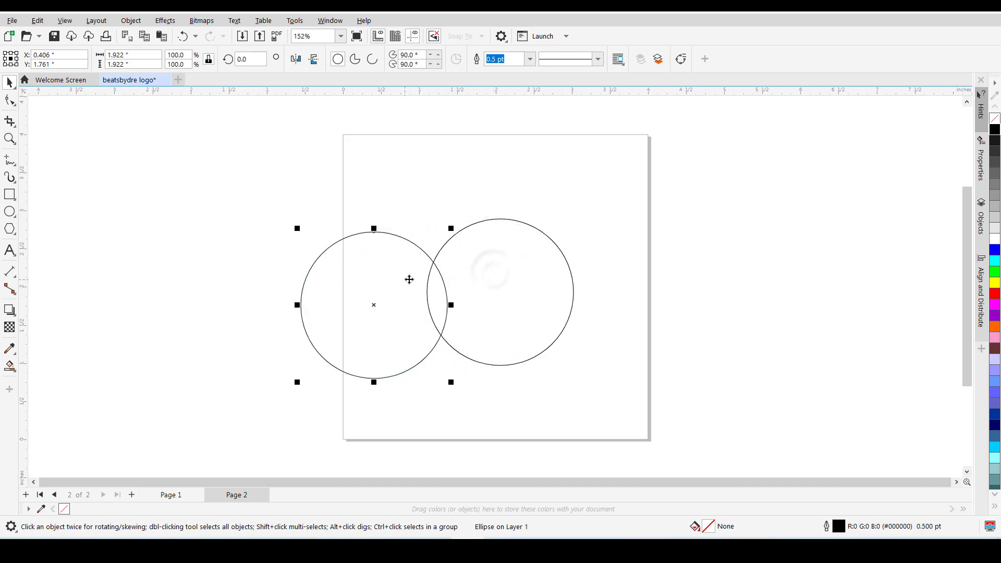
key(ctrl+z)
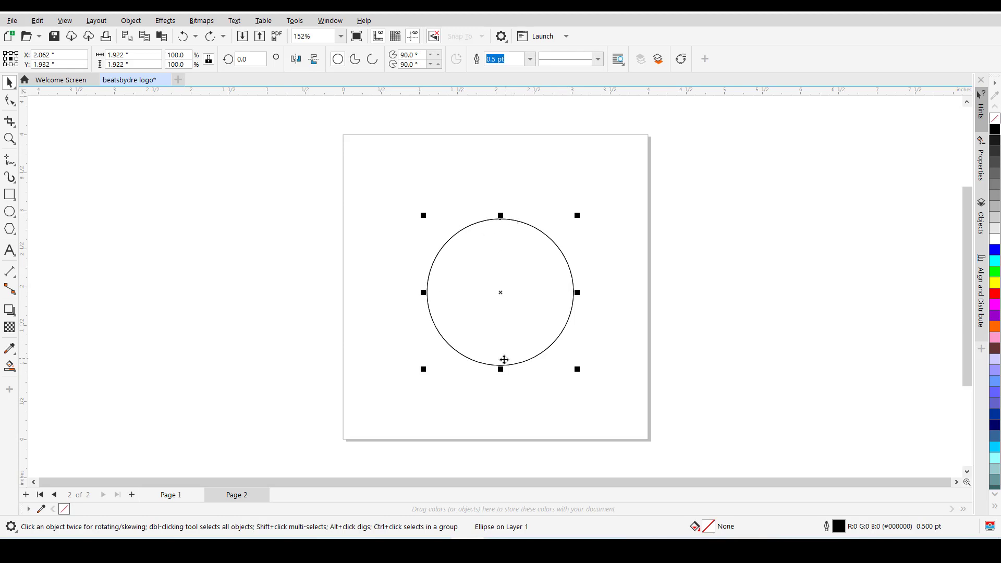
drag(500, 369, 495, 319)
key(ctrl+z)
click(423, 371)
click(455, 330)
- Shrink the duplicate circle about its centre to about 0.75 in in diameter and compare it with the logo on Page 1
drag(422, 370, 463, 344)
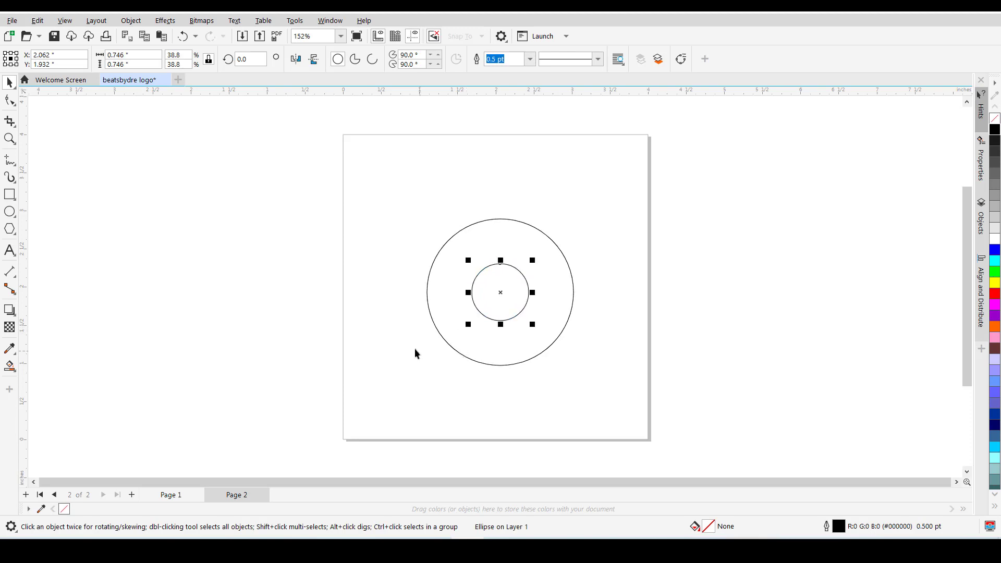
click(395, 327)
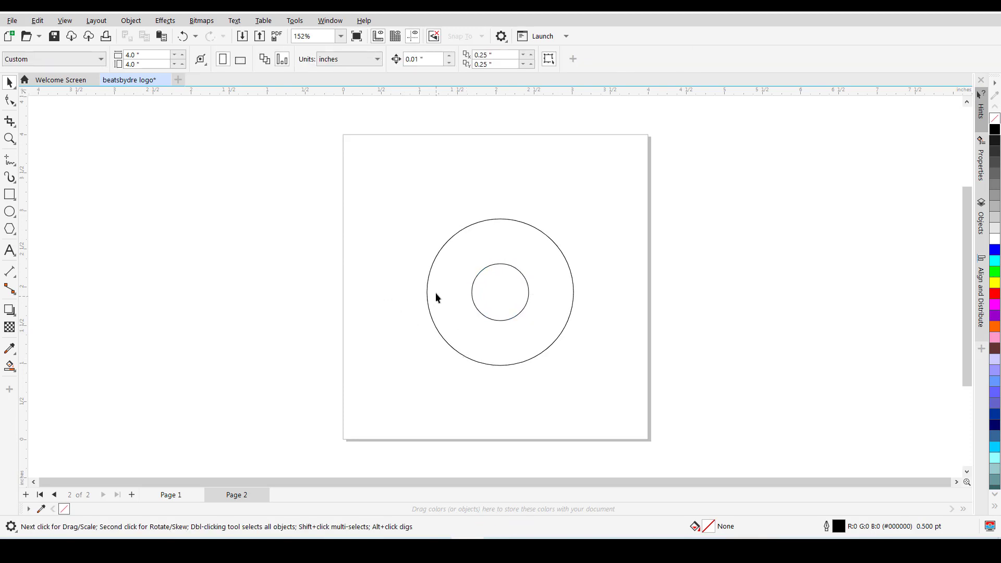
click(176, 498)
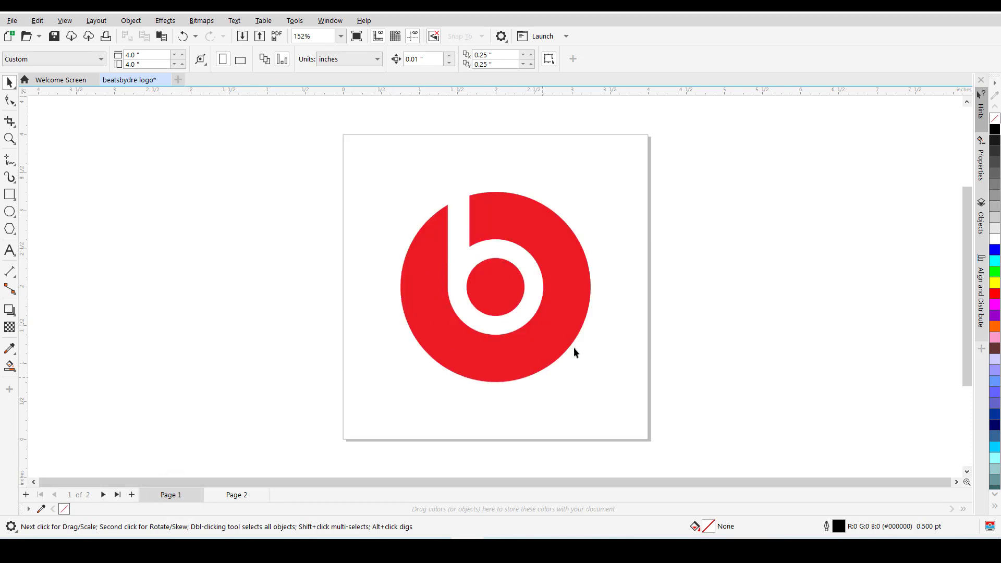
click(237, 495)
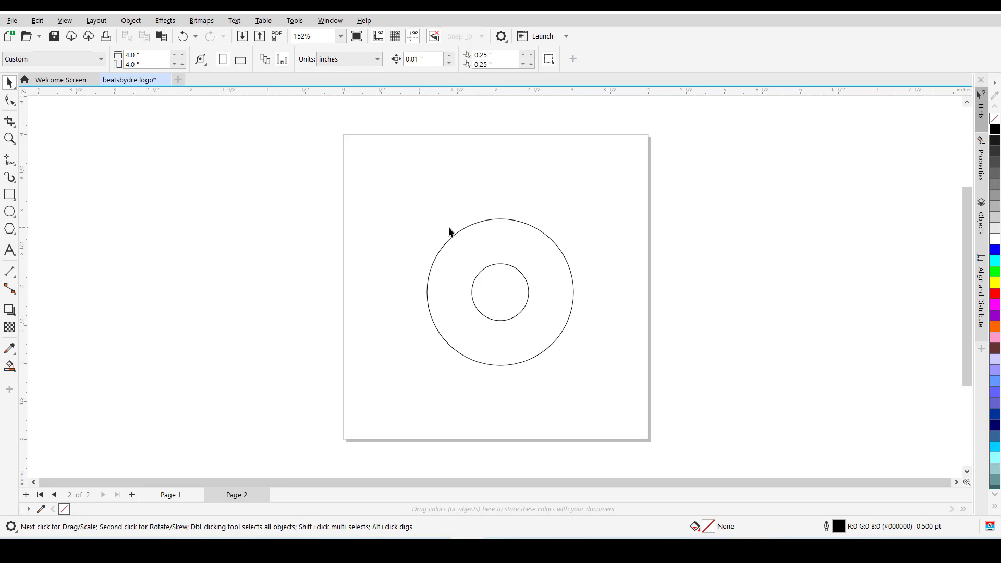
- Draw a straight vertical freehand line about 1.57 in long beside the inner circle's left edge and compare it with the logo on Page 1
click(499, 294)
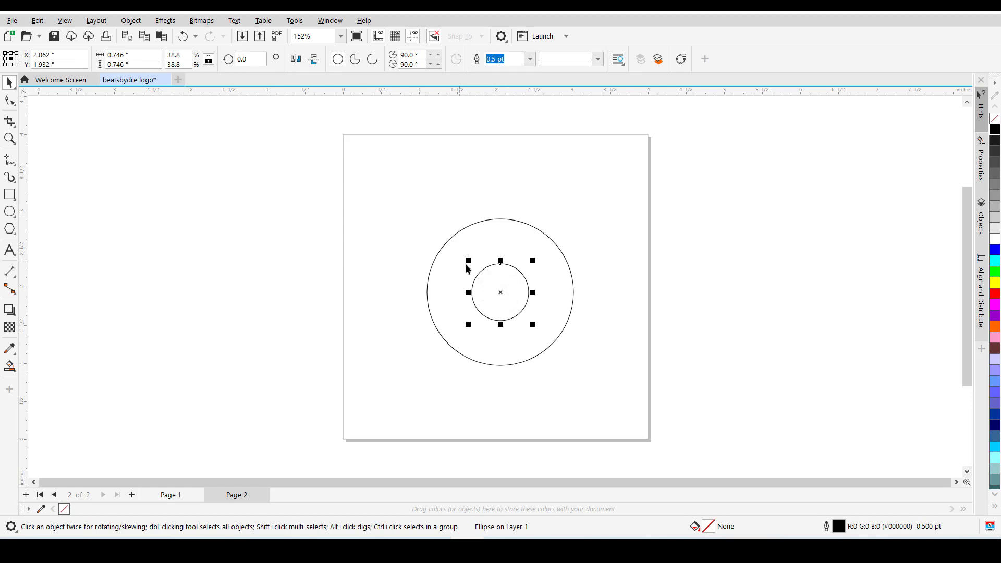
click(9, 165)
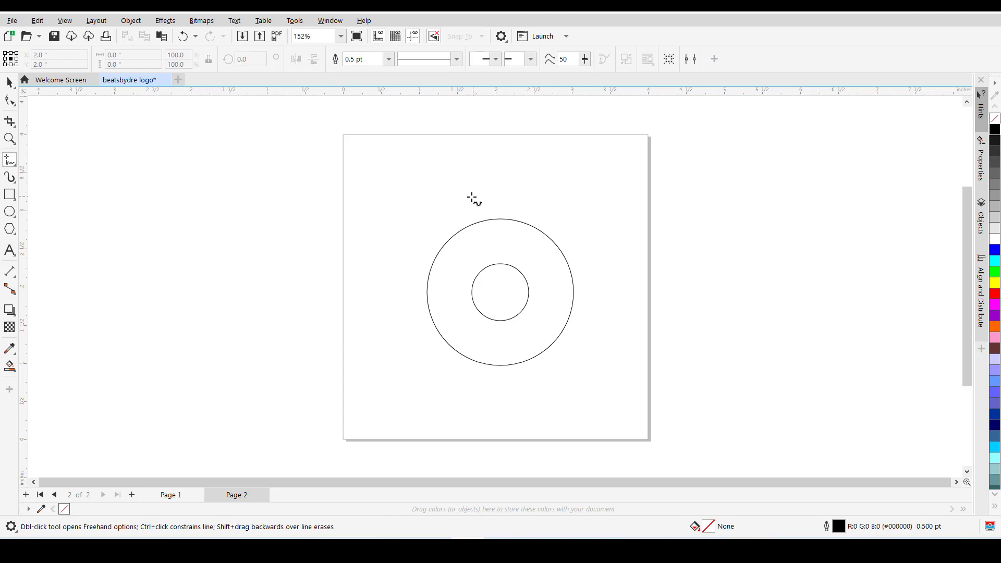
mouse_move(471, 199)
mouse_down()
mouse_move(464, 294)
mouse_move(483, 270)
mouse_move(477, 248)
mouse_move(463, 284)
mouse_move(464, 303)
mouse_move(471, 255)
mouse_move(471, 321)
mouse_up()
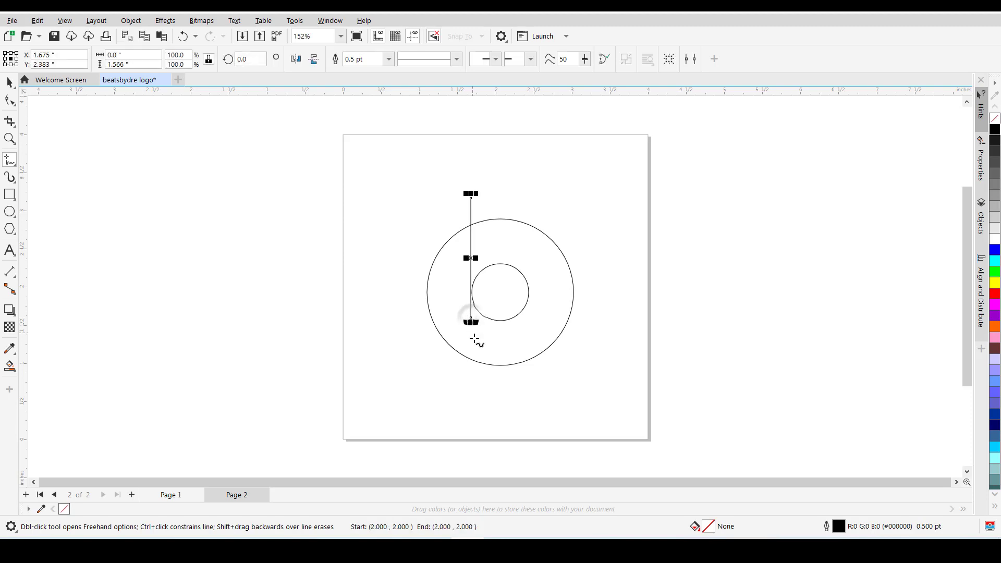
key(space)
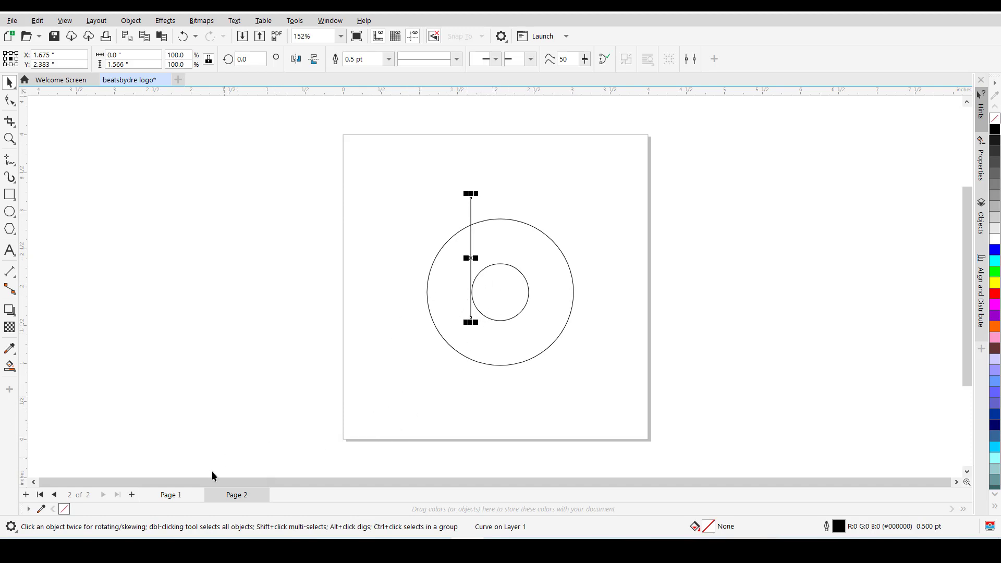
click(163, 494)
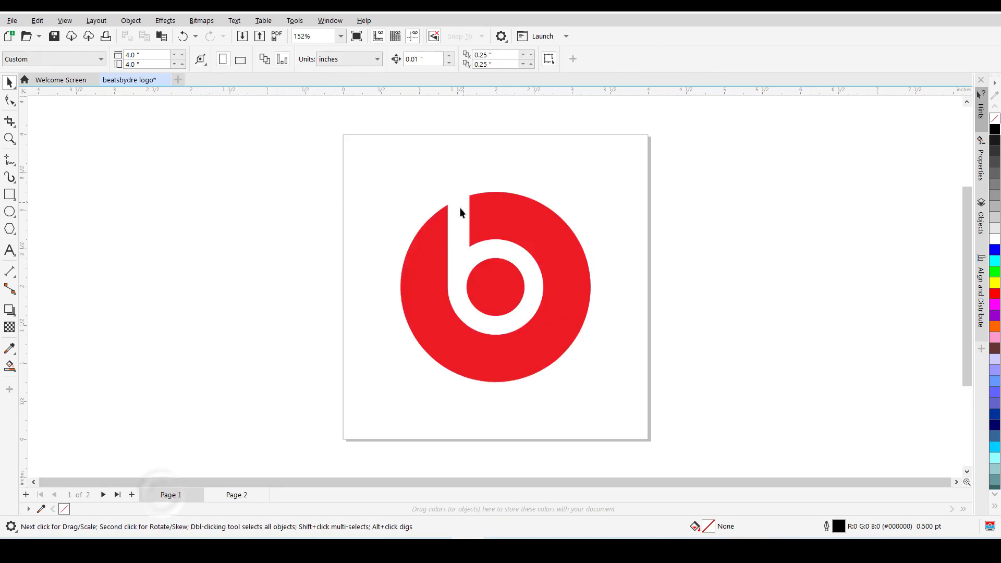
click(233, 495)
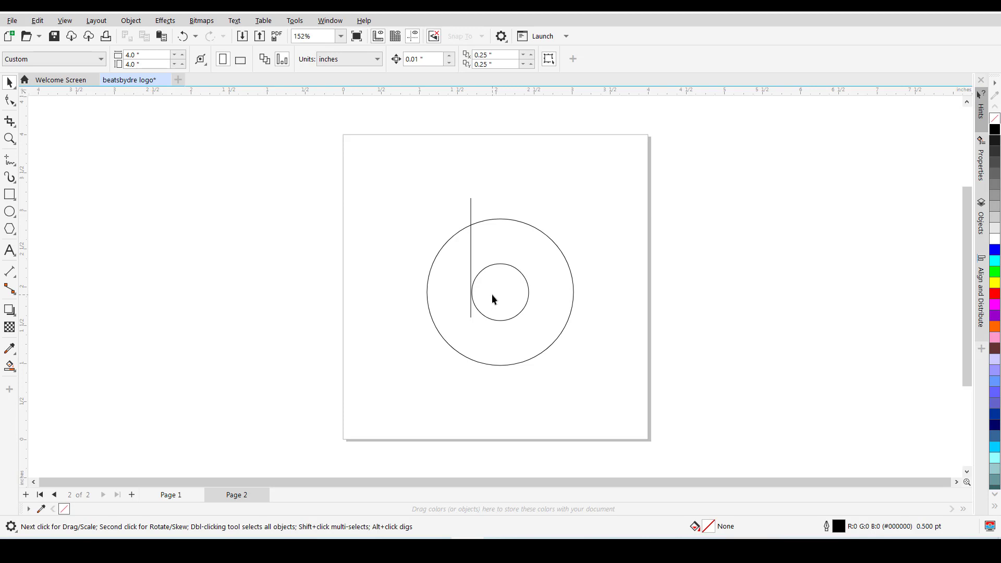
- Align the vertical line with the left edge of the small inner circle
click(471, 218)
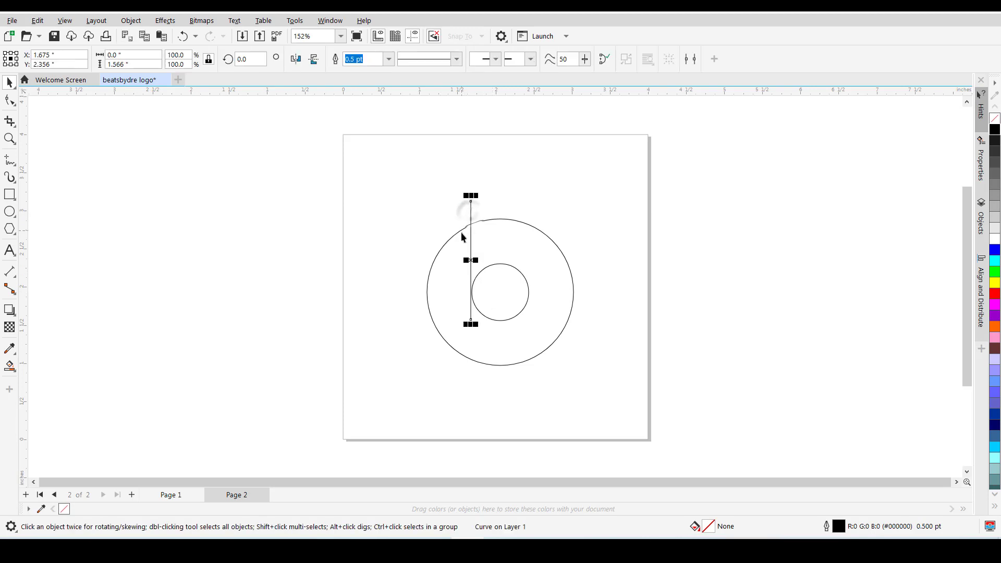
shift+click(483, 296)
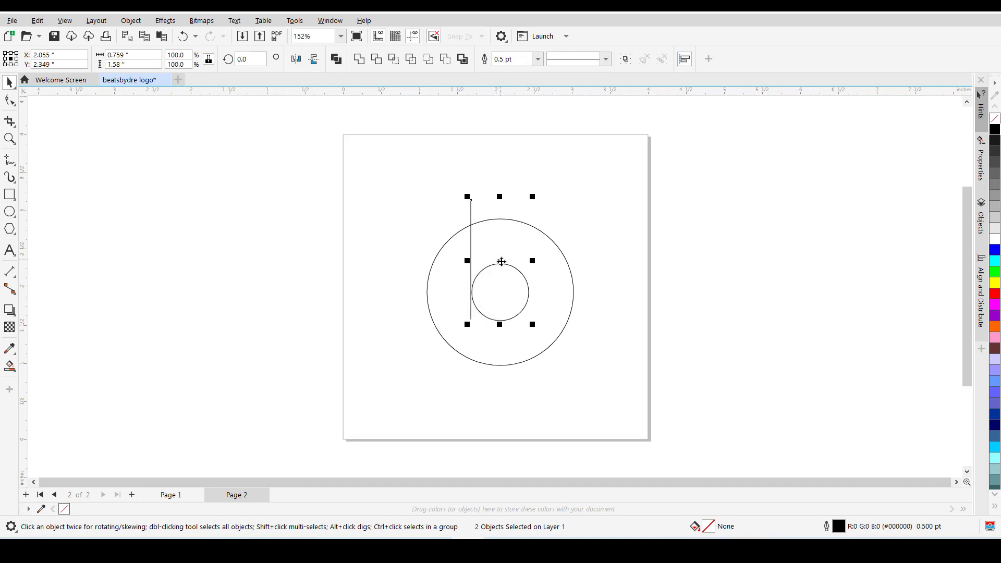
click(131, 20)
mouse_move(197, 186)
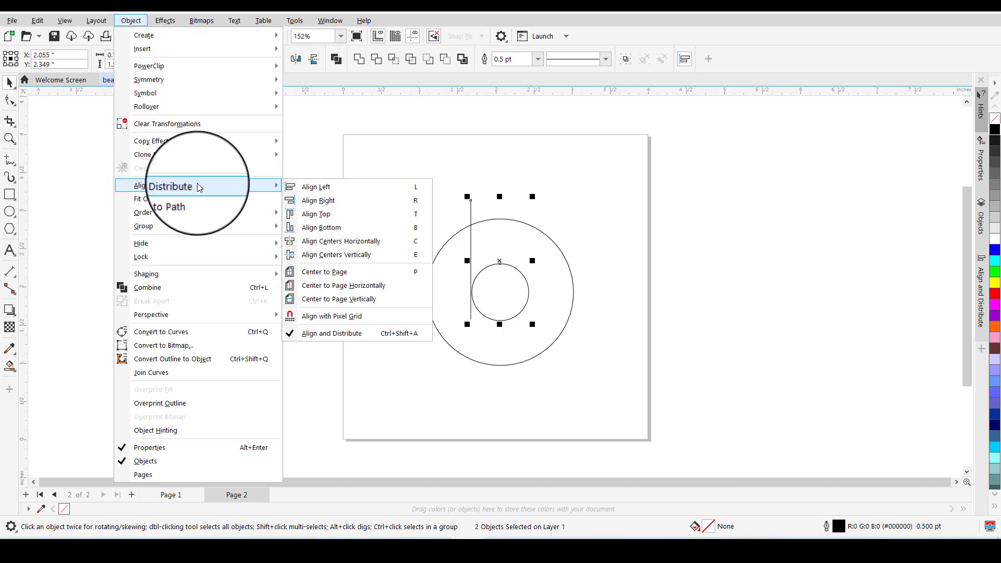
click(345, 194)
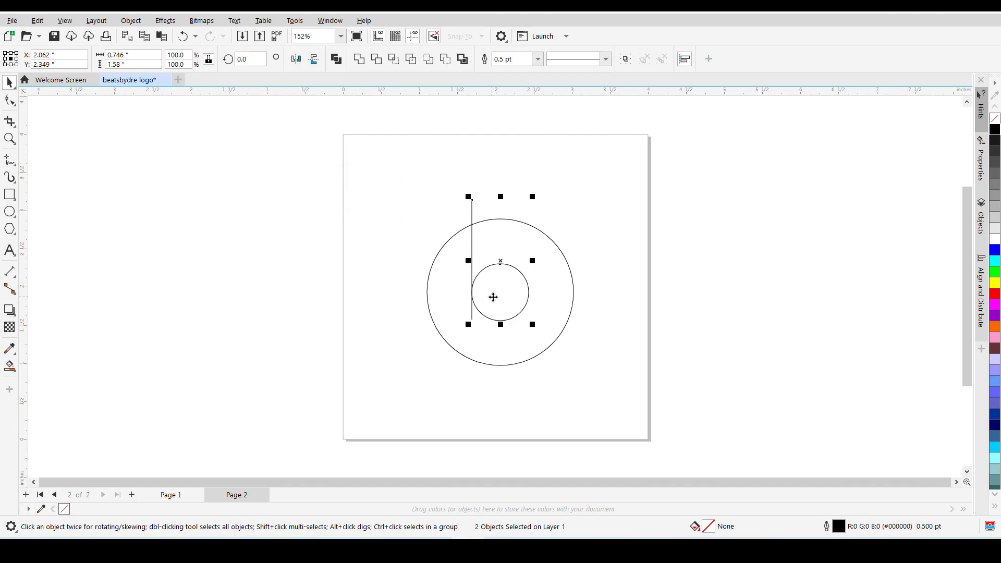
click(369, 276)
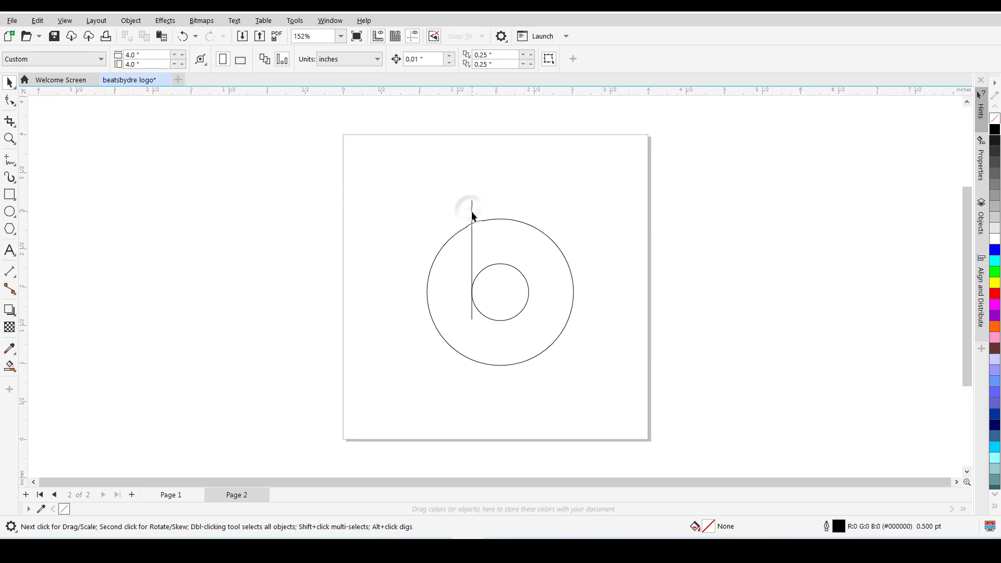
click(471, 214)
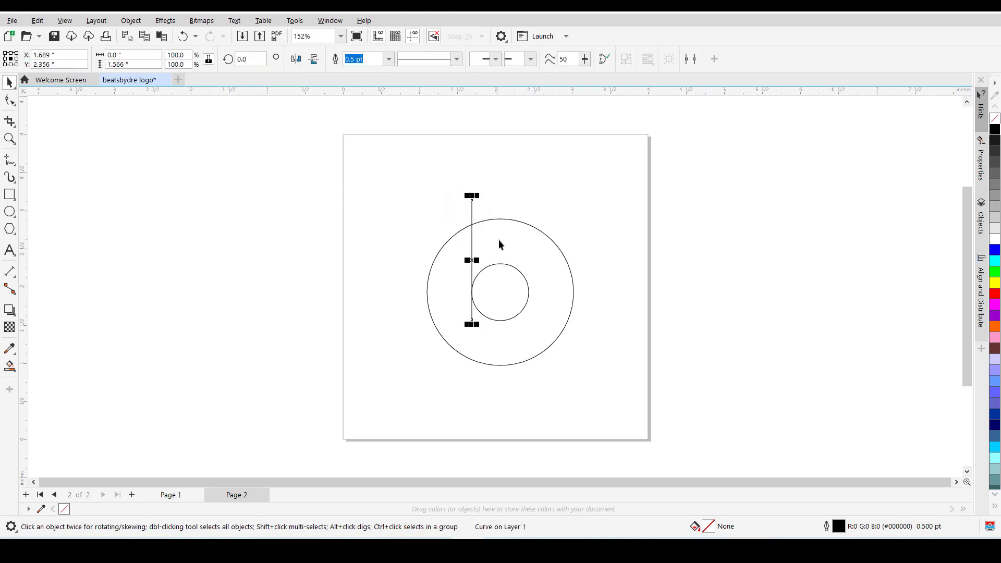
shift+click(515, 273)
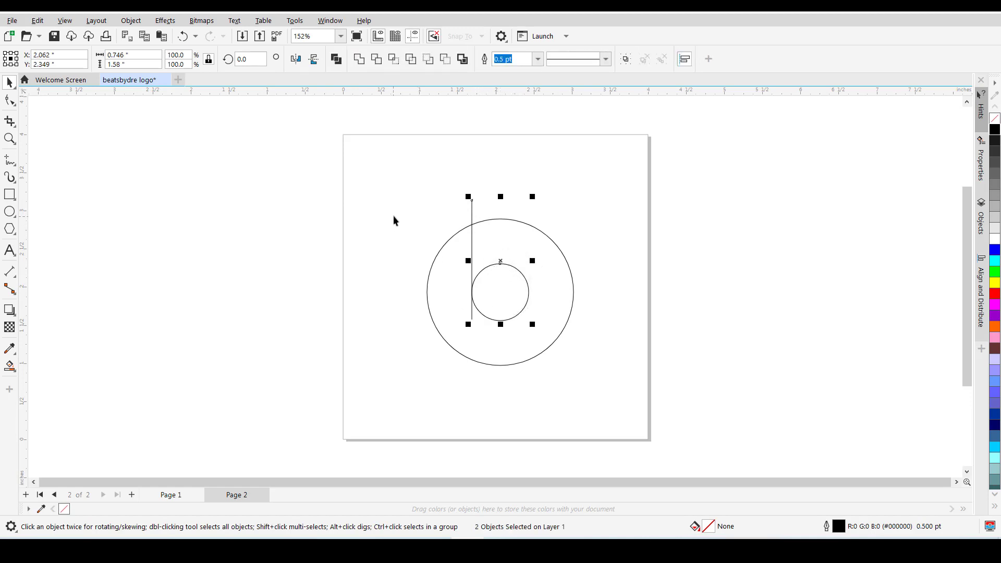
click(374, 226)
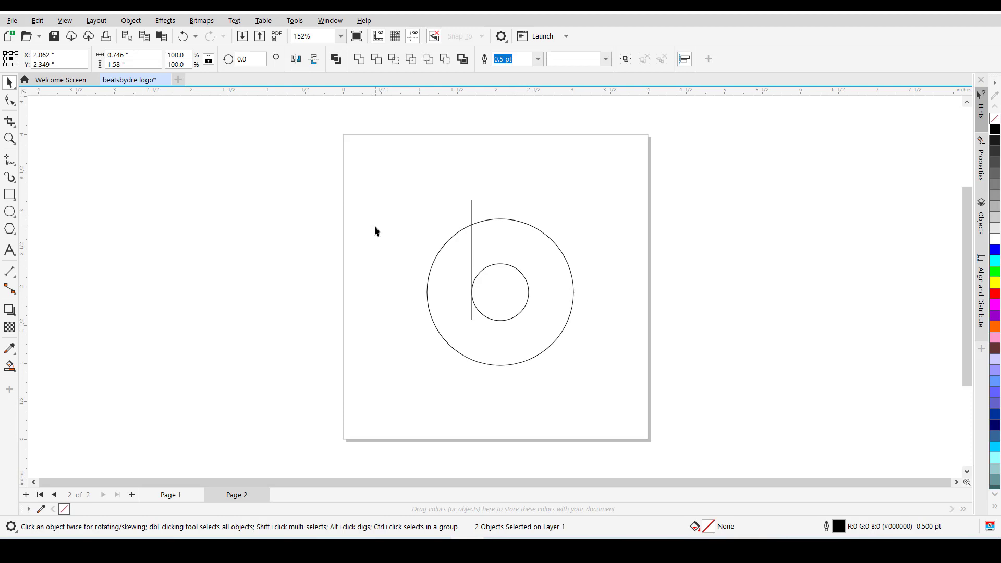
click(471, 214)
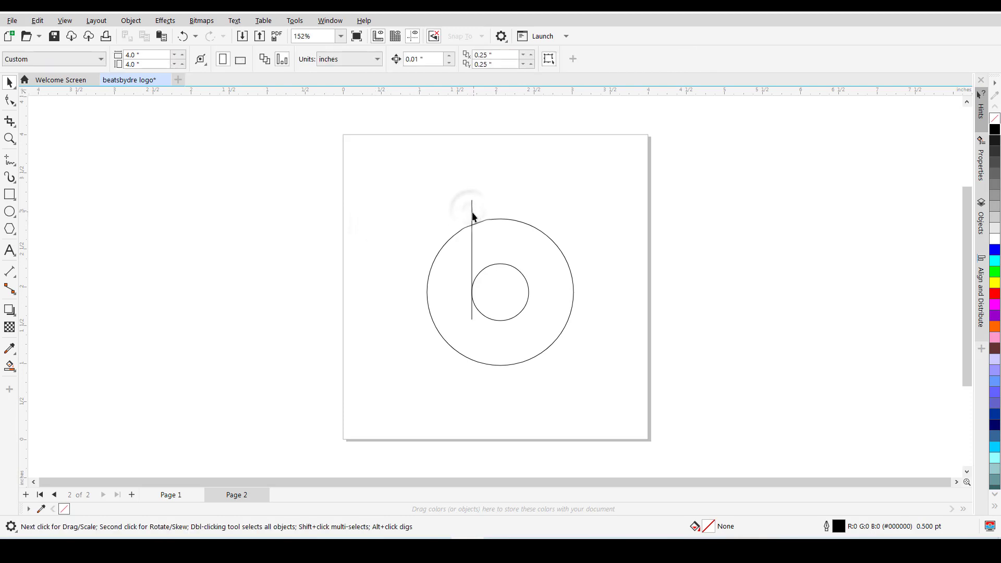
shift+click(514, 296)
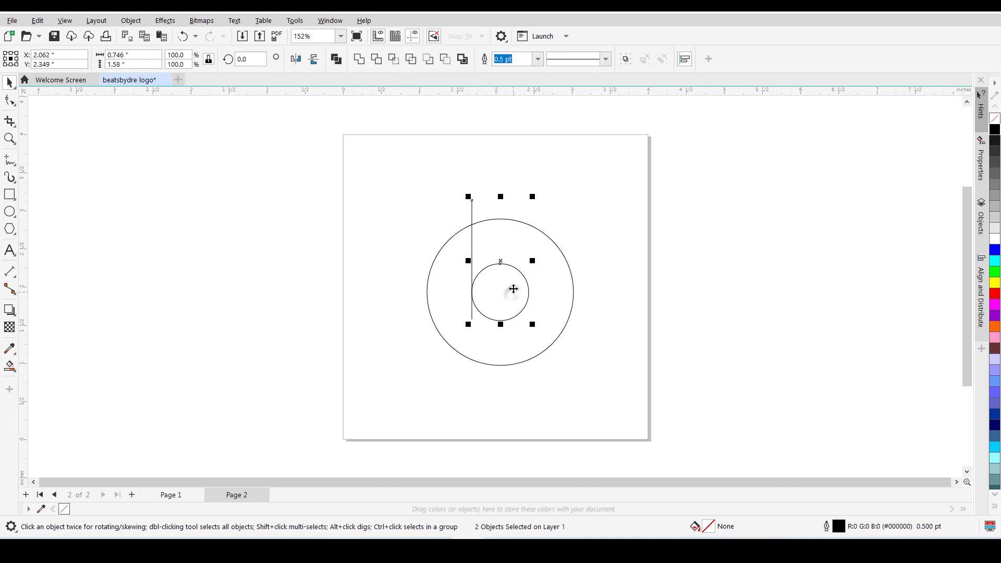
click(387, 251)
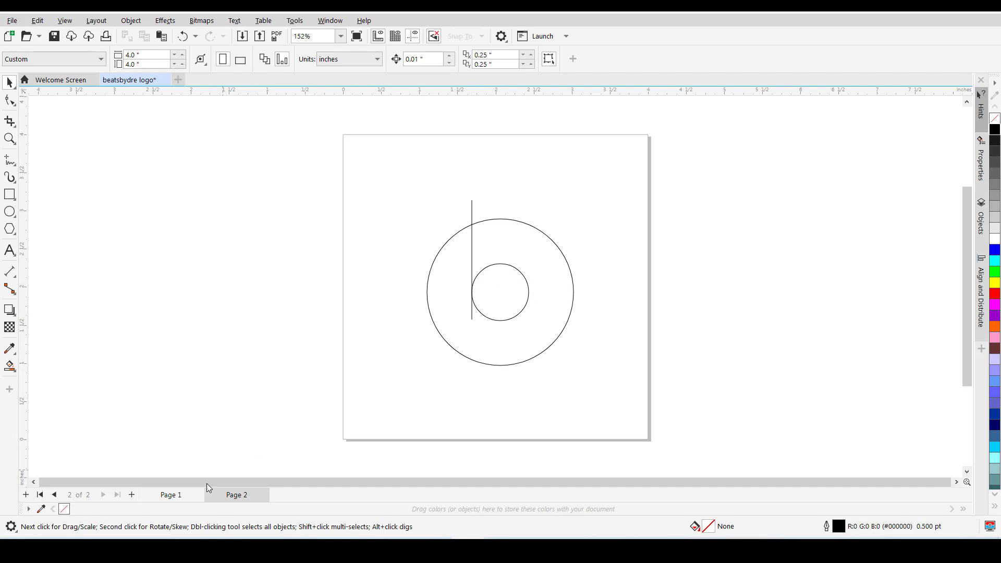
- Review the reference logo on Page 1, return to Page 2, and turn snapping on
click(175, 496)
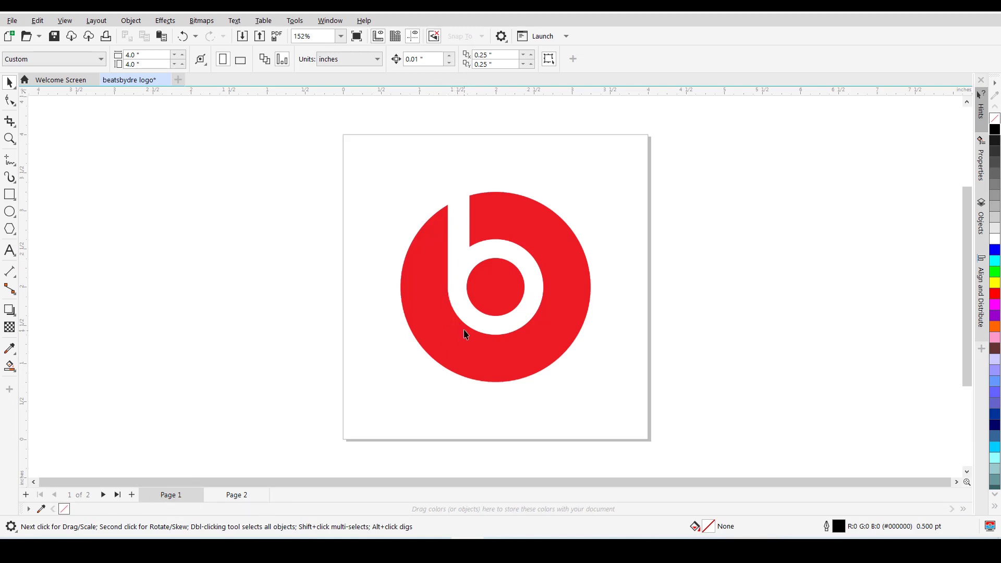
click(238, 494)
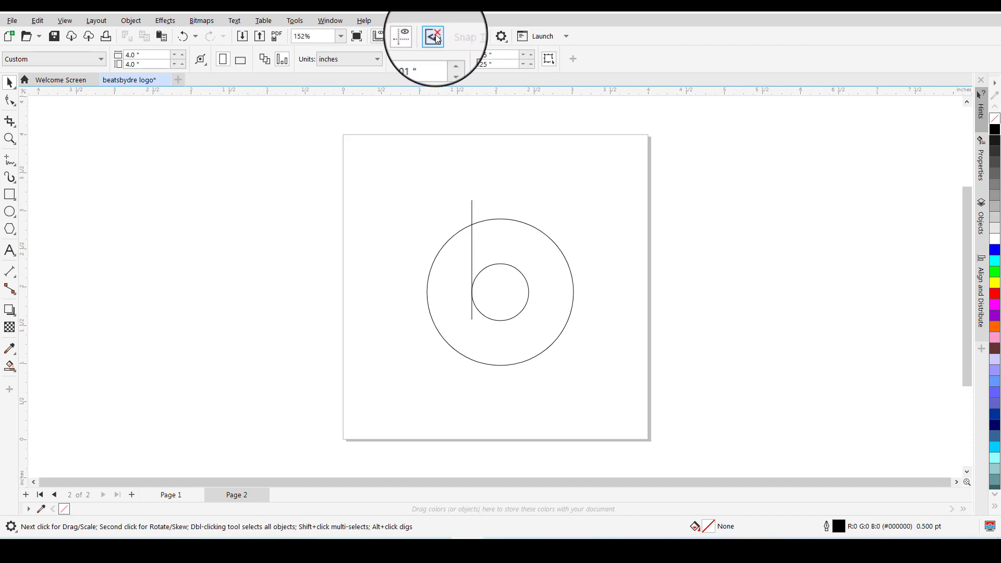
click(433, 37)
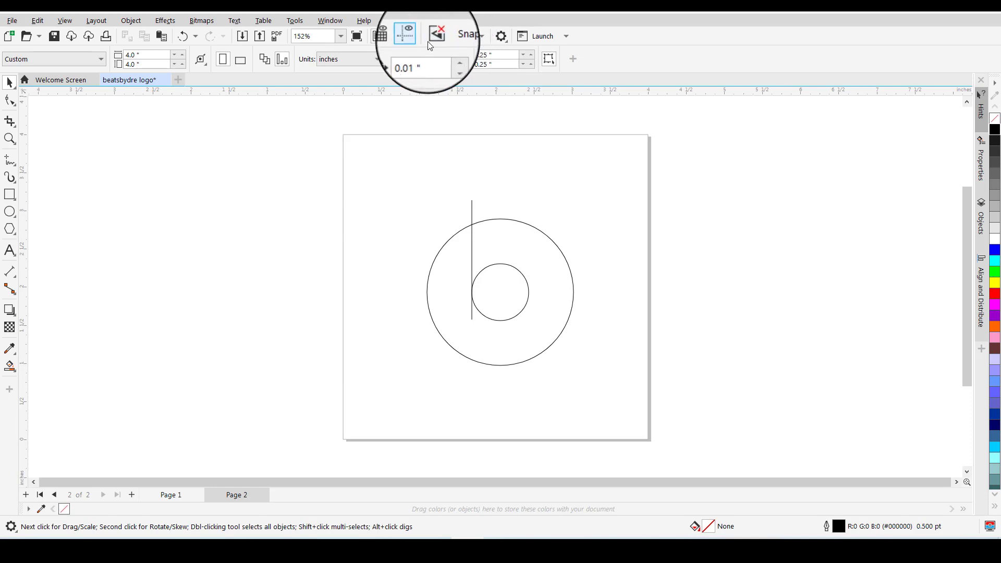
- Enable snapping to the page, guidelines, baseline grid and document grid in addition to objects
click(482, 38)
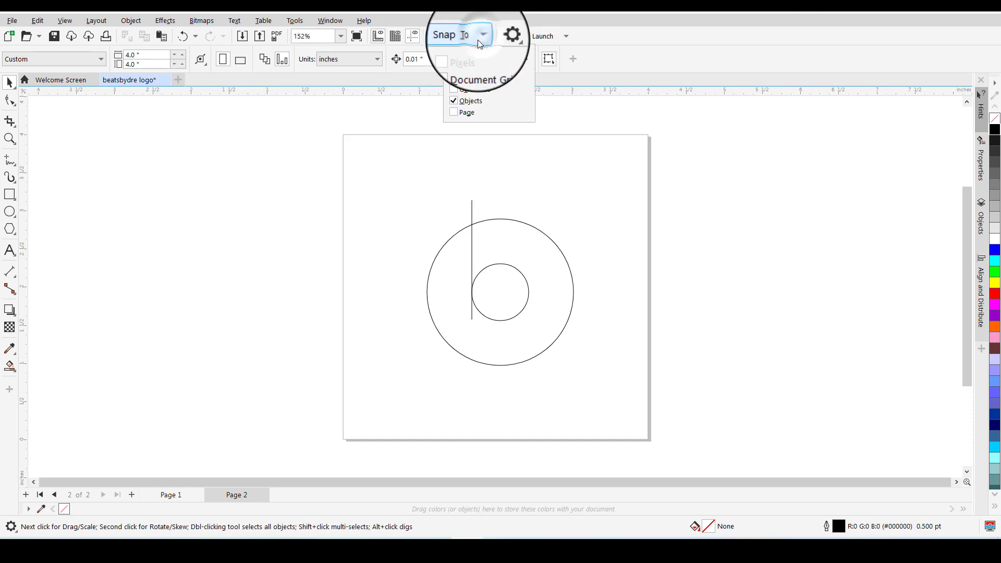
click(456, 113)
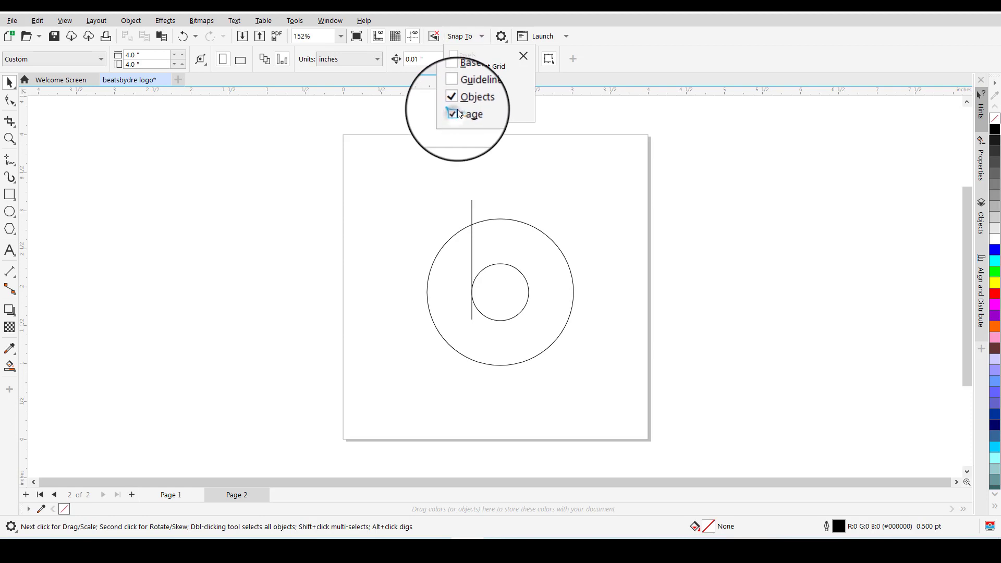
click(455, 89)
click(457, 78)
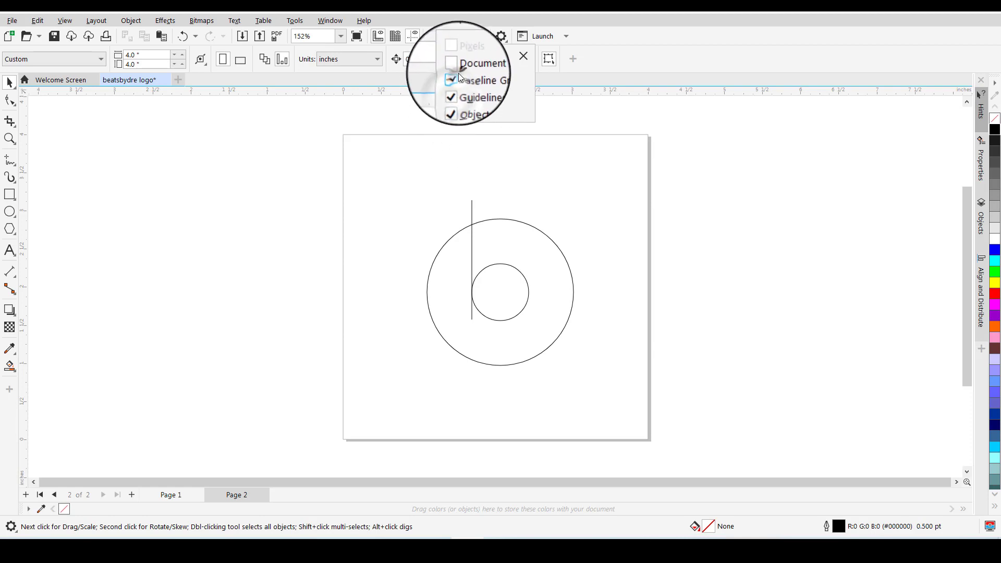
click(456, 66)
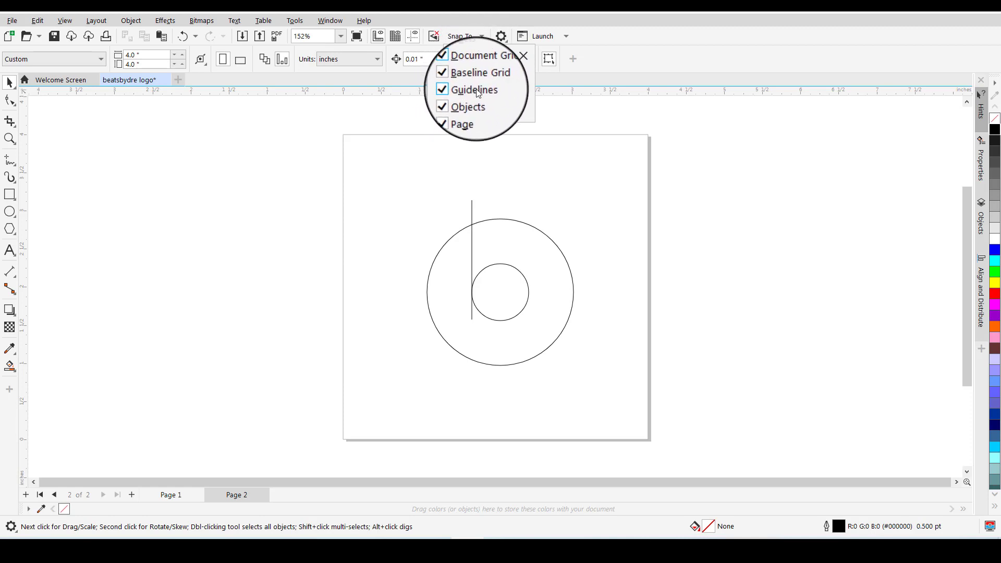
click(436, 178)
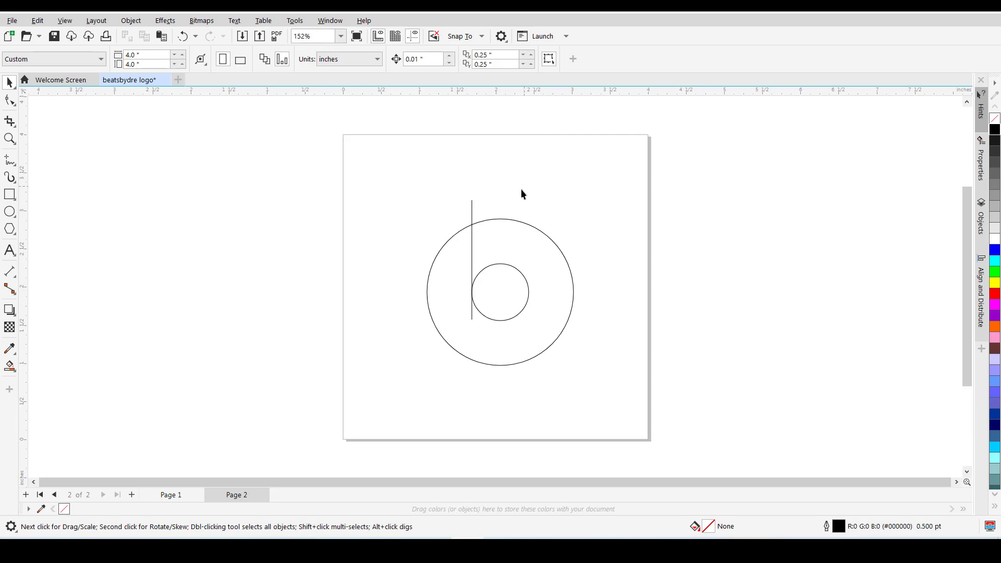
- Shorten the vertical line to about 1.21 in by snapping its lower end to the small inner circle's left node
click(473, 312)
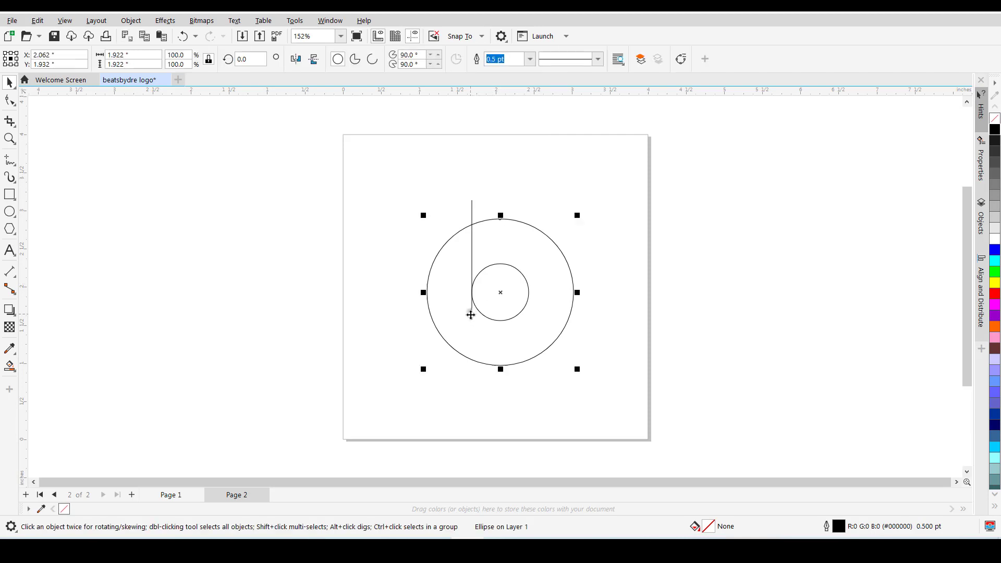
click(471, 313)
drag(471, 324, 472, 290)
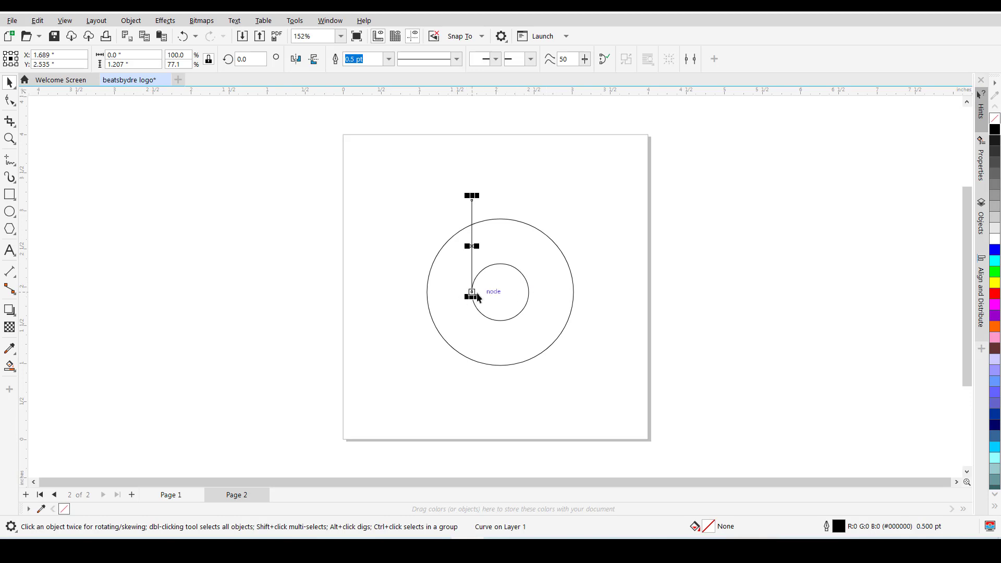
key(z)
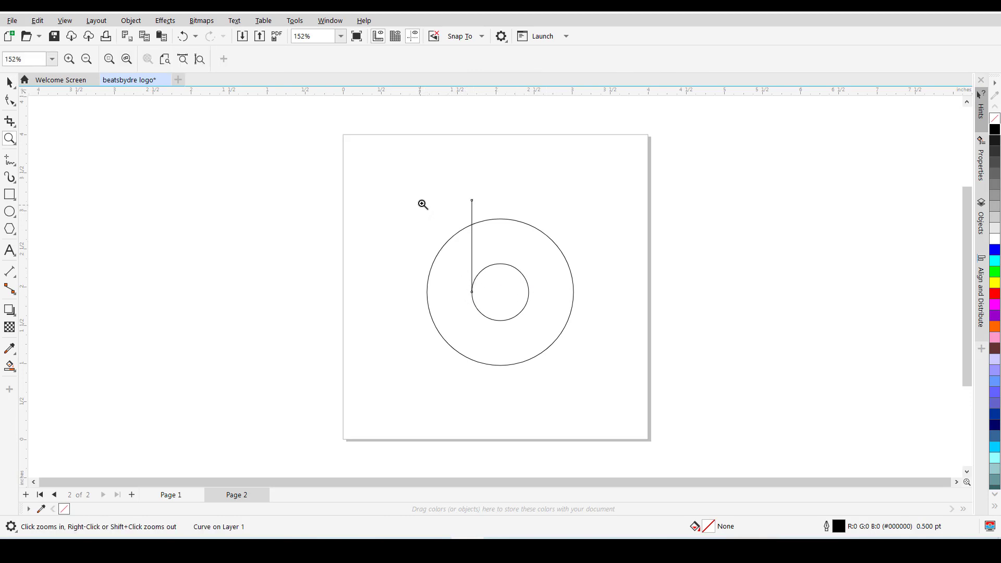
drag(423, 203, 586, 367)
key(space)
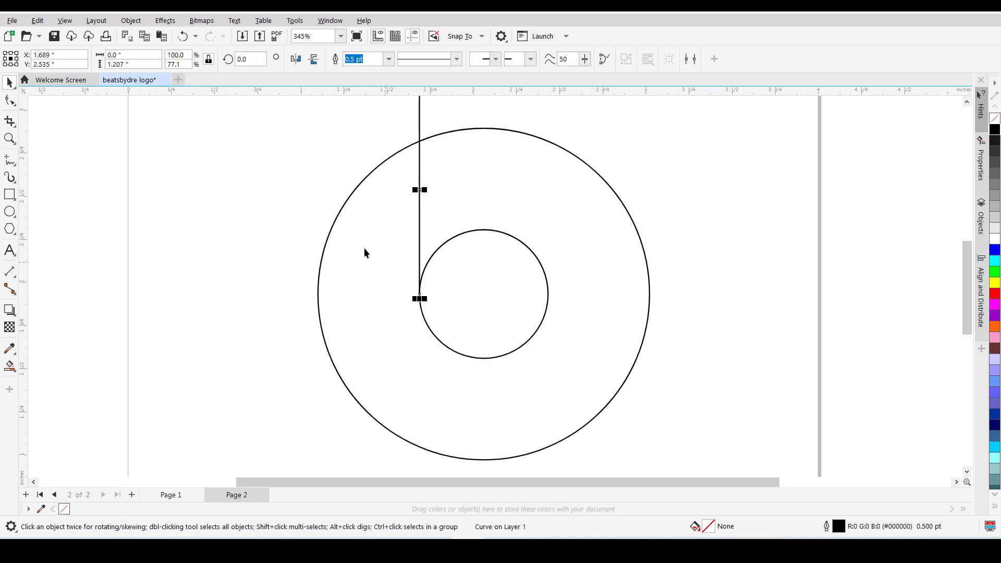
click(284, 225)
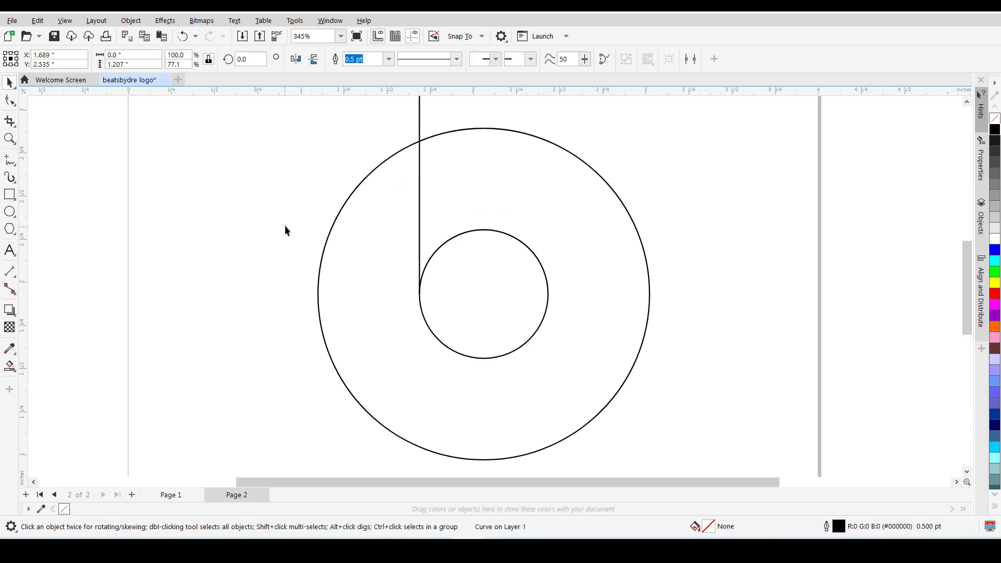
- Try resizing the vertical line freely from its lower end with snapping off, and undo those length changes
click(419, 254)
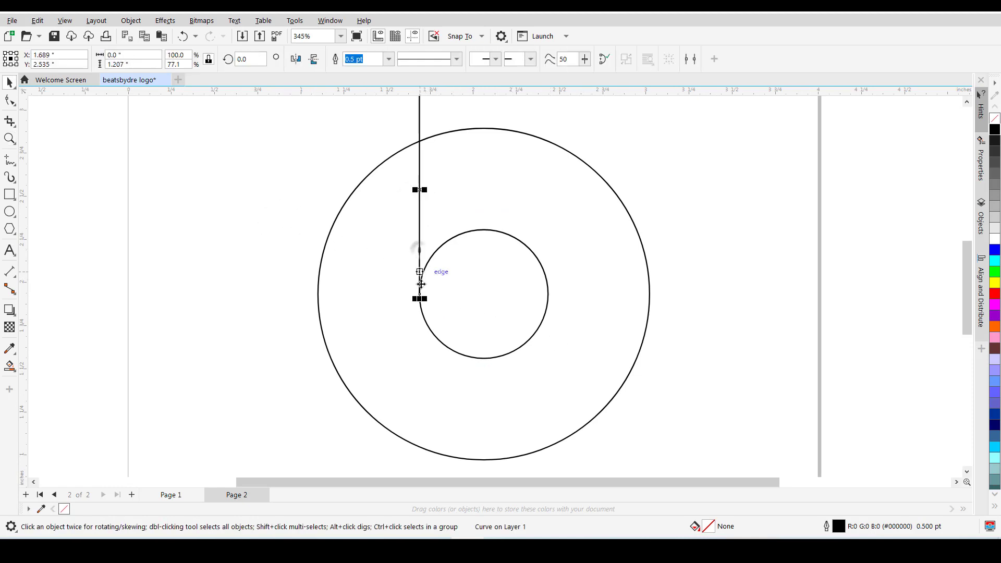
click(434, 35)
mouse_move(419, 298)
mouse_down()
mouse_move(418, 407)
mouse_move(420, 280)
mouse_move(420, 331)
mouse_move(415, 311)
mouse_up()
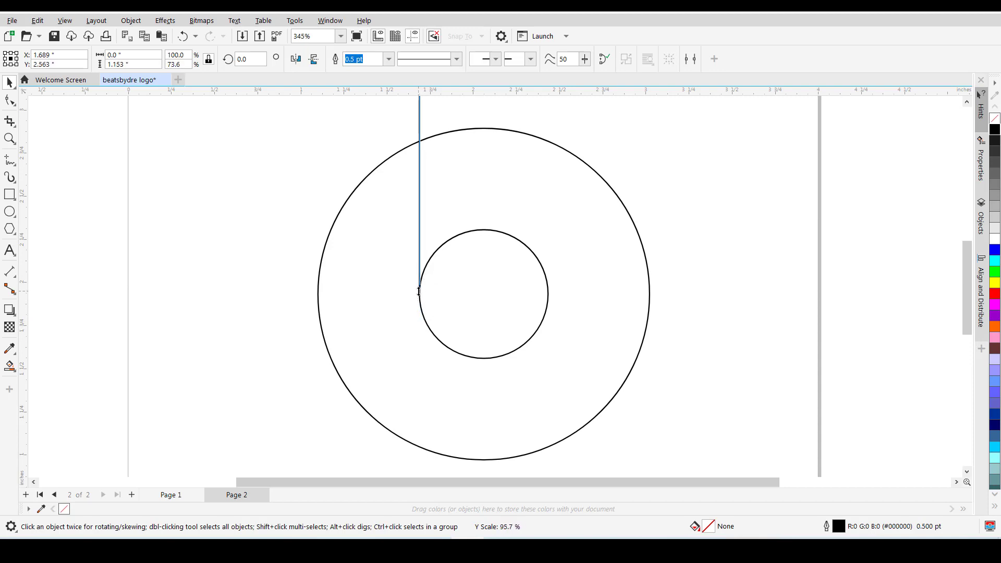
mouse_move(417, 300)
mouse_down()
mouse_move(420, 290)
mouse_move(420, 301)
mouse_up()
mouse_move(417, 354)
mouse_down()
mouse_move(417, 295)
mouse_move(417, 370)
mouse_move(418, 326)
mouse_move(421, 350)
mouse_up()
drag(423, 453, 420, 349)
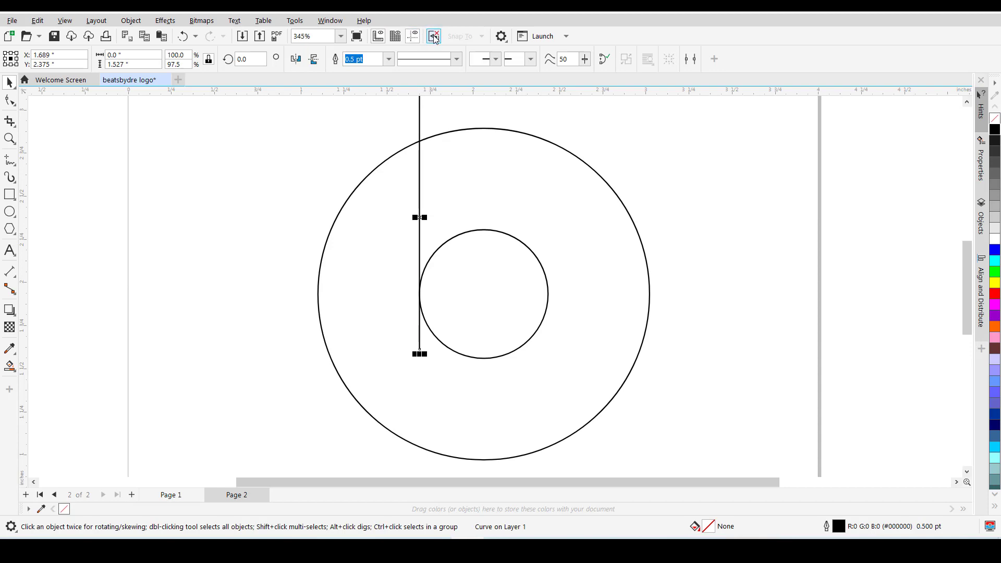
key(ctrl+z)
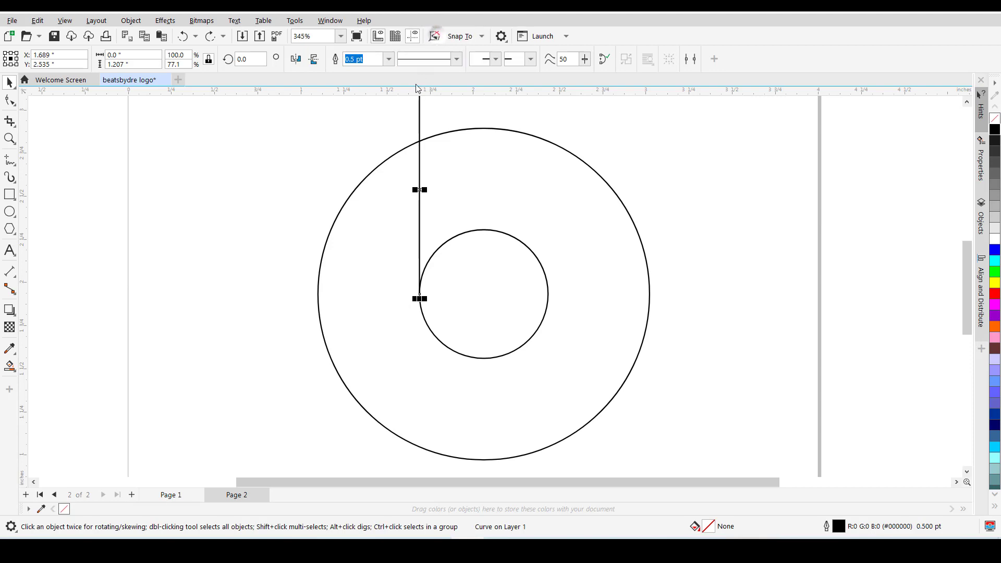
- Select the vertical line and small inner circle, compare them with the logo on Page 1, and return to Page 2
click(332, 176)
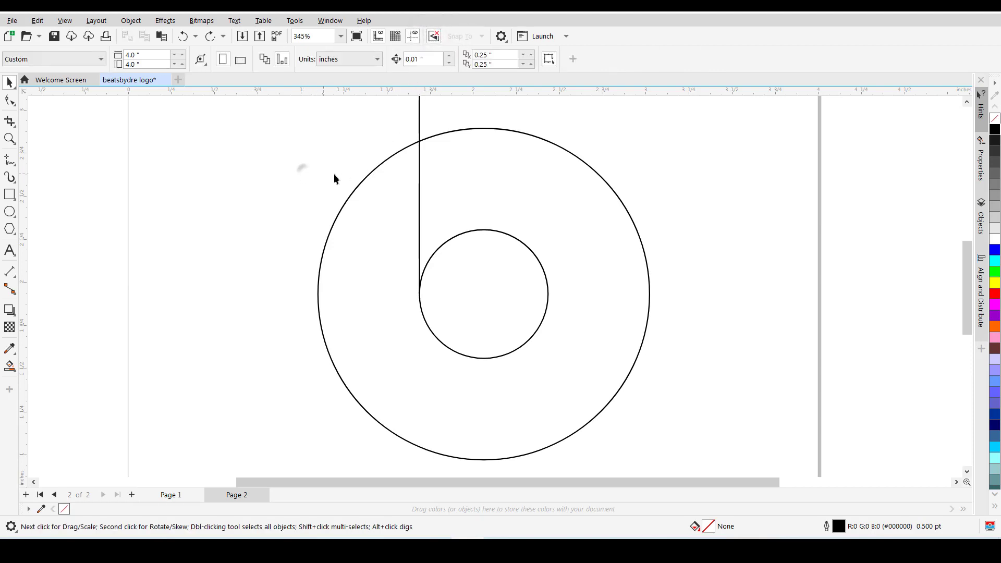
click(420, 123)
click(488, 252)
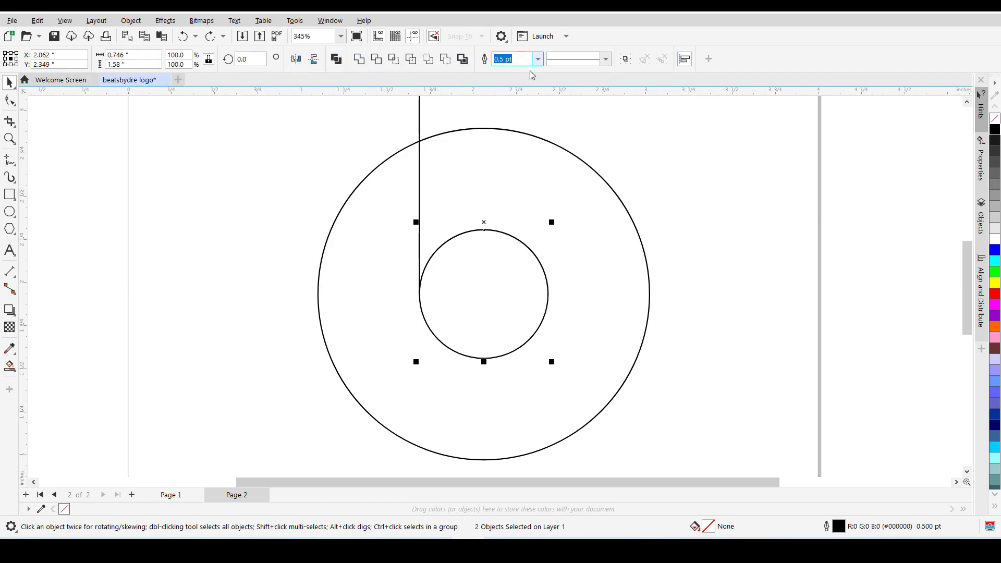
click(163, 495)
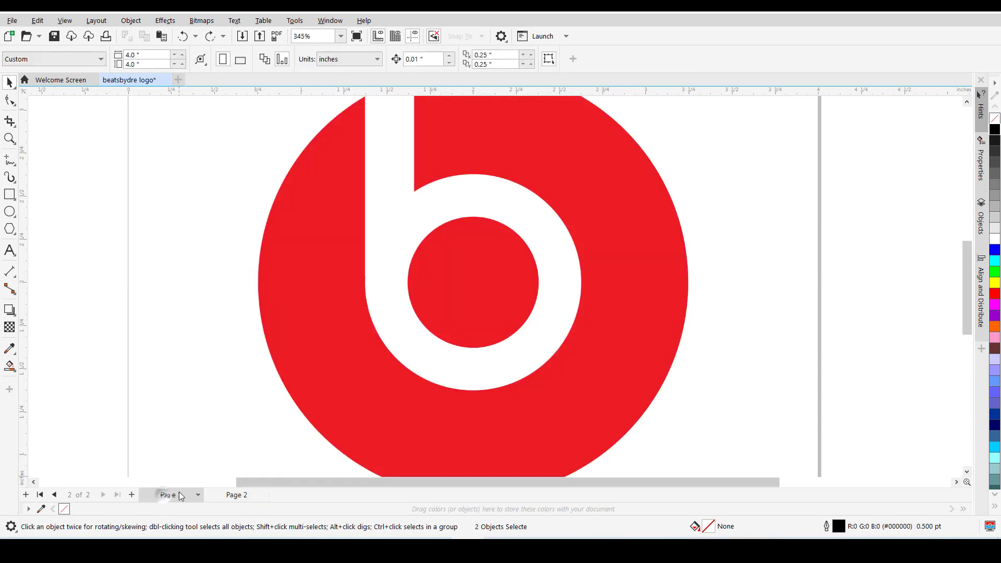
click(244, 497)
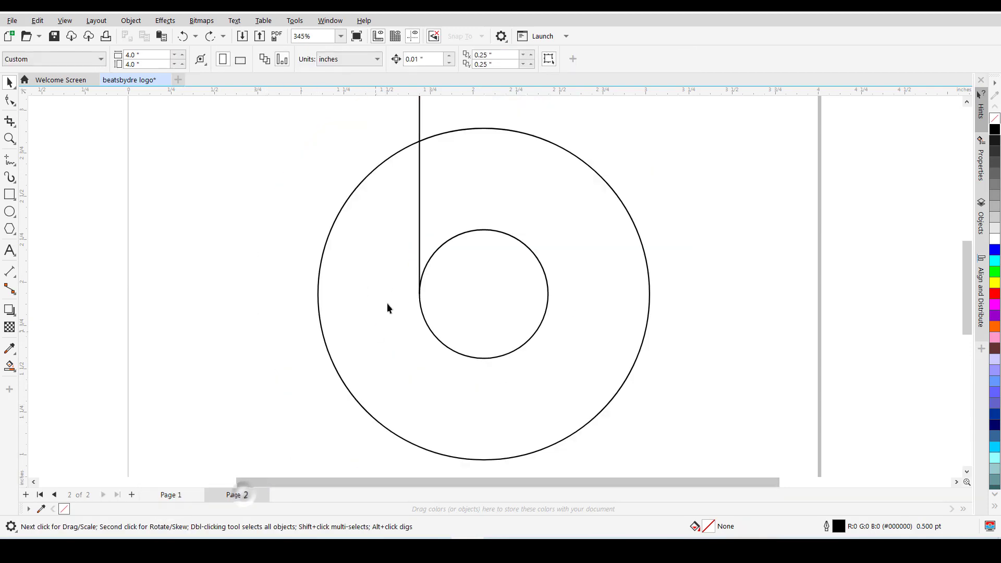
- Set the outline width of the vertical line and small inner circle to 10 pt and raise it to 12 pt
click(419, 130)
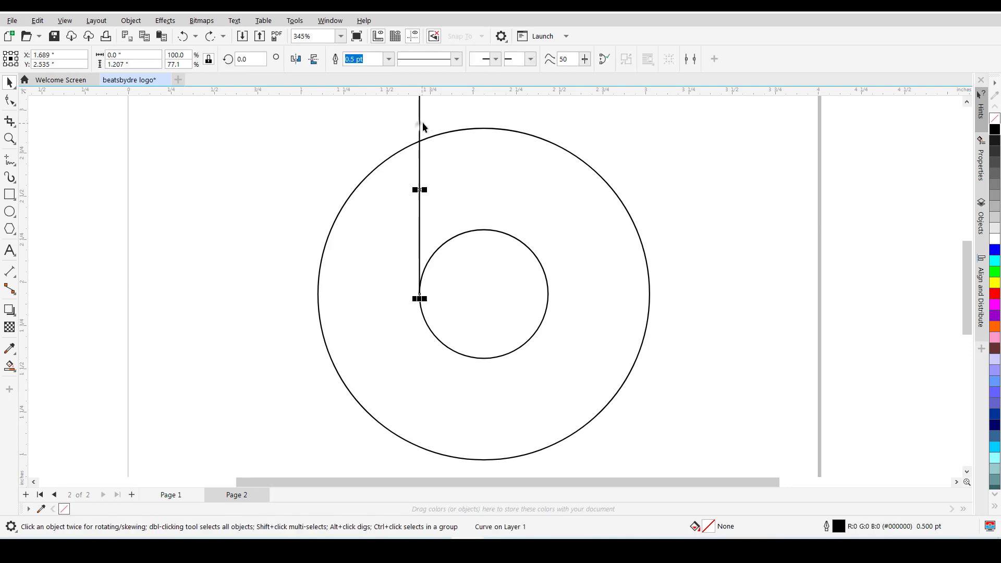
shift+click(461, 239)
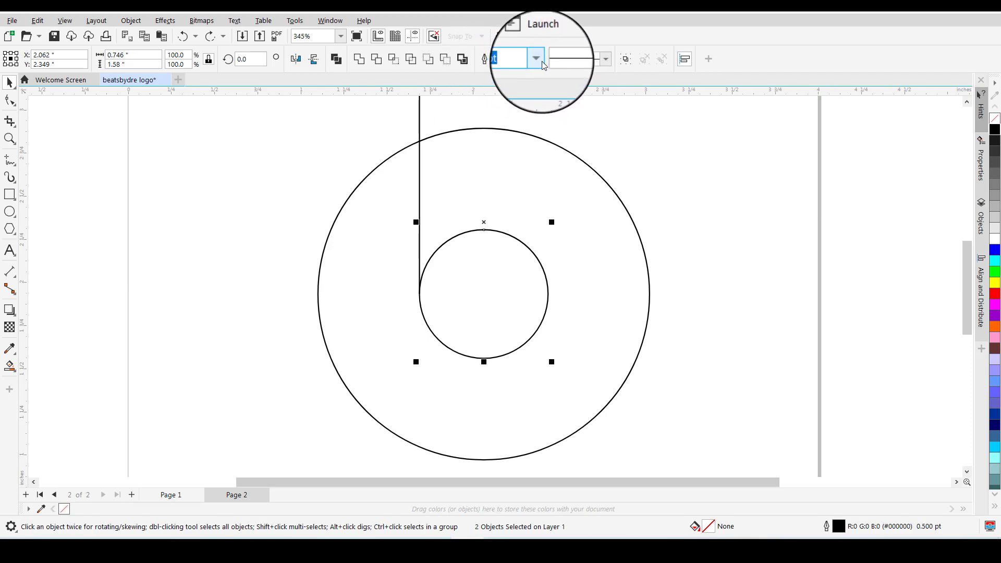
click(541, 59)
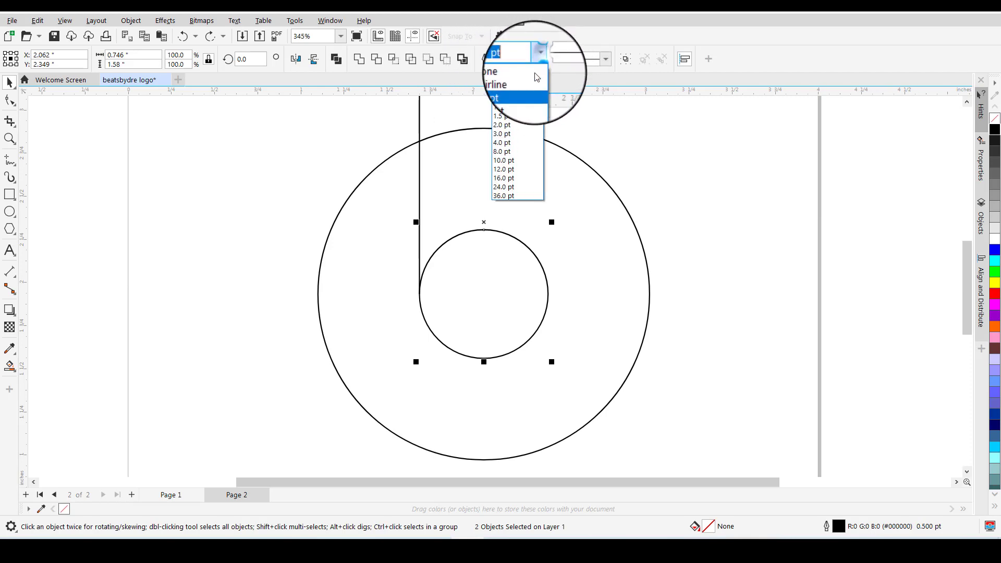
click(510, 160)
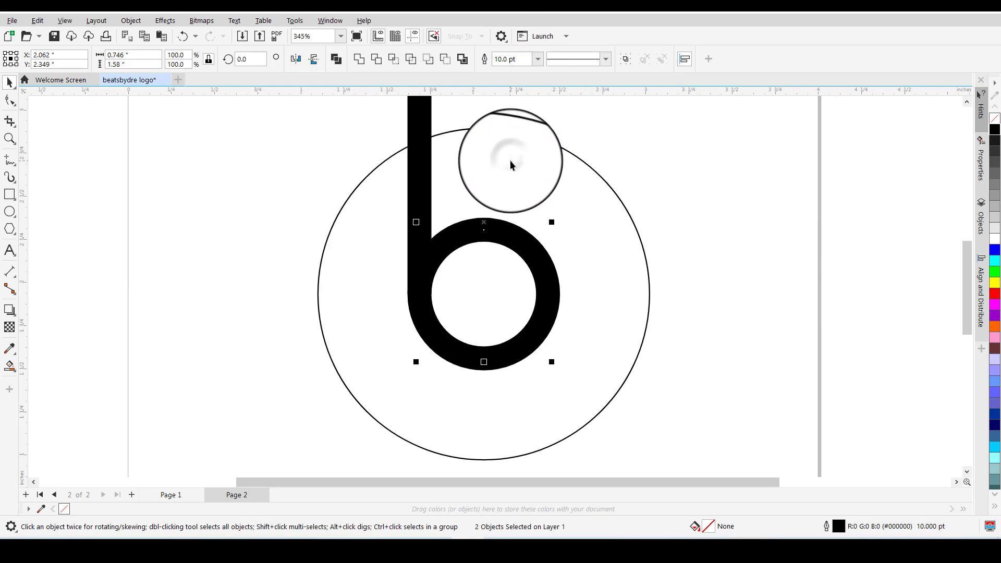
click(510, 58)
key(BackSpace)
text(2)
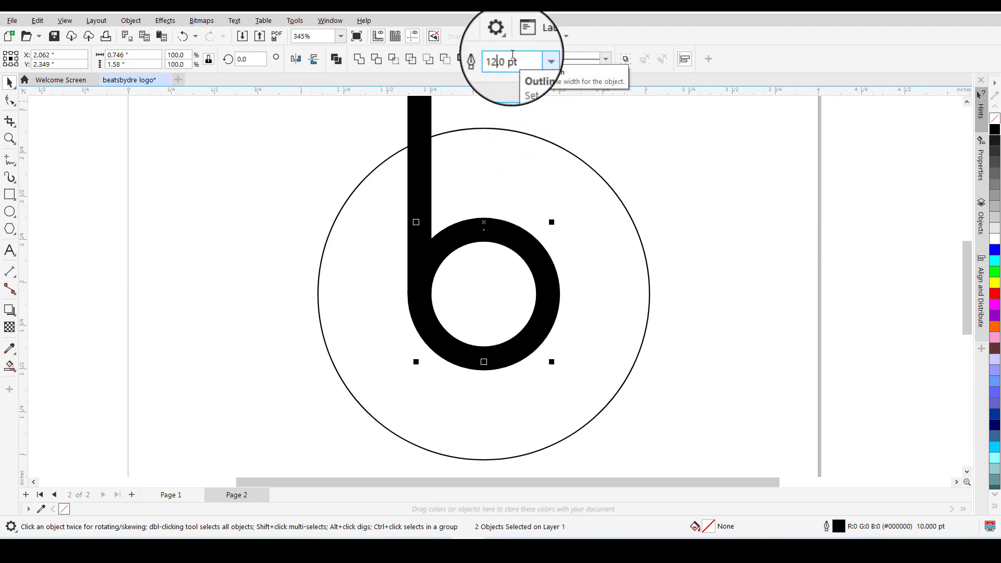
key(Return)
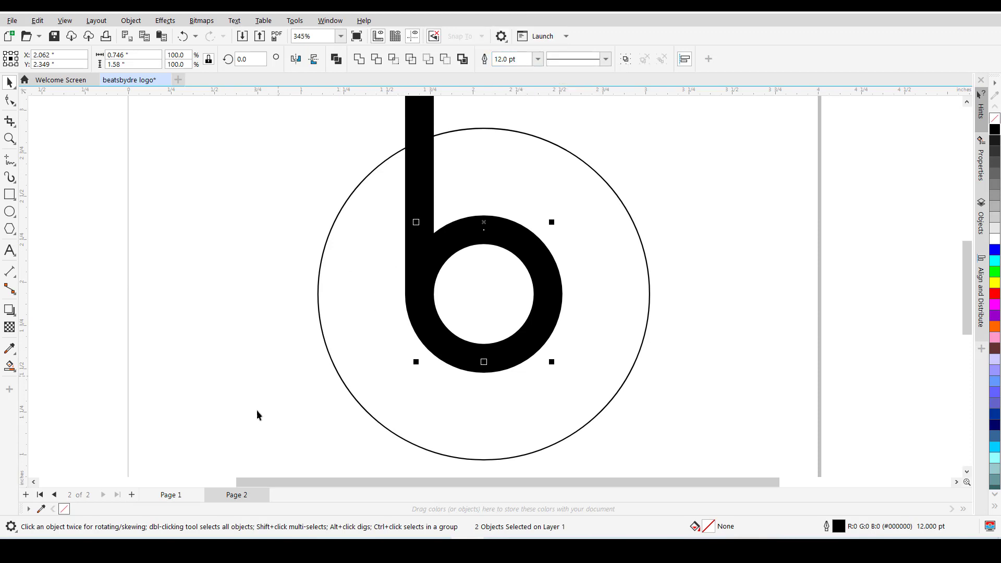
- Compare the thickness of the "b" shape with the reference logo by switching between Page 1 and Page 2
click(171, 500)
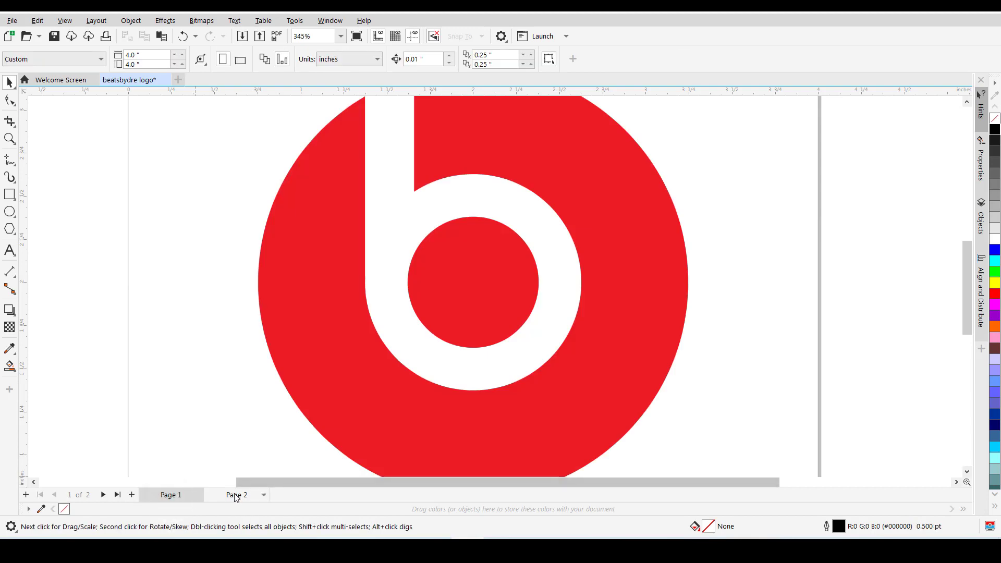
click(237, 496)
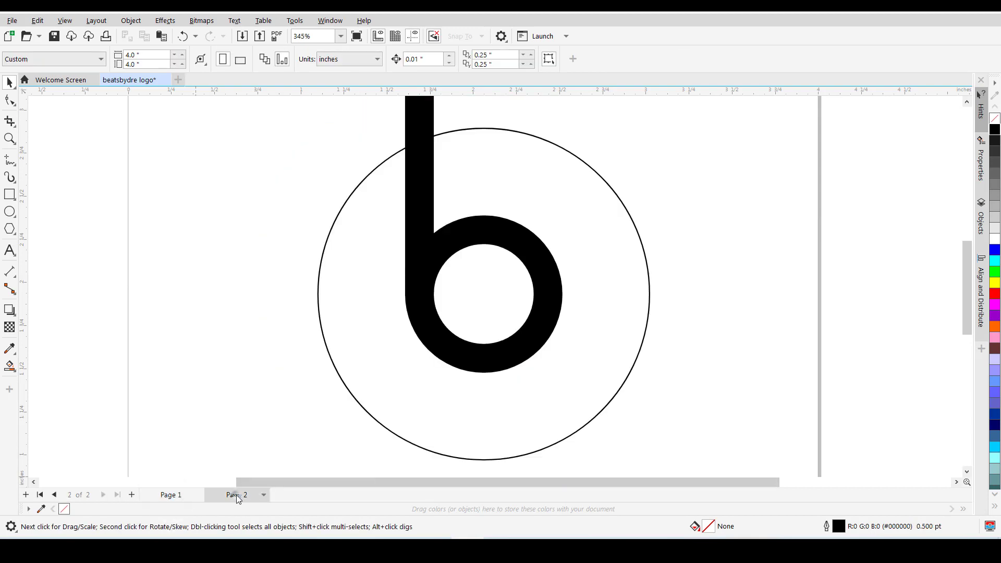
click(172, 496)
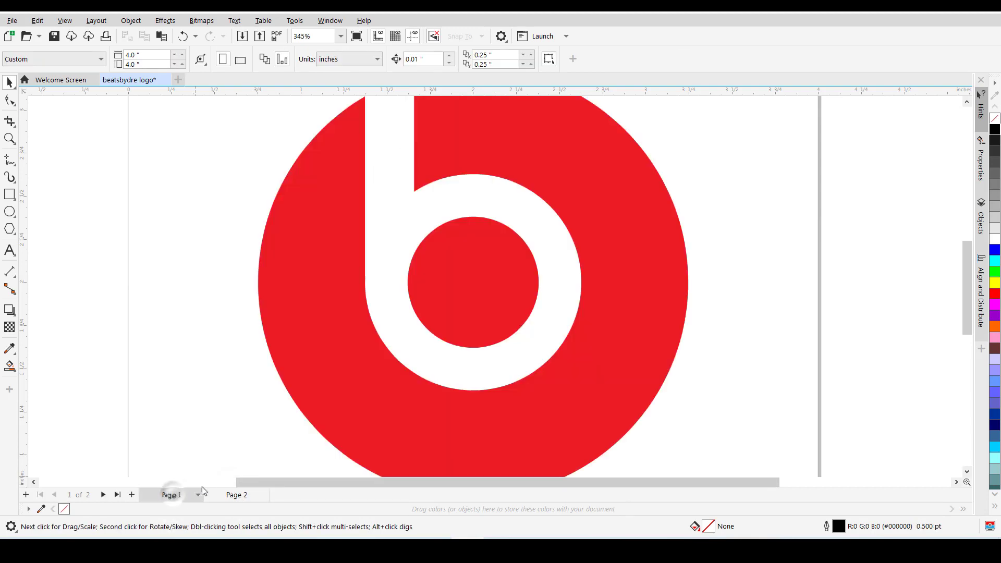
click(255, 494)
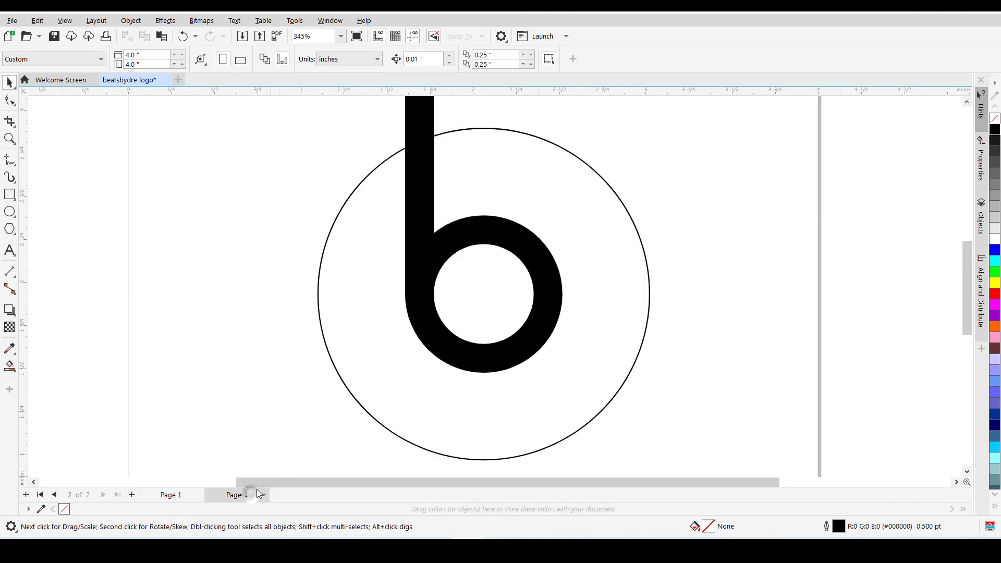
- Set the outline width of the vertical line and small inner circle to 14 pt
click(422, 202)
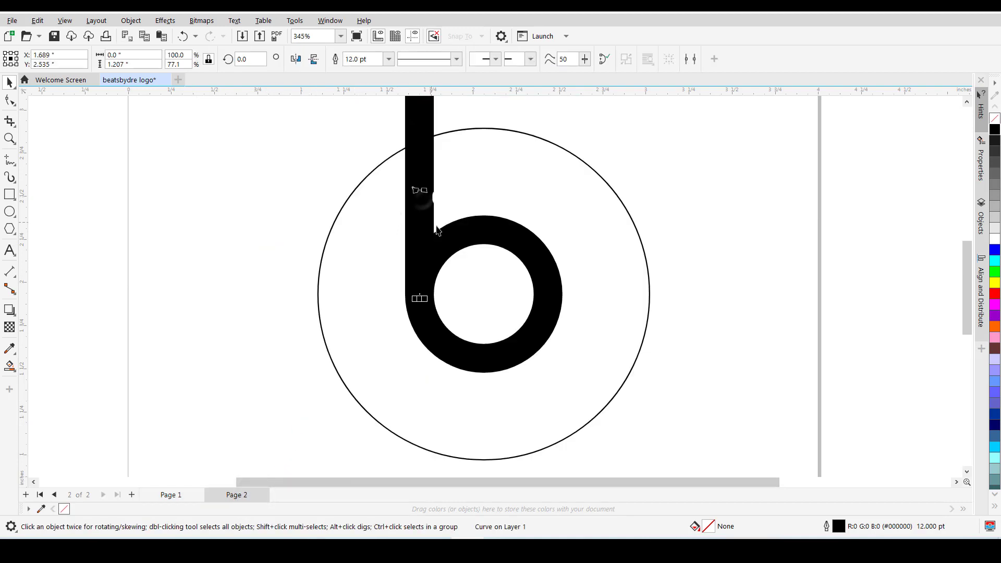
click(487, 236)
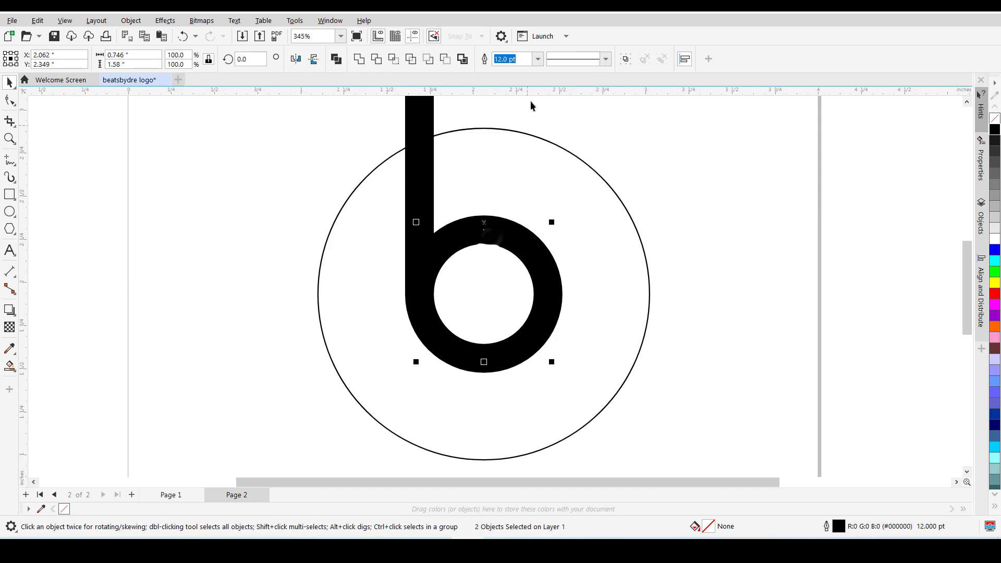
drag(518, 60, 490, 62)
click(501, 63)
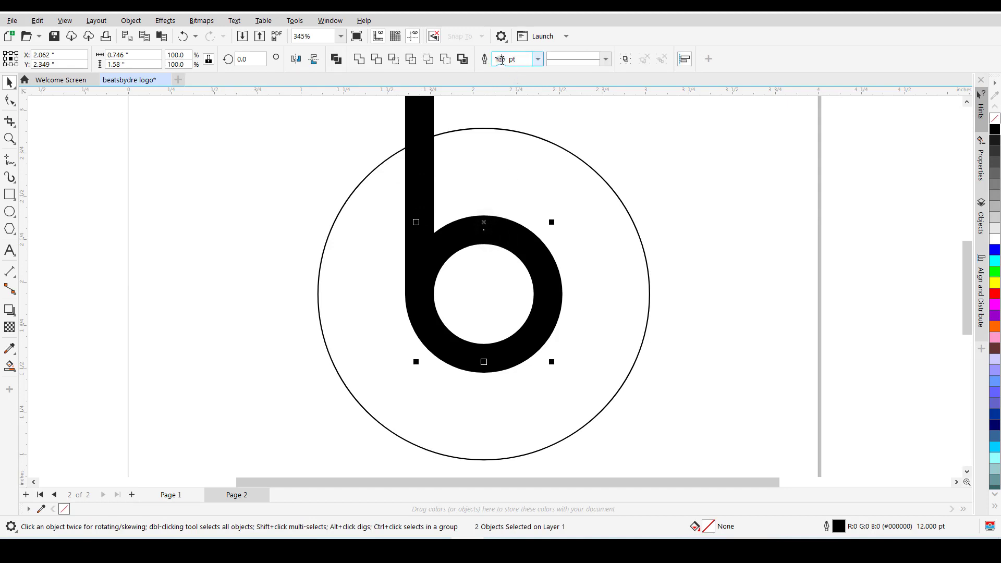
key(BackSpace)
text(4)
key(Return)
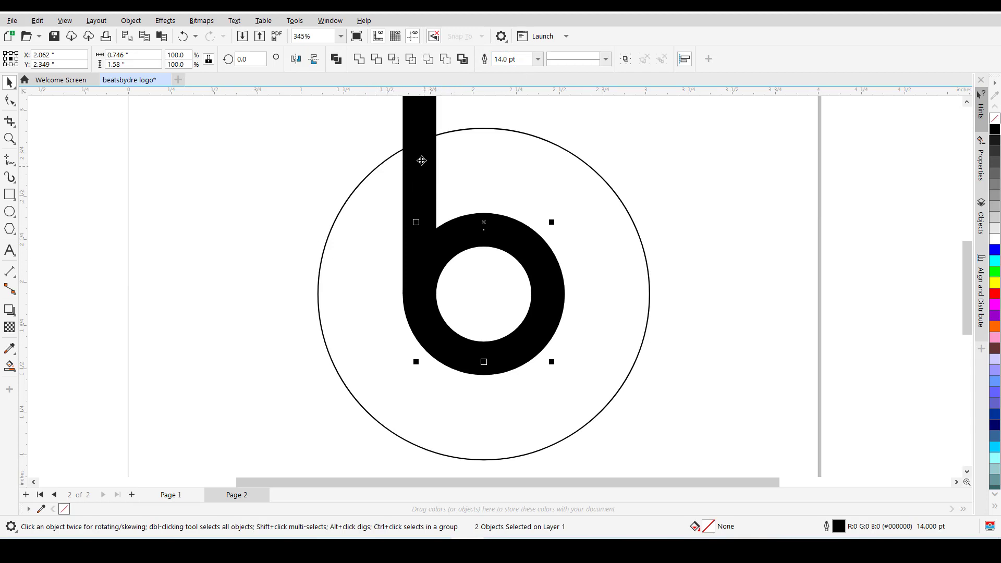
- Check the thicker "b" against the logo on Page 1 and reselect the vertical line and small circle on Page 2
click(163, 495)
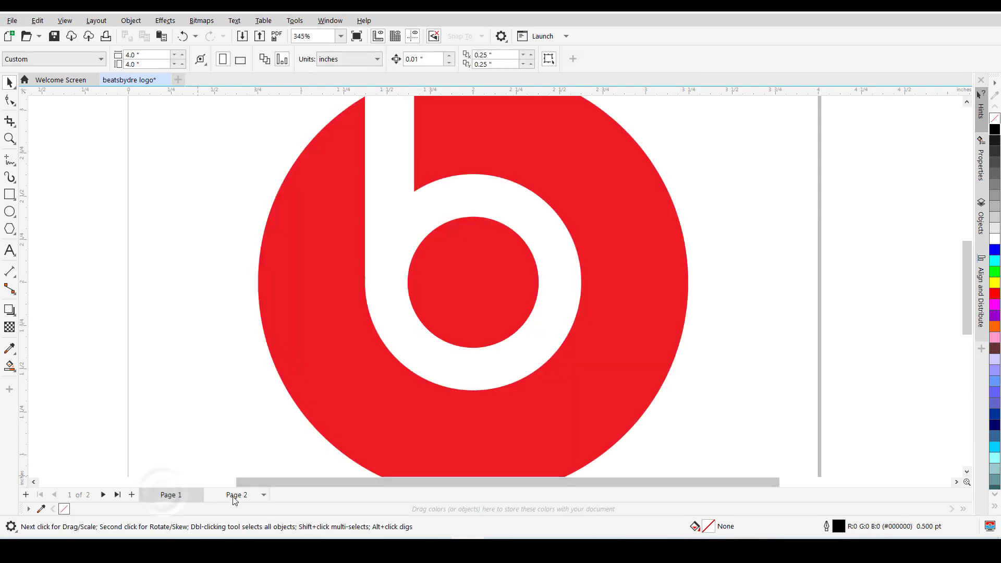
click(237, 494)
click(421, 153)
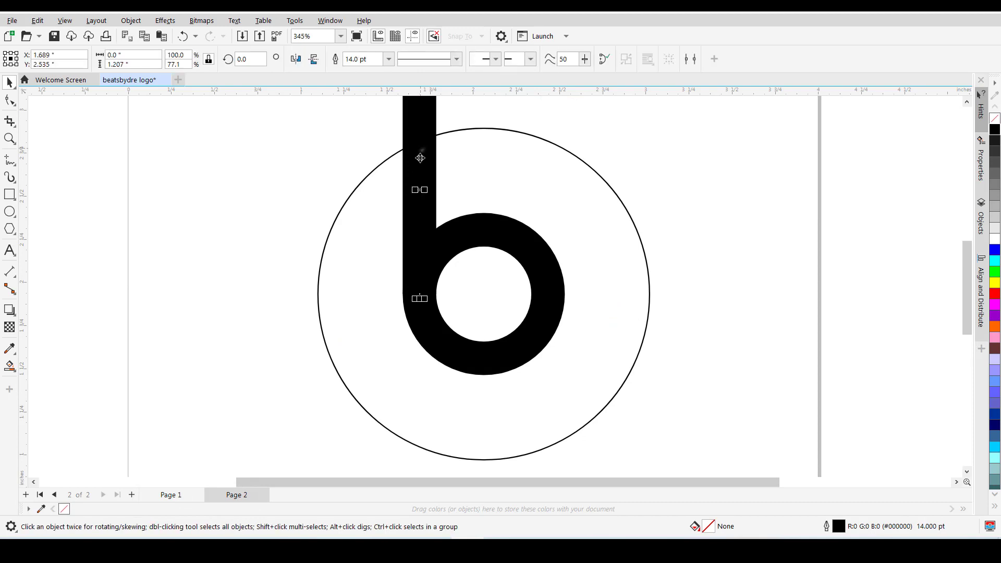
shift+click(475, 236)
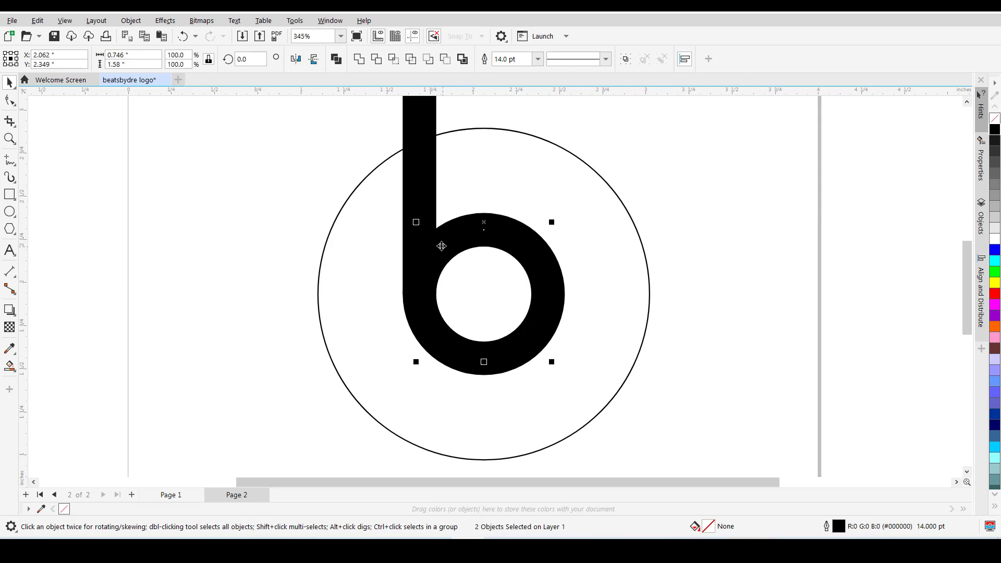
- Convert the outlines of the vertical line and small inner circle to objects and weld them into a single "b" shape
click(350, 159)
click(424, 163)
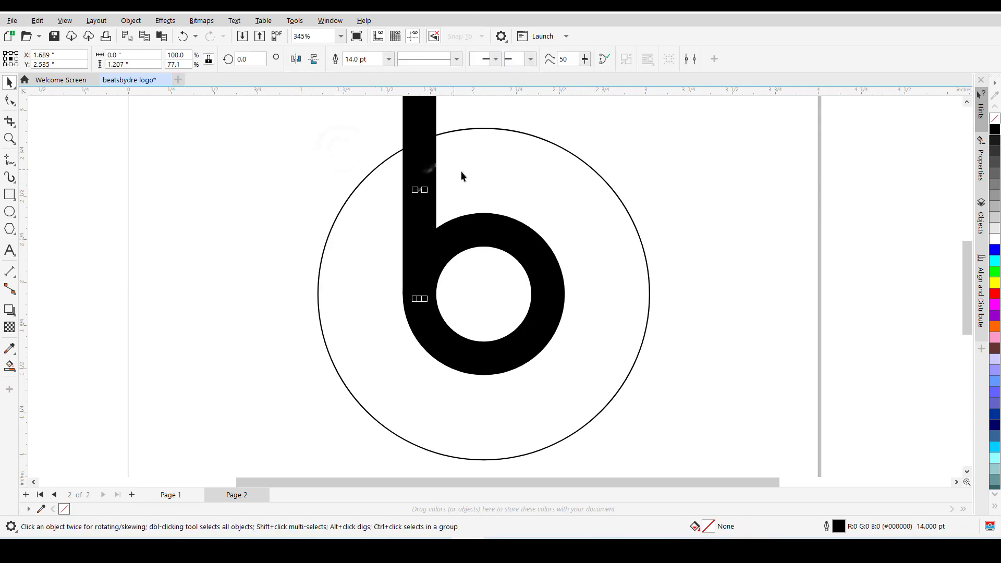
click(471, 254)
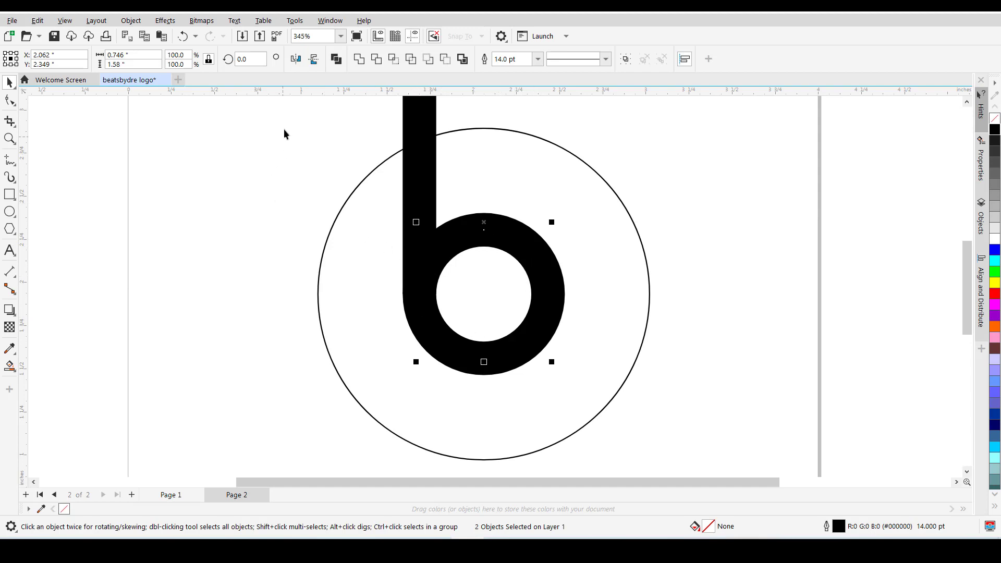
click(133, 23)
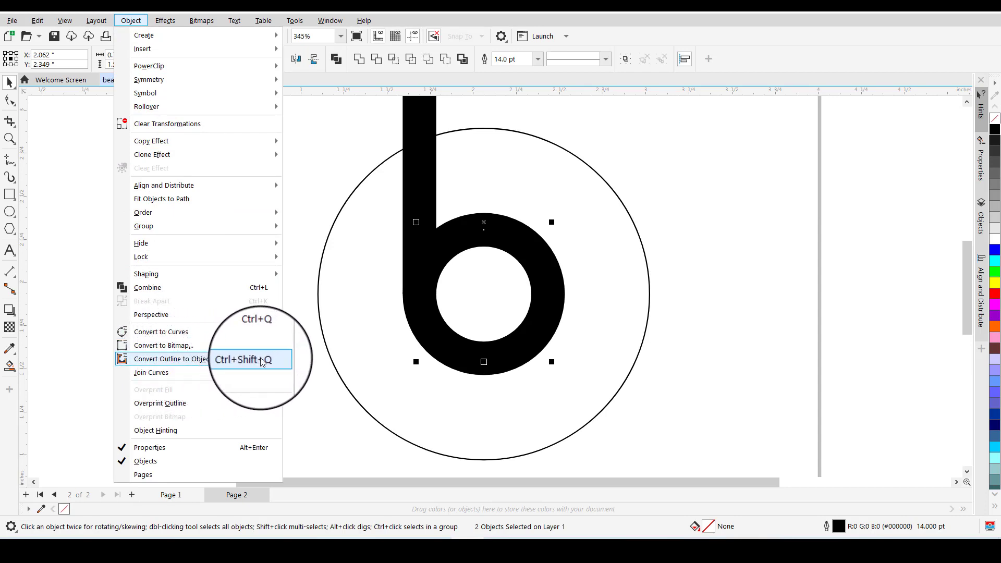
click(157, 359)
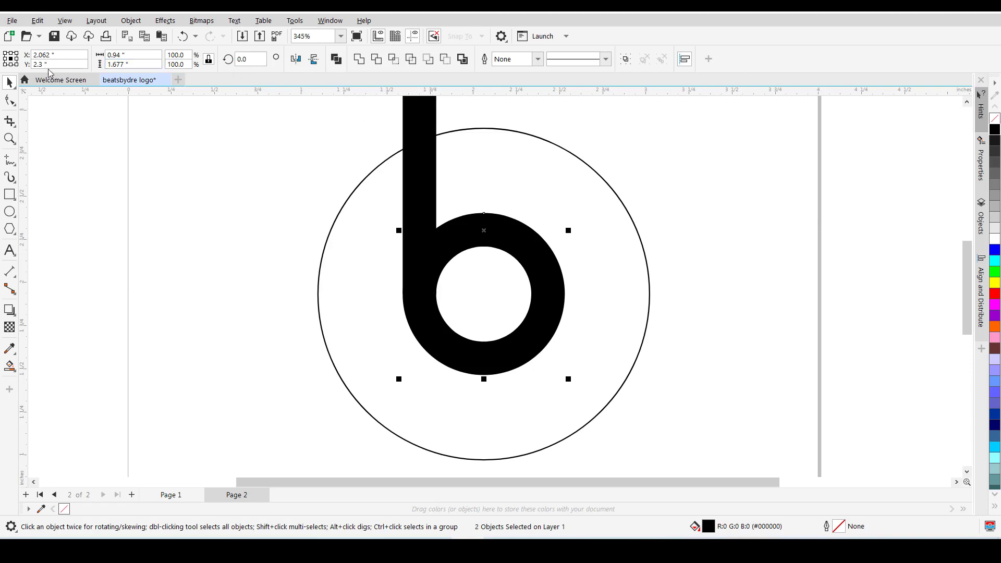
click(361, 61)
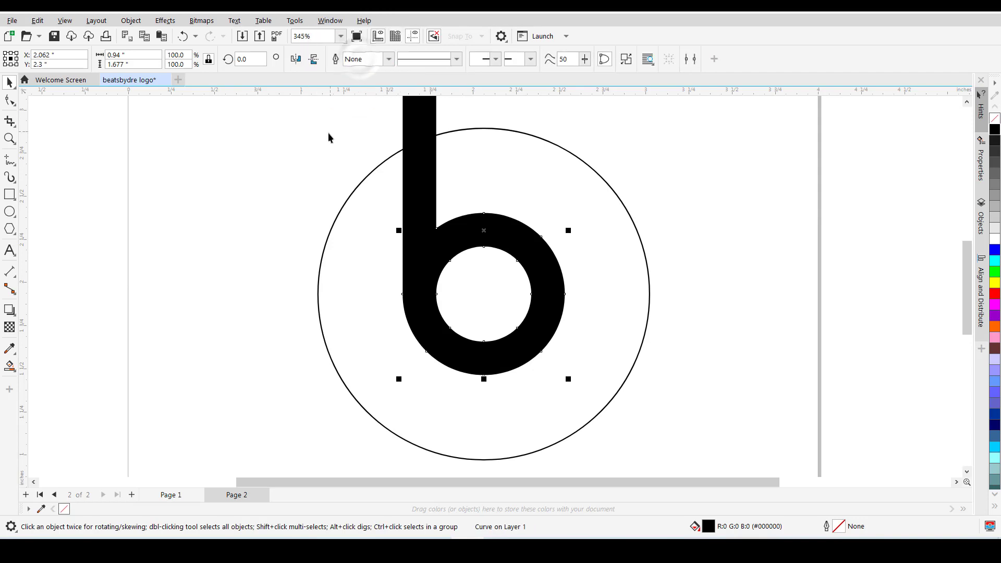
- Test that the welded "b" moves as one piece by moving it outside the large circle, and undo the move
click(313, 153)
drag(426, 197, 733, 221)
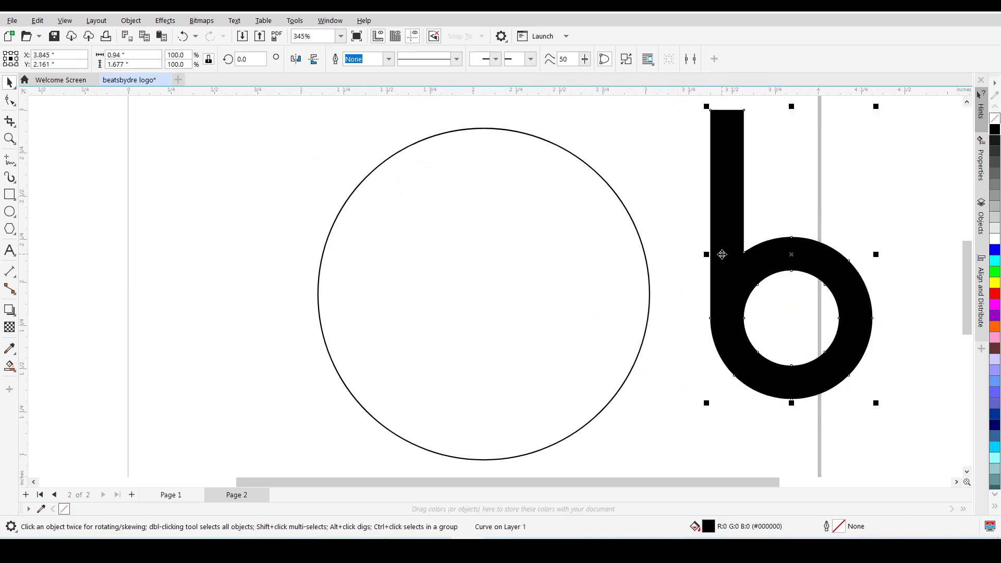
key(ctrl+z)
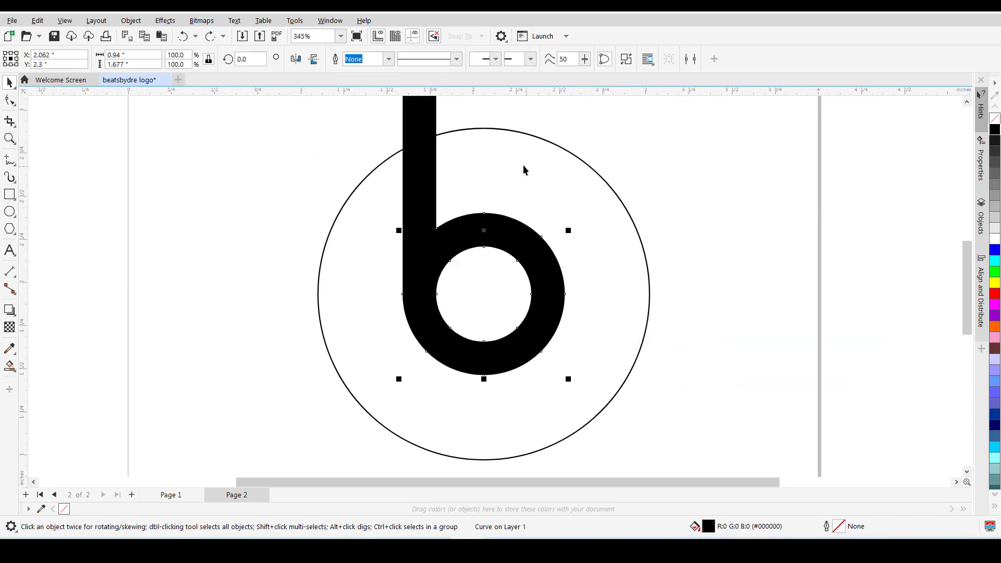
click(318, 180)
click(424, 183)
- Compare the full reference logo on Page 1 with the drawing on Page 2
click(169, 495)
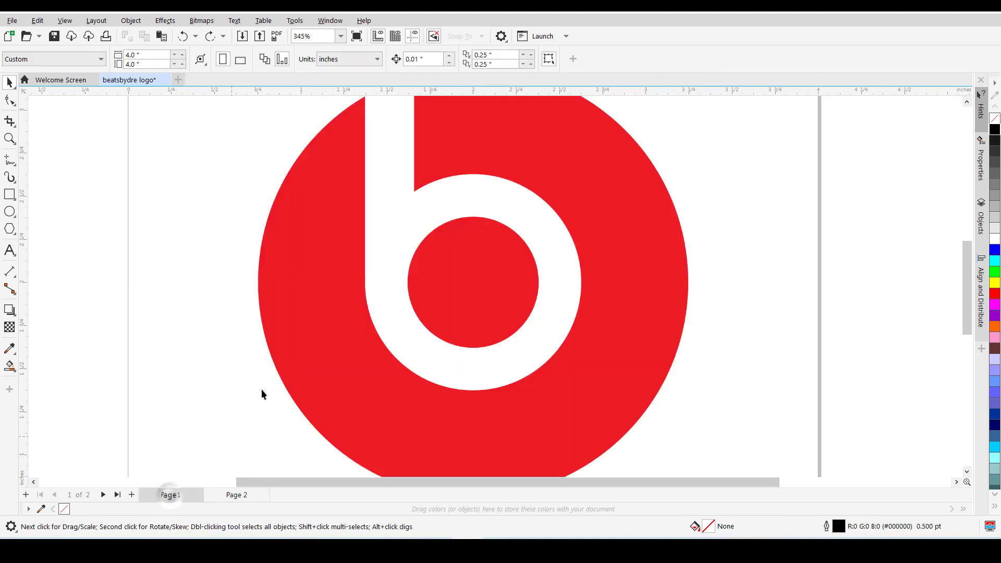
key(z)
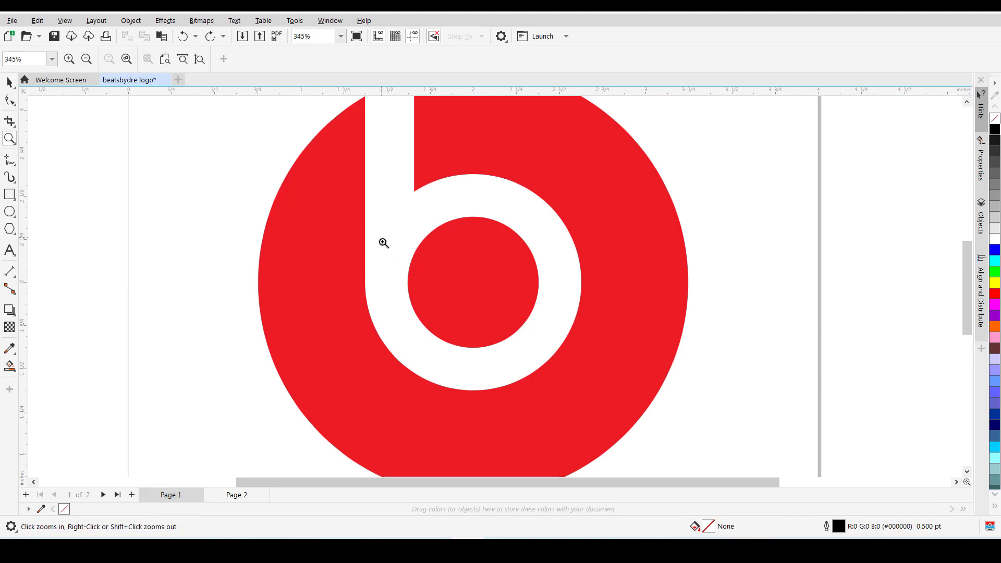
right_click(388, 259)
key(space)
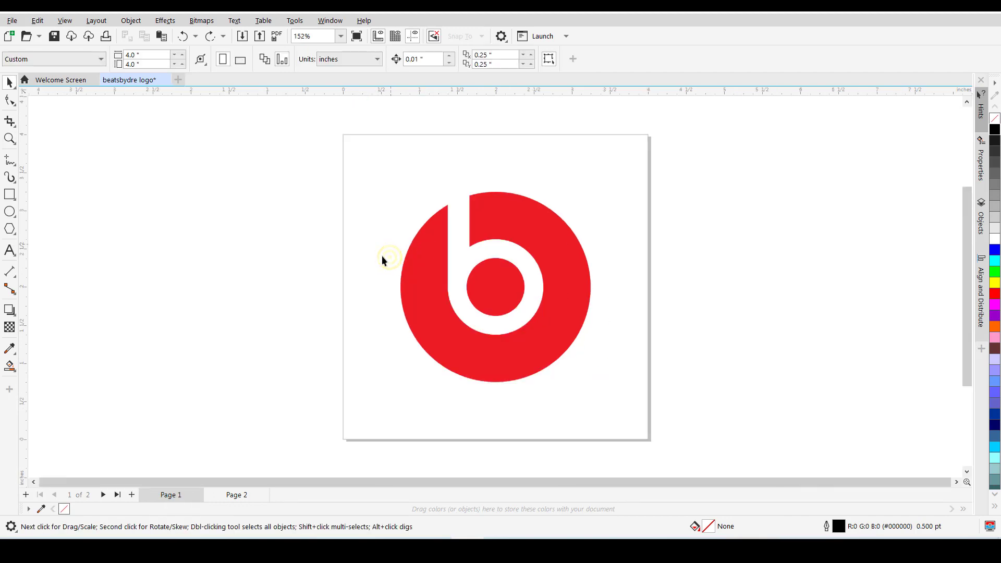
click(245, 495)
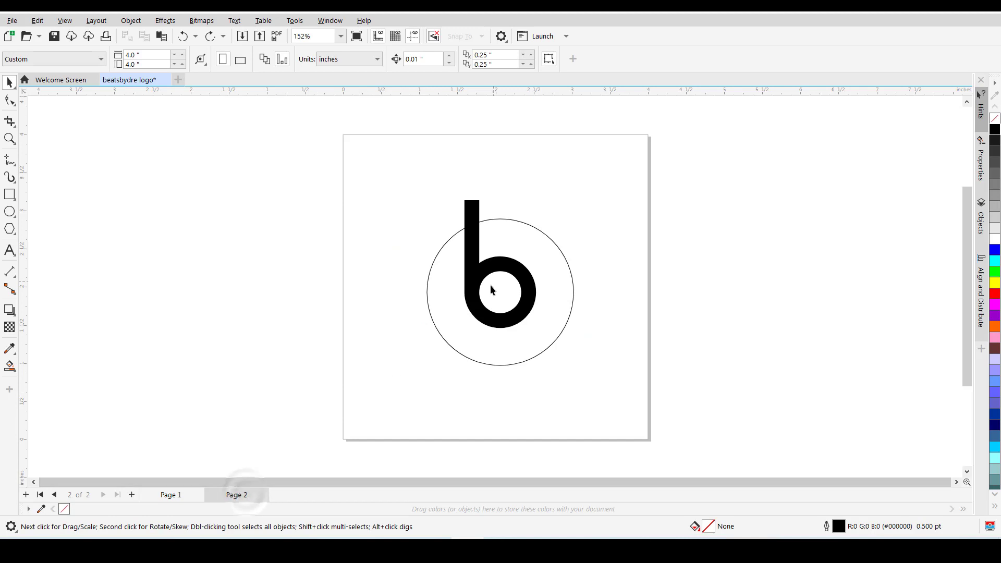
- Sample the red of the Page 1 logo with the Color Eyedropper and fill the large circle on Page 2 with it
click(172, 495)
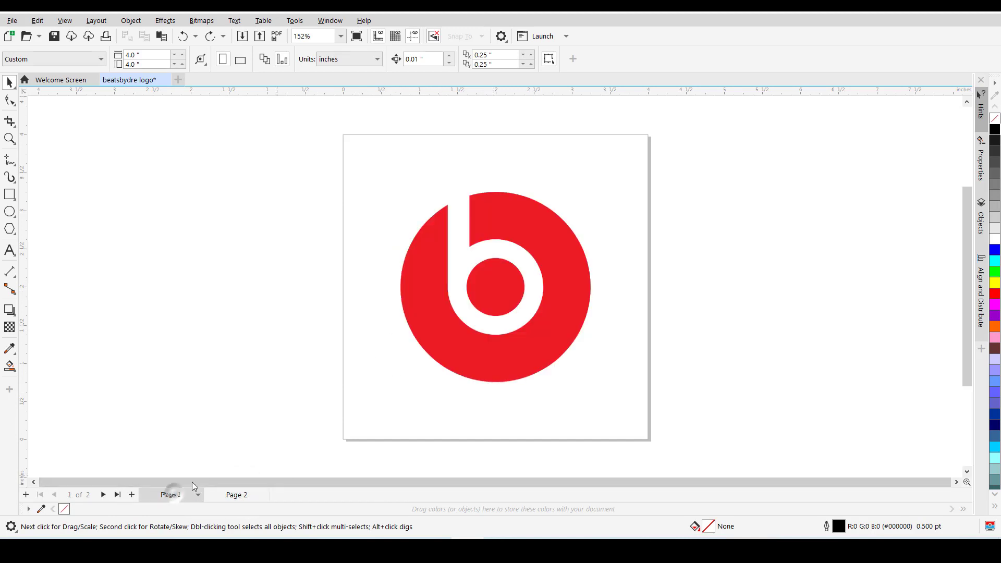
click(10, 349)
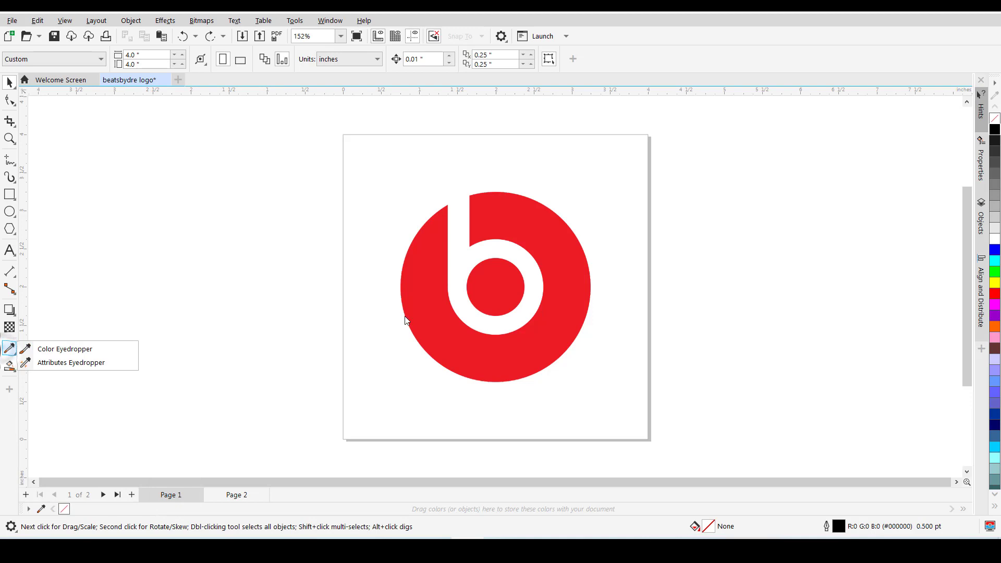
click(48, 348)
click(427, 299)
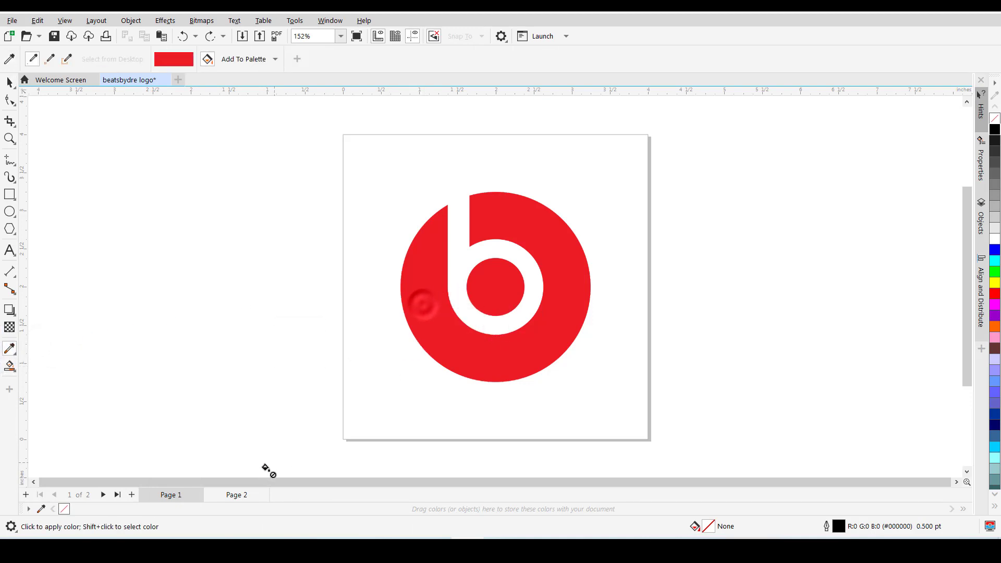
click(239, 493)
click(444, 311)
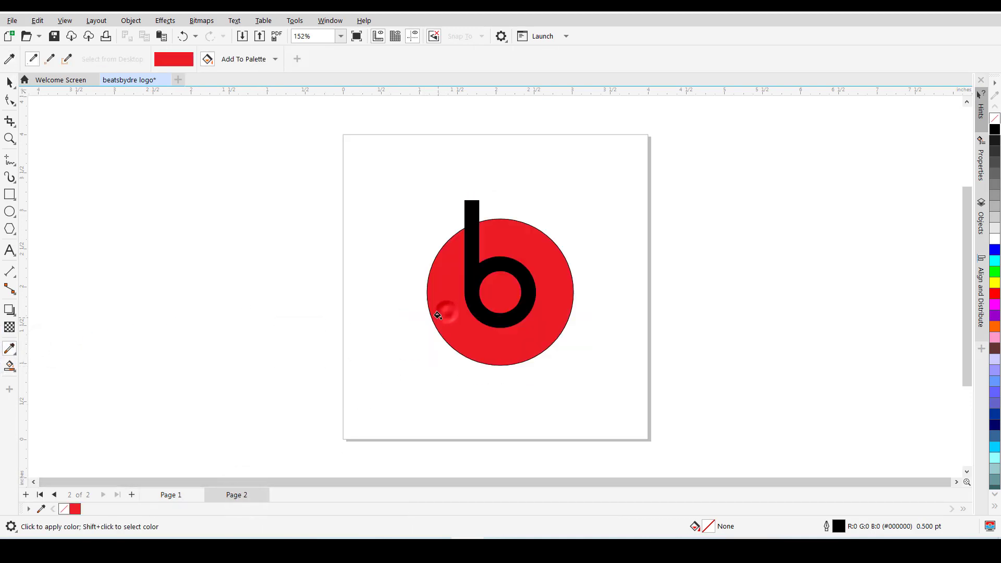
- Undo the stray move of the "b" shape and fill it with white
key(space)
drag(472, 271, 467, 272)
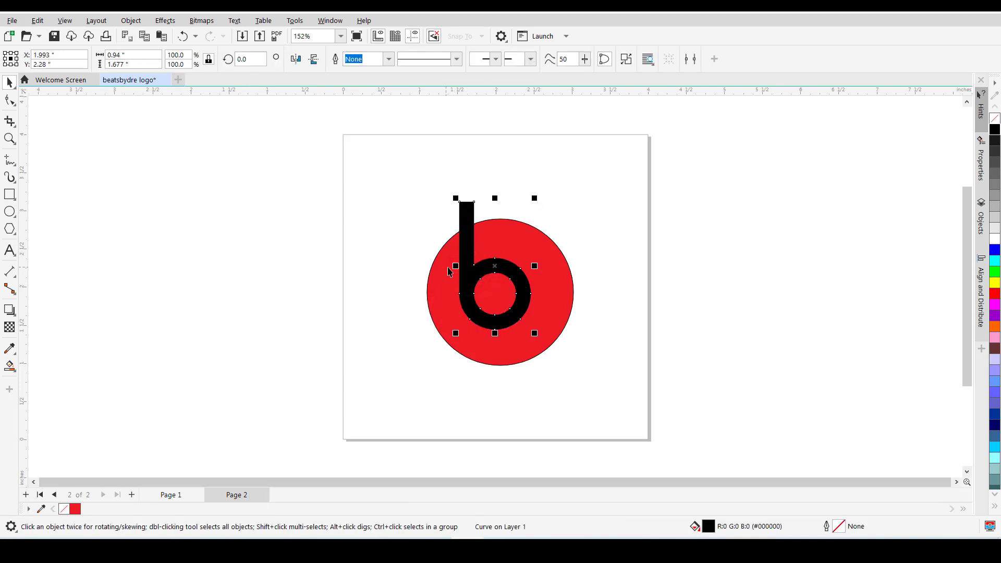
key(ctrl+z)
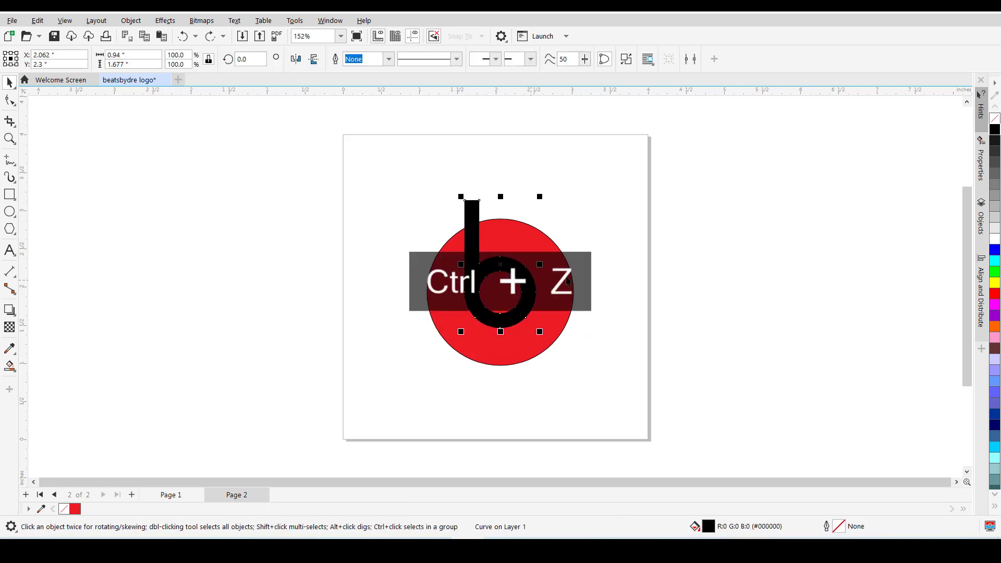
click(994, 239)
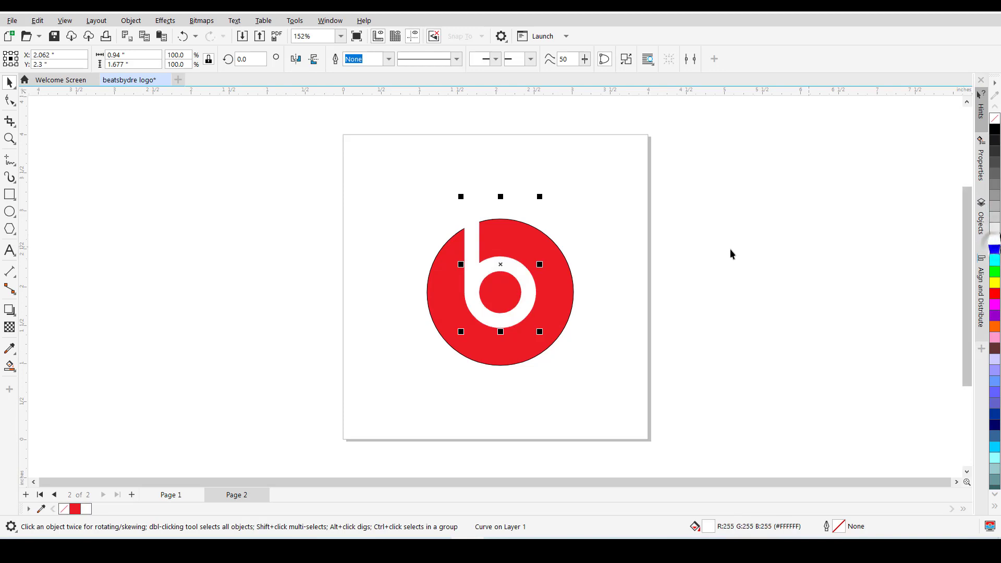
click(597, 246)
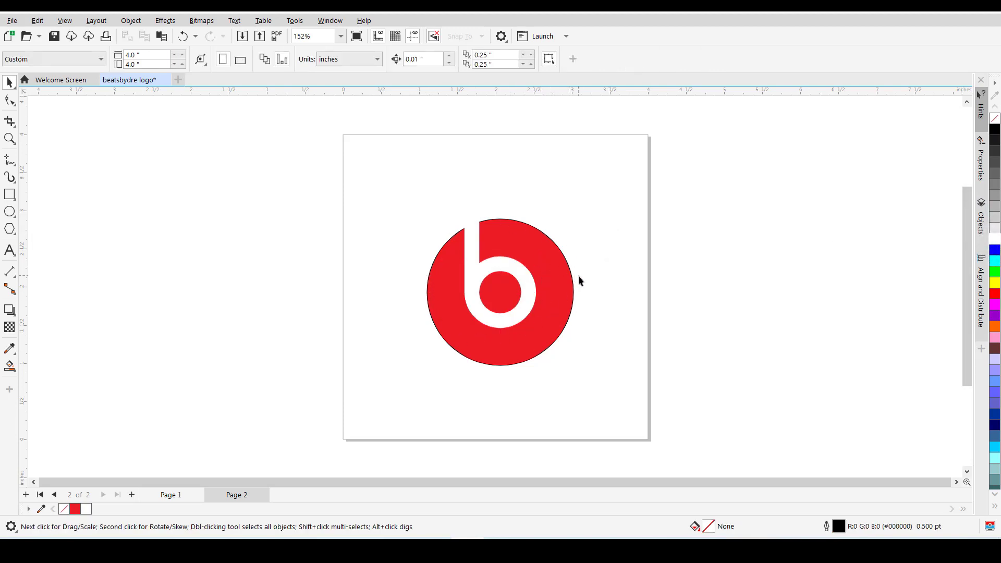
- Remove the outline from the large red circle by setting its outline width to None
key(z)
drag(396, 200, 594, 388)
key(space)
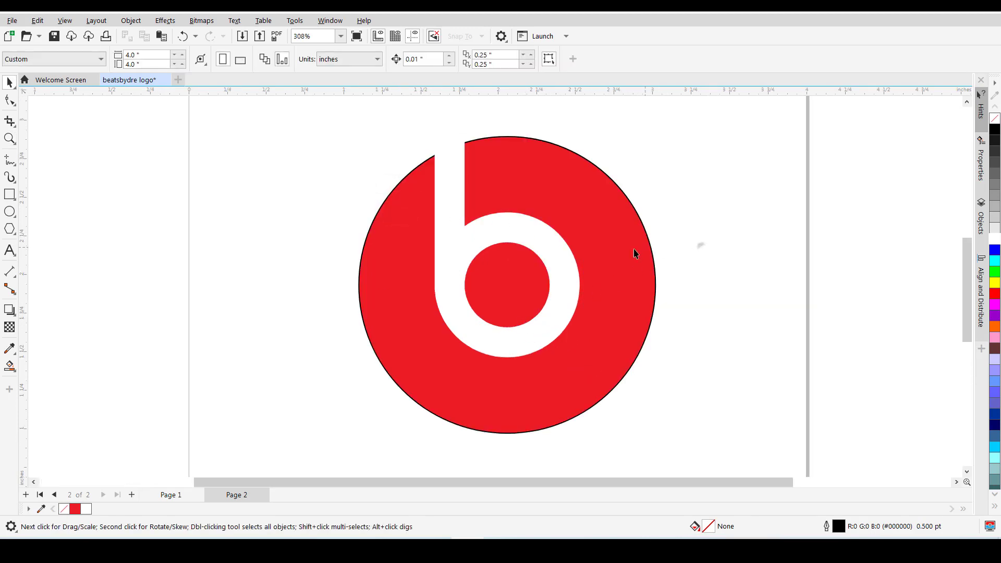
click(579, 196)
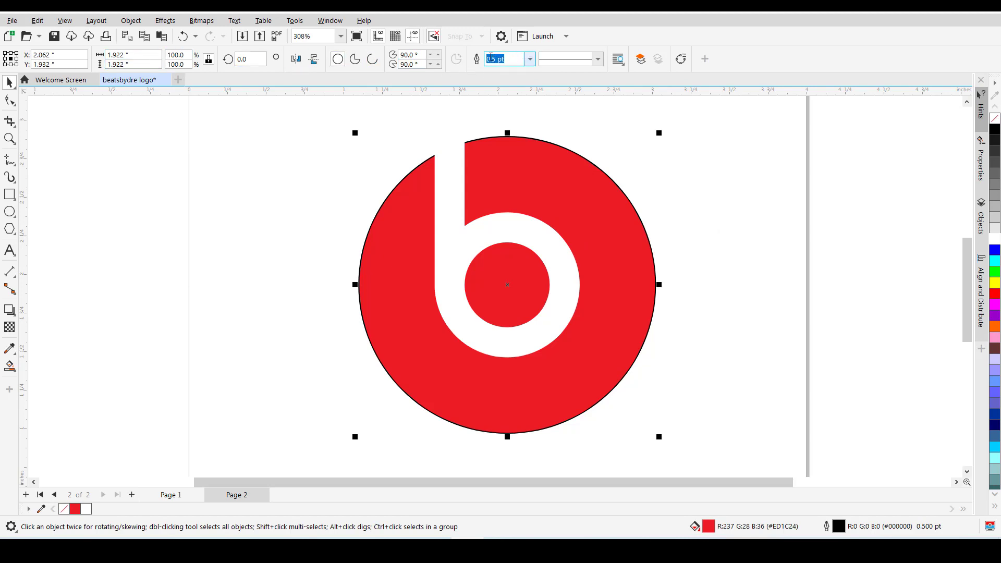
click(530, 59)
click(501, 70)
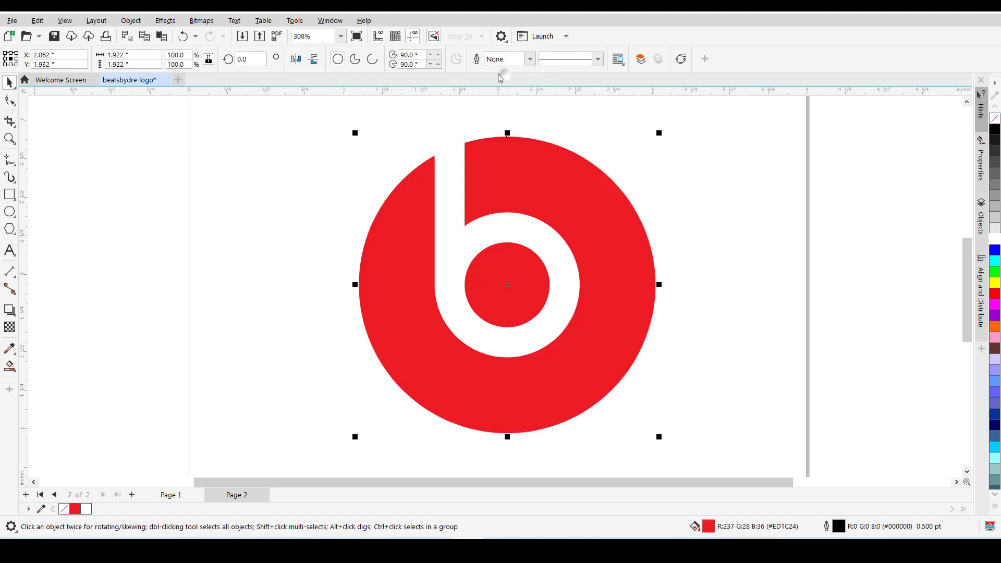
click(640, 181)
- Undo the accidental shift of the "b" shape and fill it with black
click(480, 227)
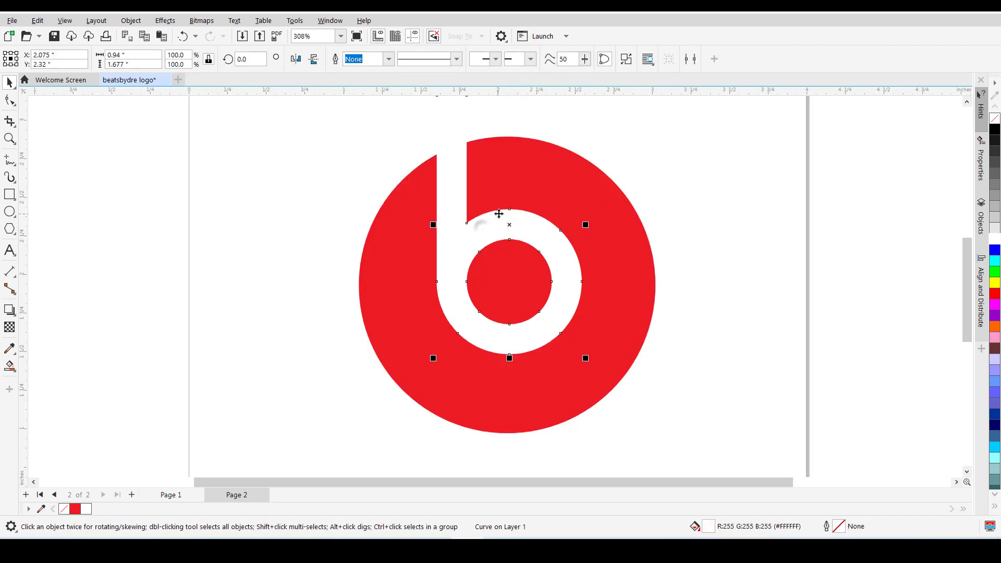
key(ctrl+z)
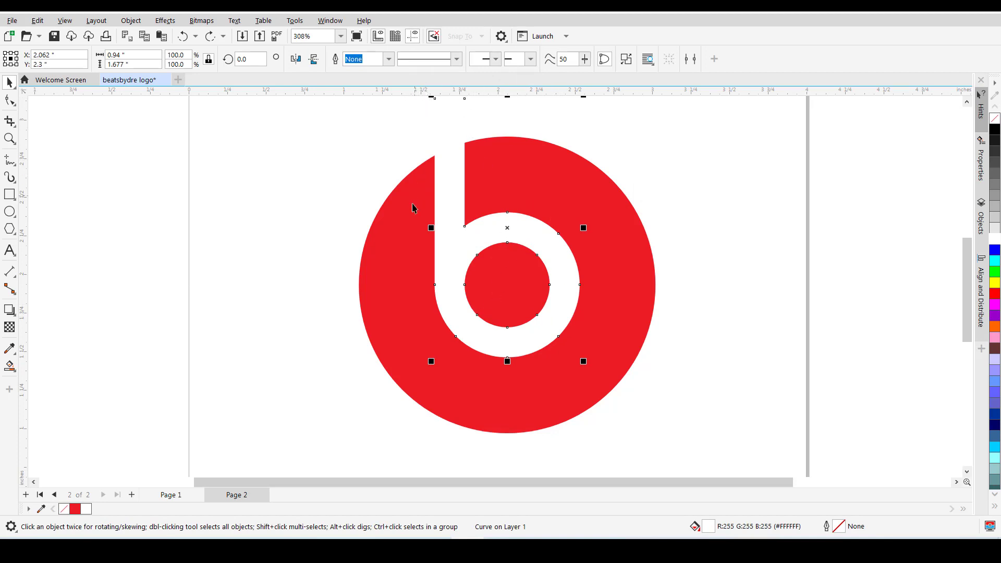
key(z)
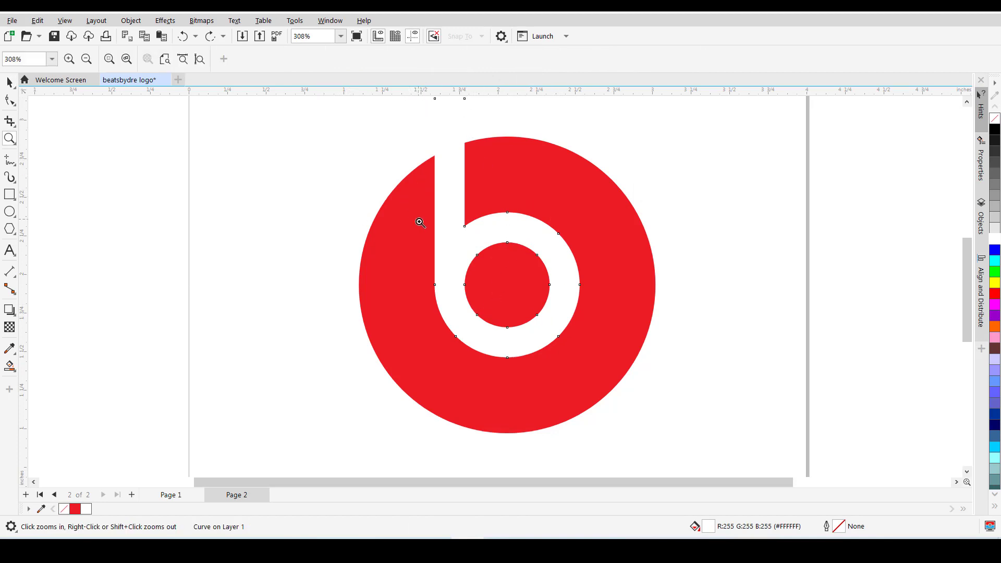
right_click(411, 270)
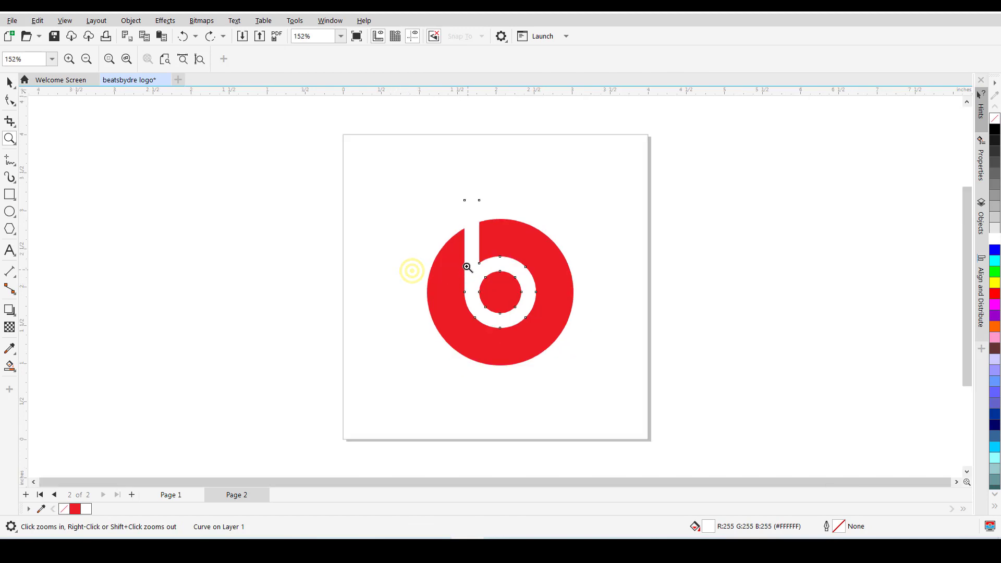
key(space)
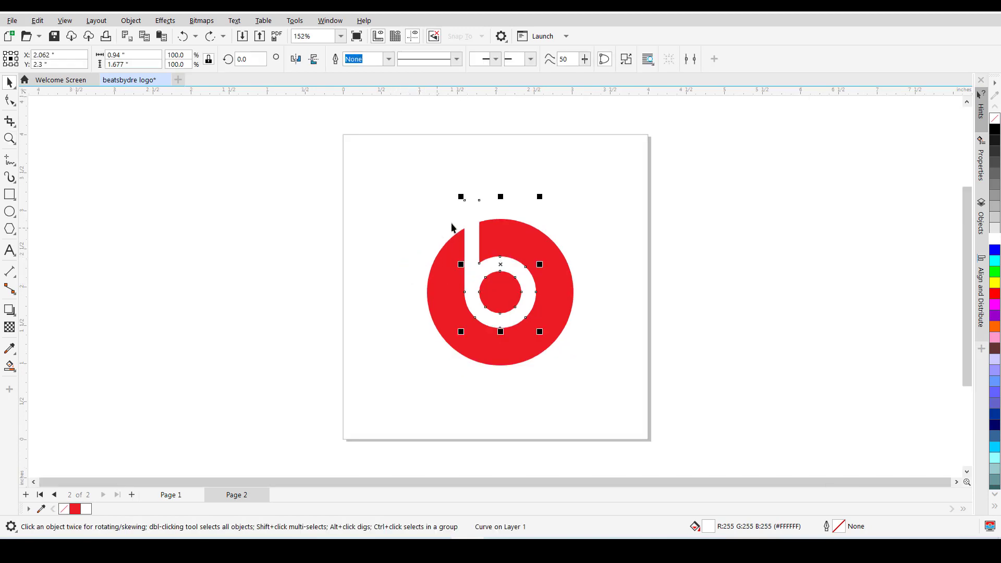
click(994, 130)
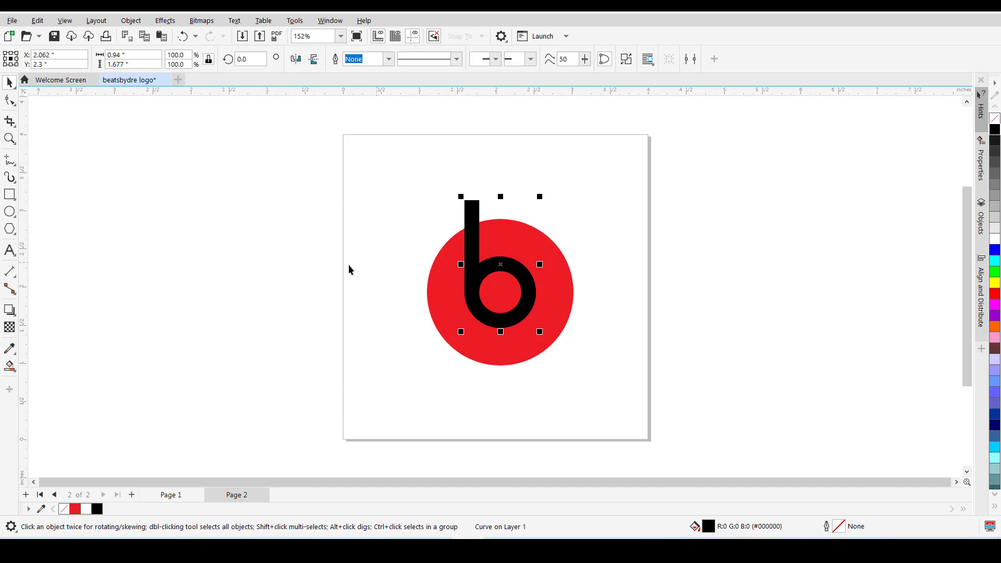
click(386, 241)
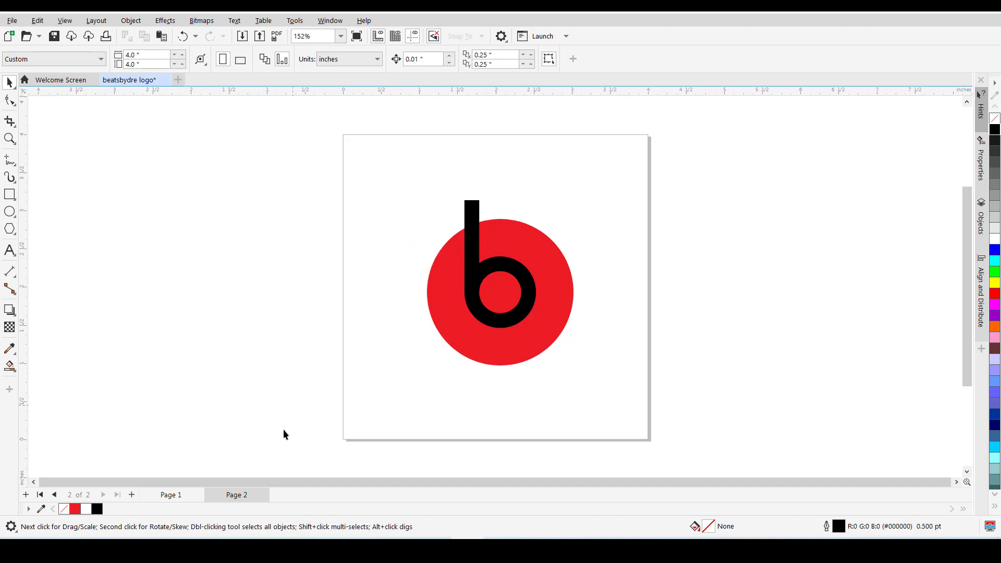
- Intersect the "b" with the red circle on Page 2 and move the resulting piece aside to about X 3.17", Y 2.198"
click(181, 497)
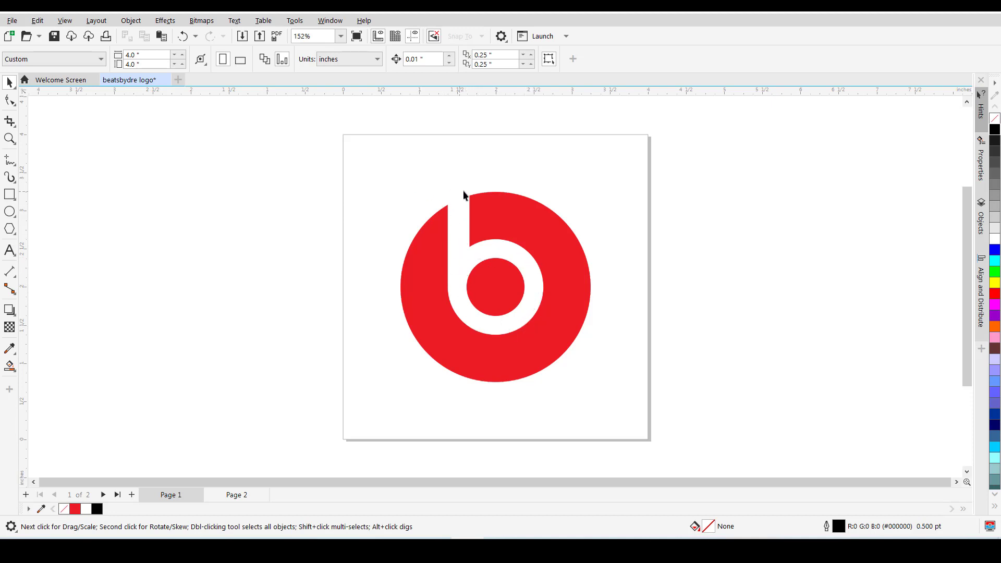
click(249, 500)
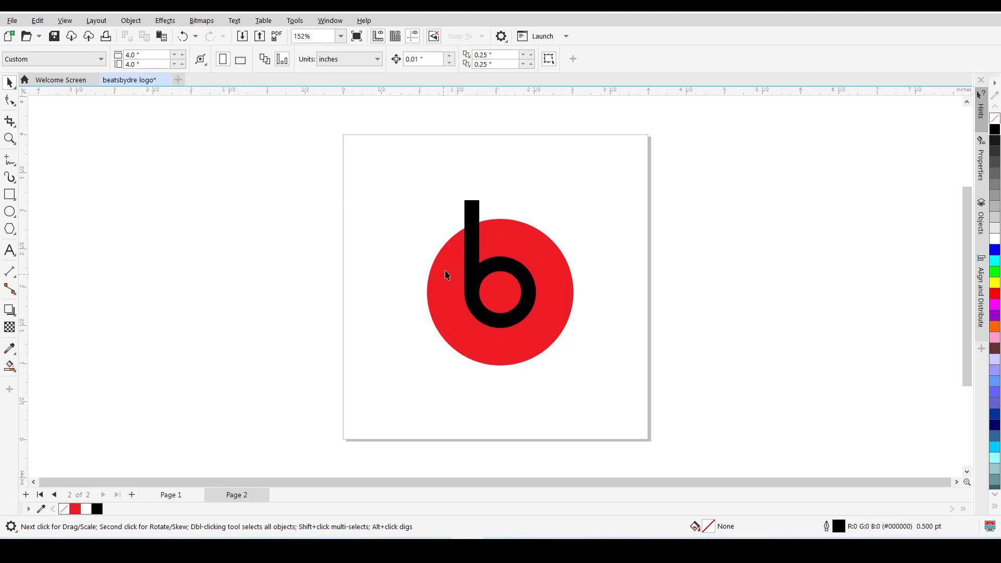
click(474, 211)
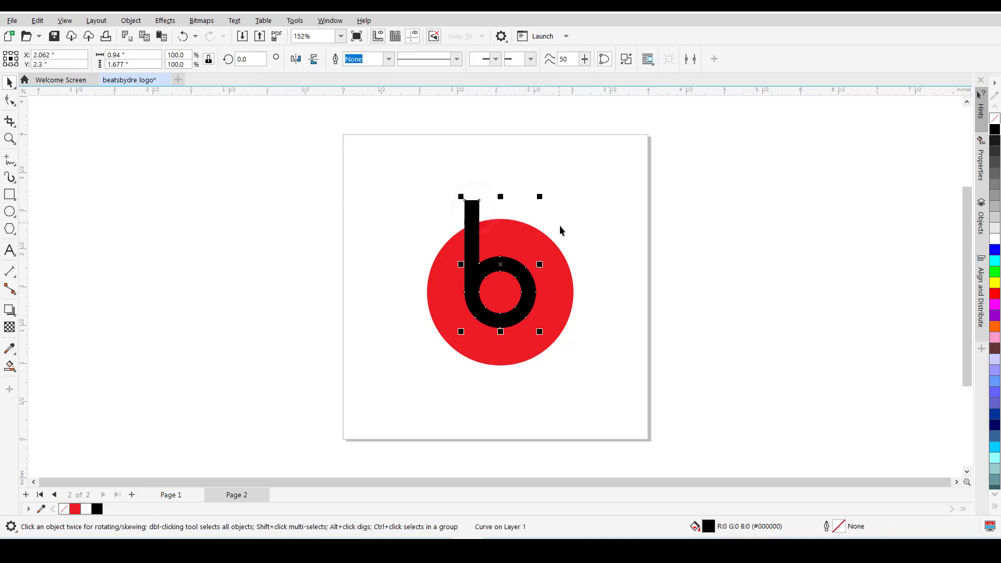
shift+click(528, 245)
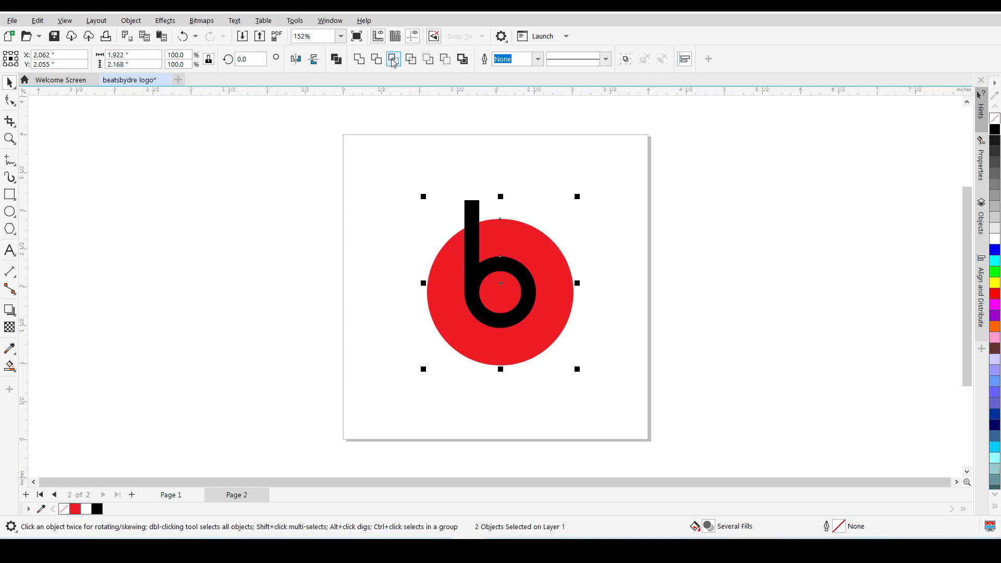
click(393, 59)
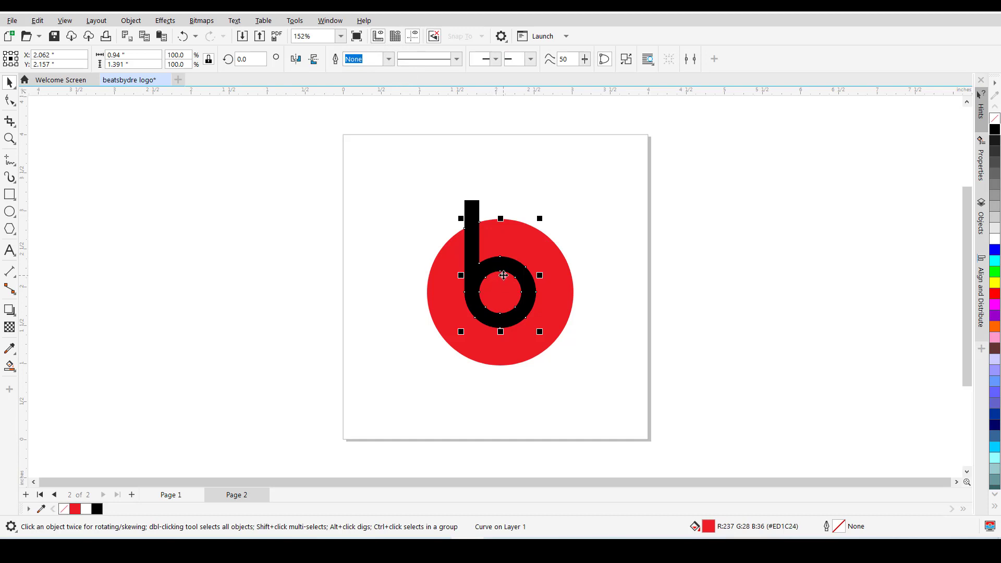
drag(503, 275, 576, 263)
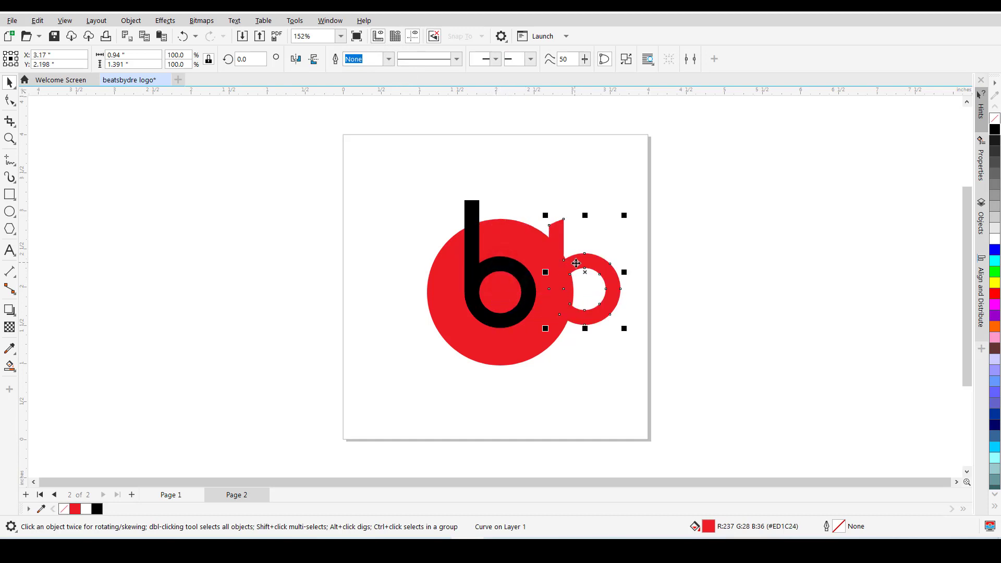
- Undo the intersected piece's move and delete the original black "b" on Page 2
key(ctrl+z)
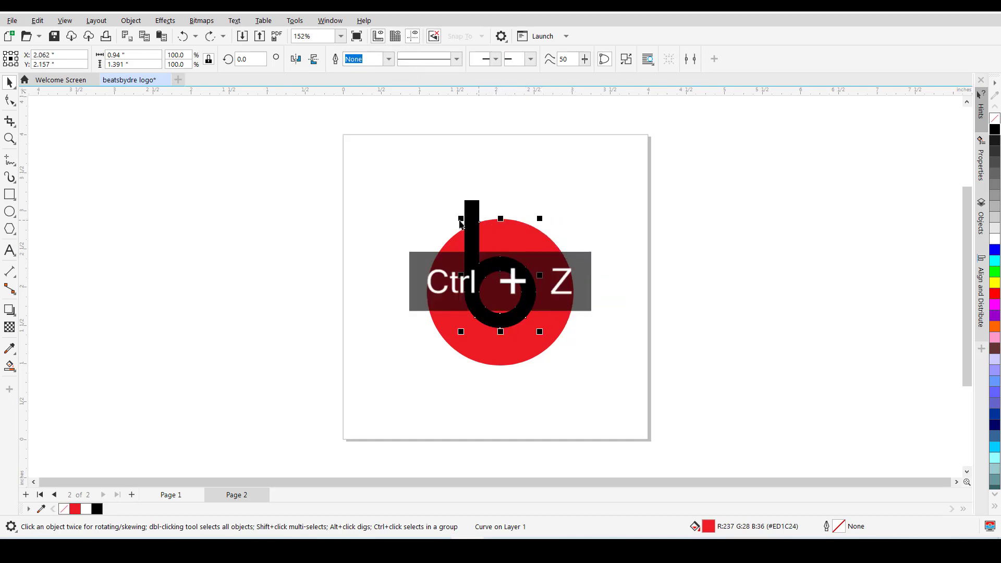
click(399, 210)
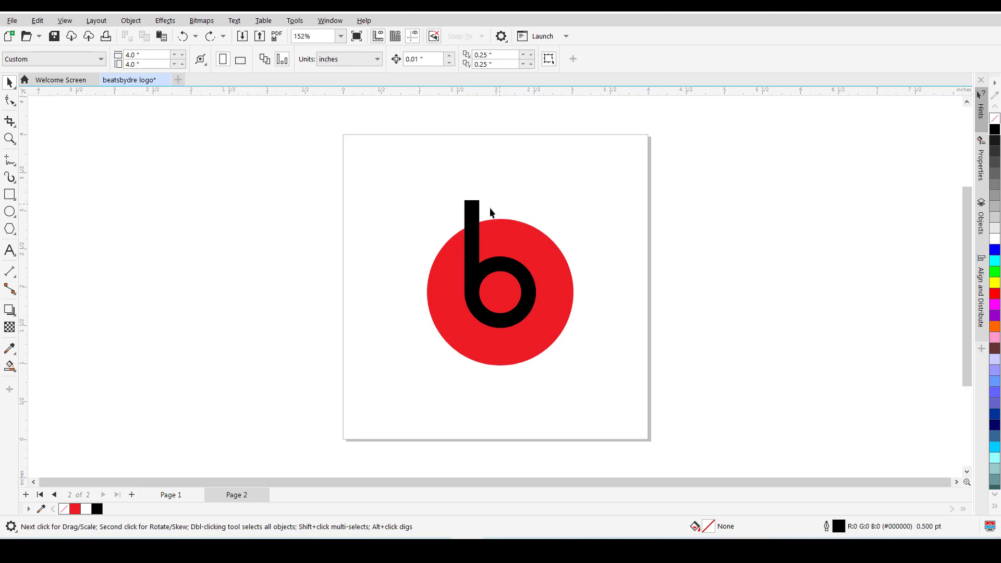
click(472, 208)
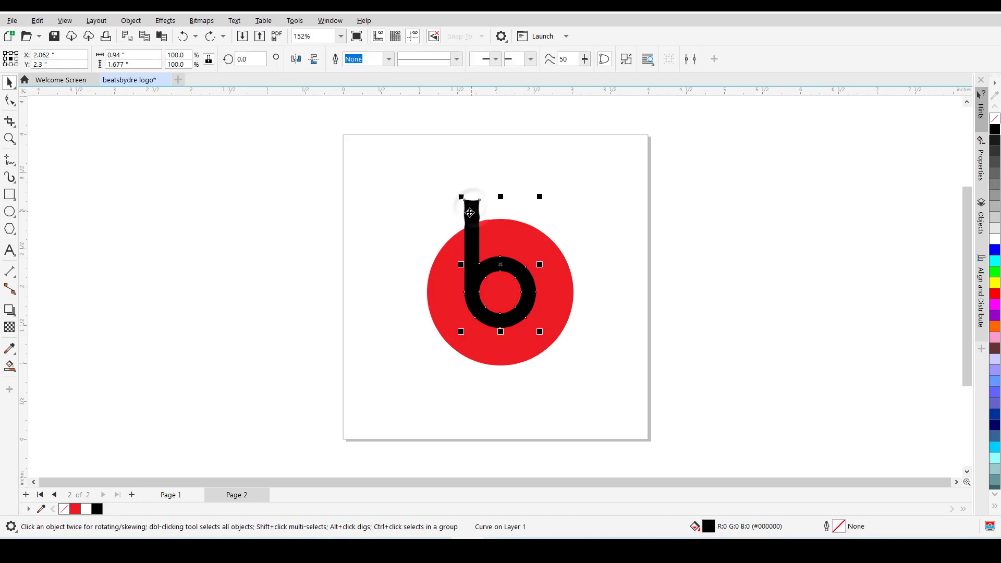
shift+click(563, 268)
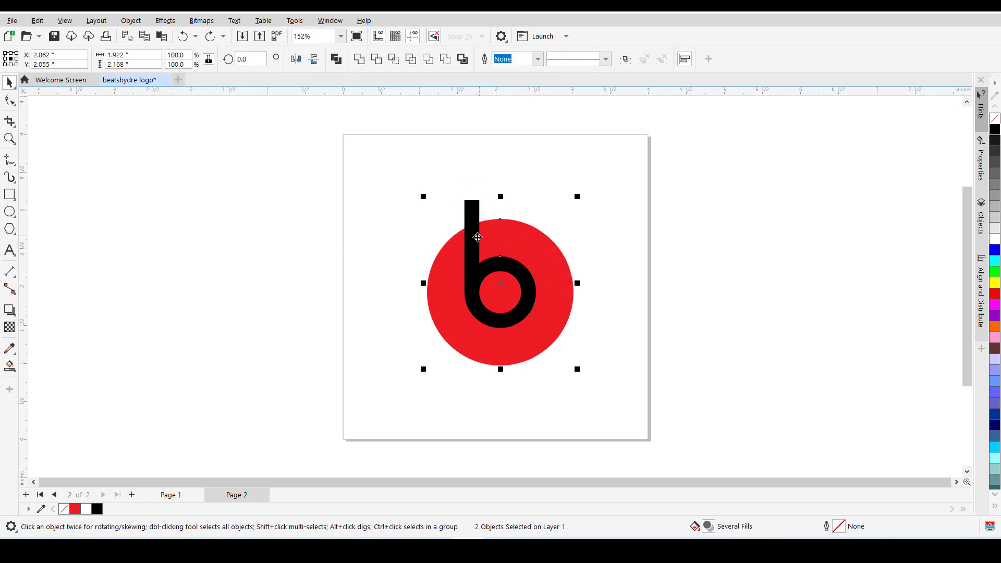
click(486, 175)
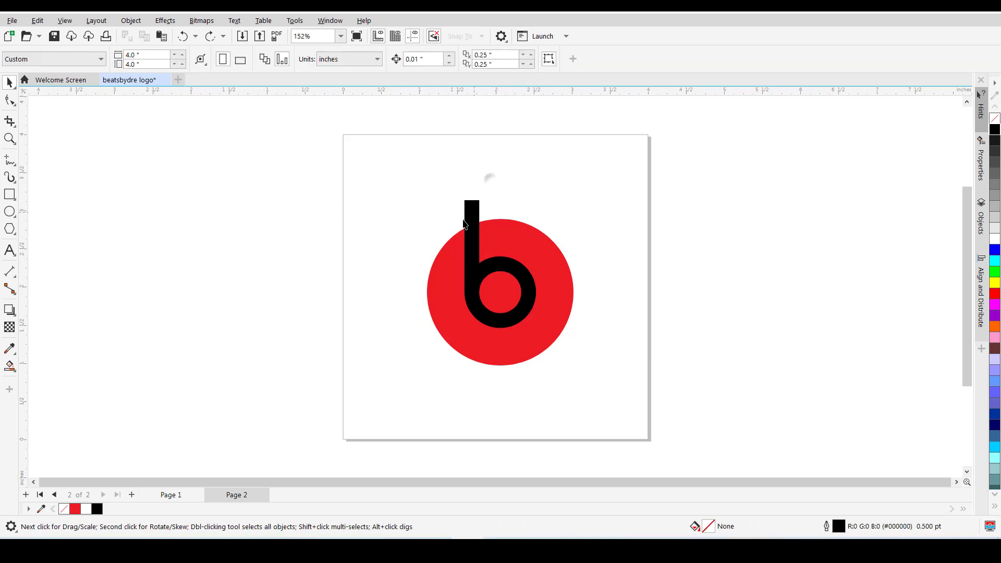
click(472, 206)
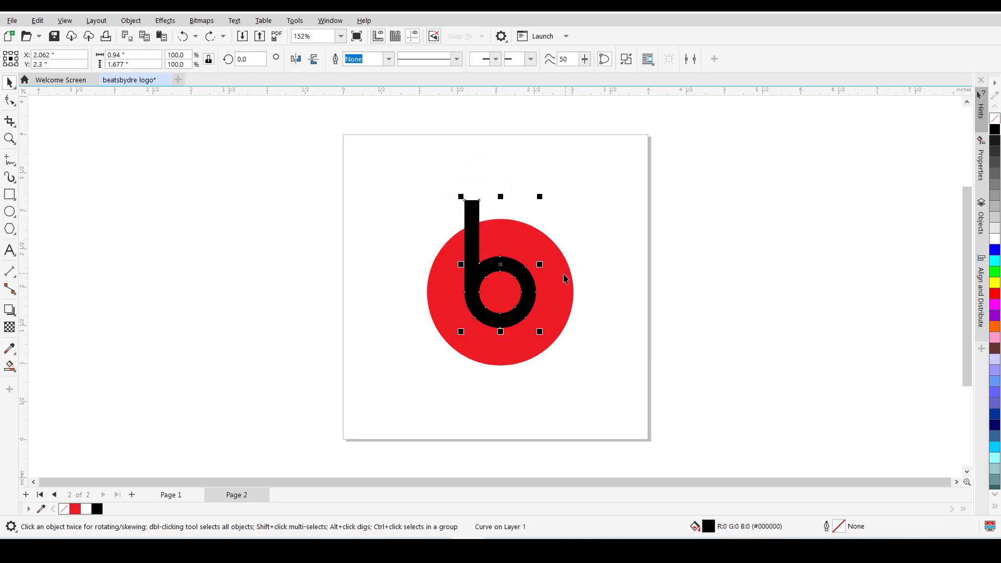
click(509, 179)
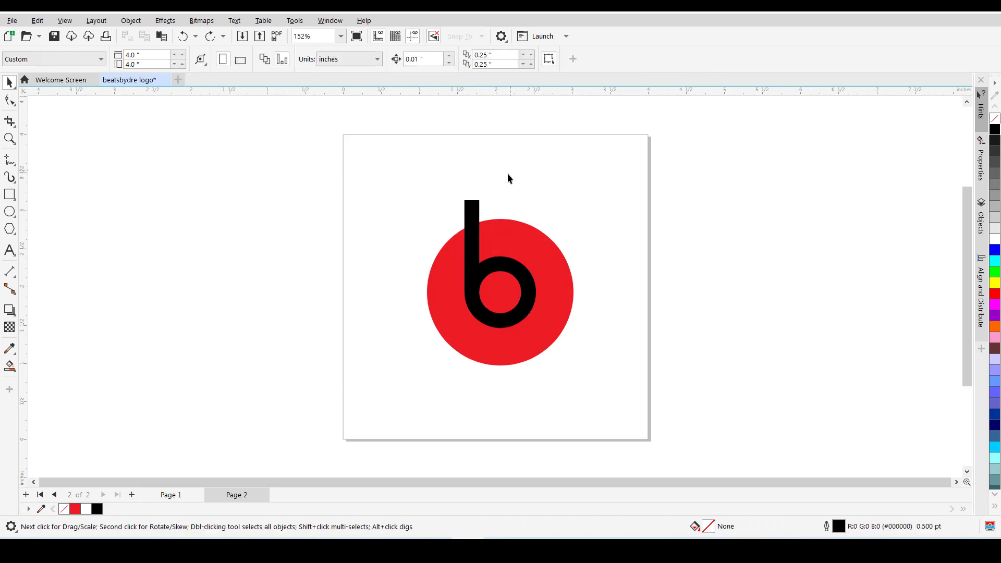
click(470, 215)
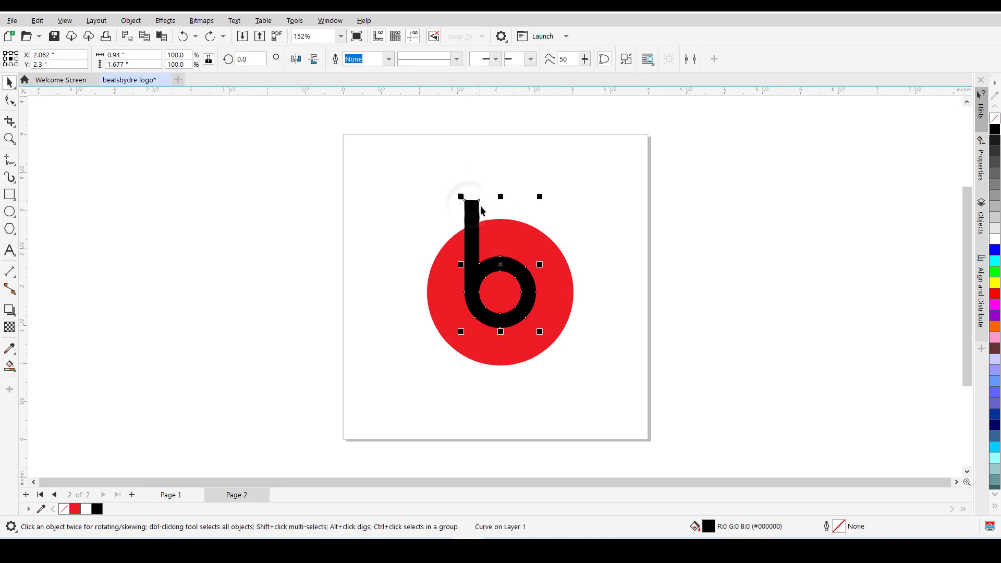
key(Delete)
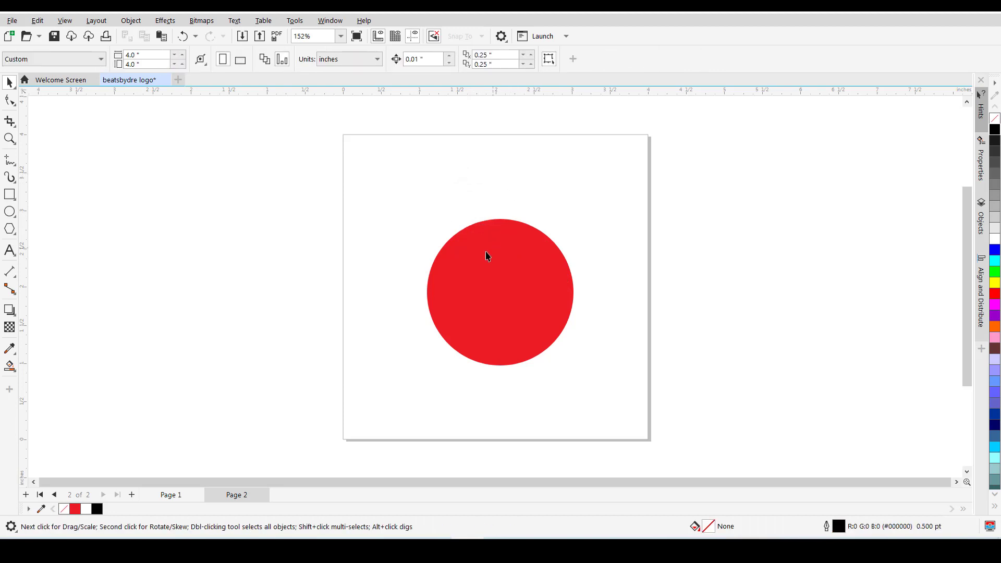
- Fill the intersected "b" piece on the red circle with white
click(477, 282)
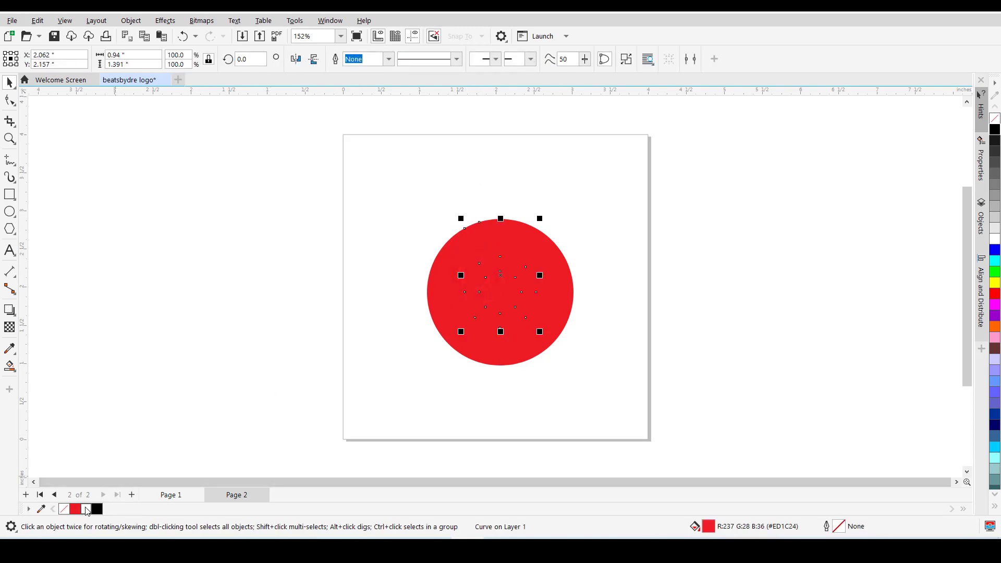
click(87, 511)
click(399, 232)
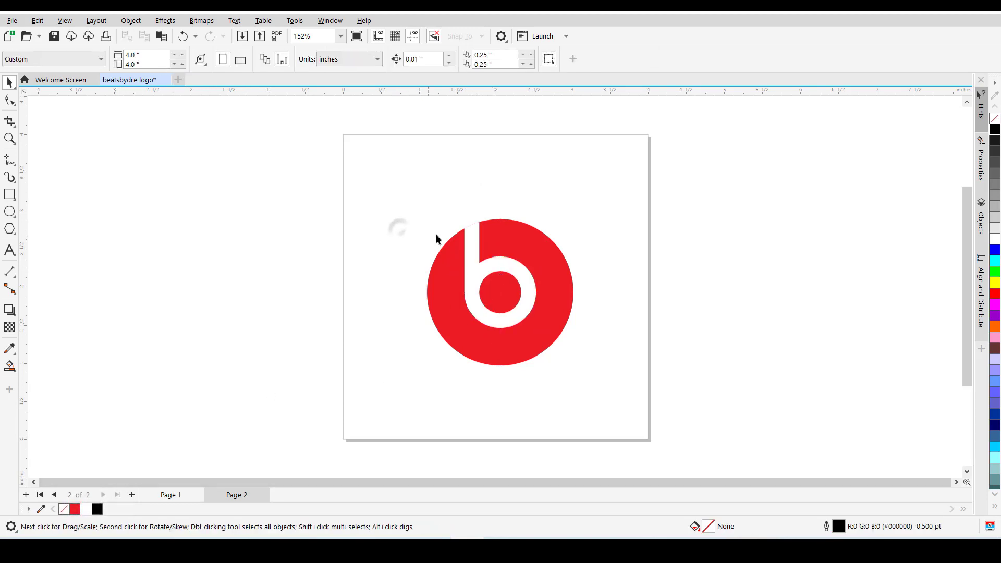
- Undo the white fill and the deletion of the black "b", and try moving it aside before reverting that move
key(ctrl+z)
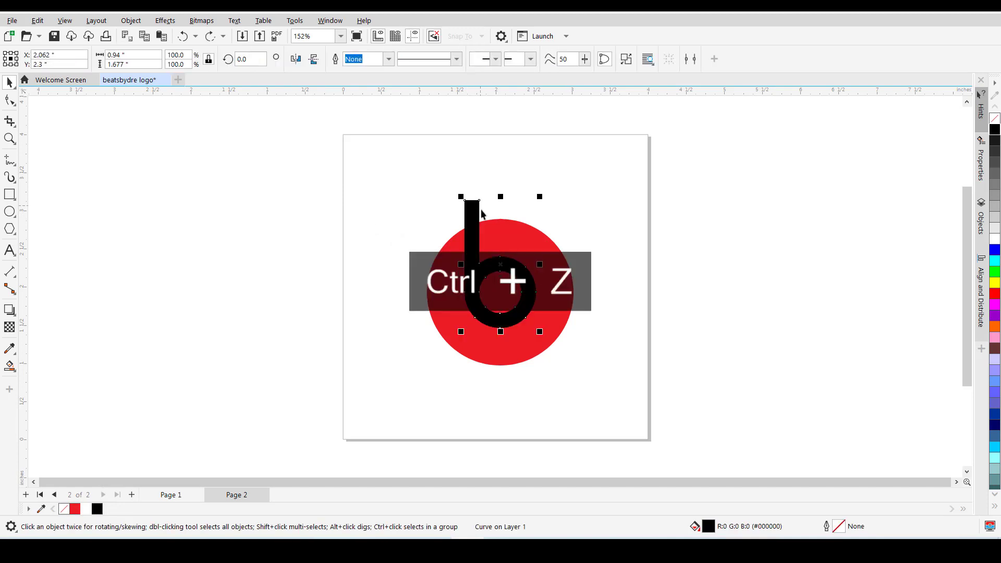
shift+click(484, 255)
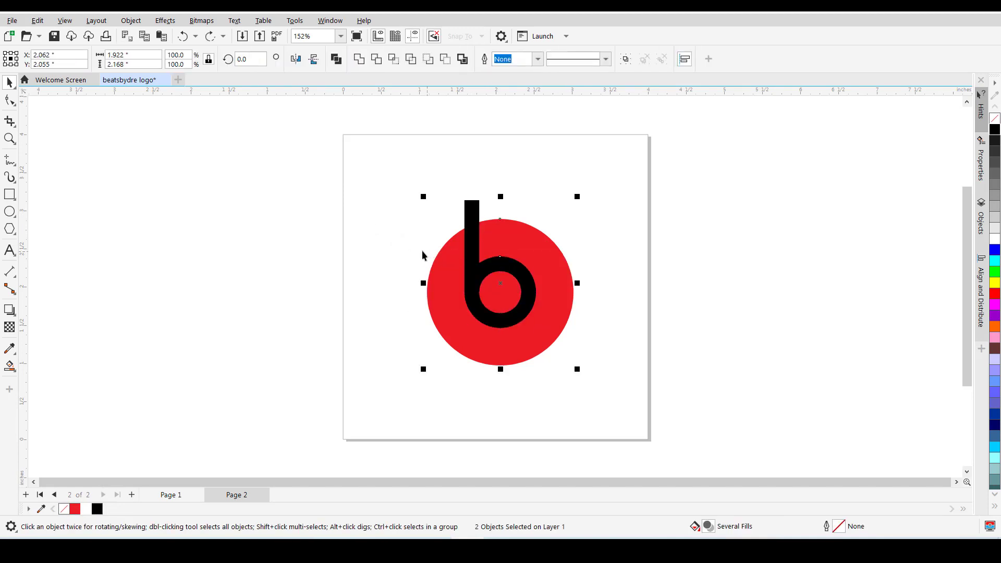
click(407, 247)
drag(470, 253, 501, 239)
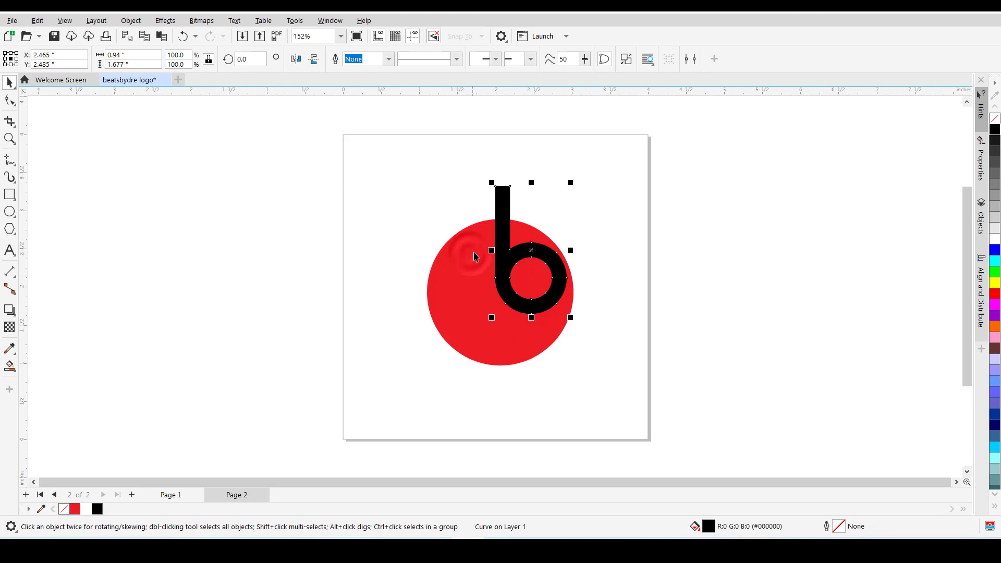
key(ctrl+z)
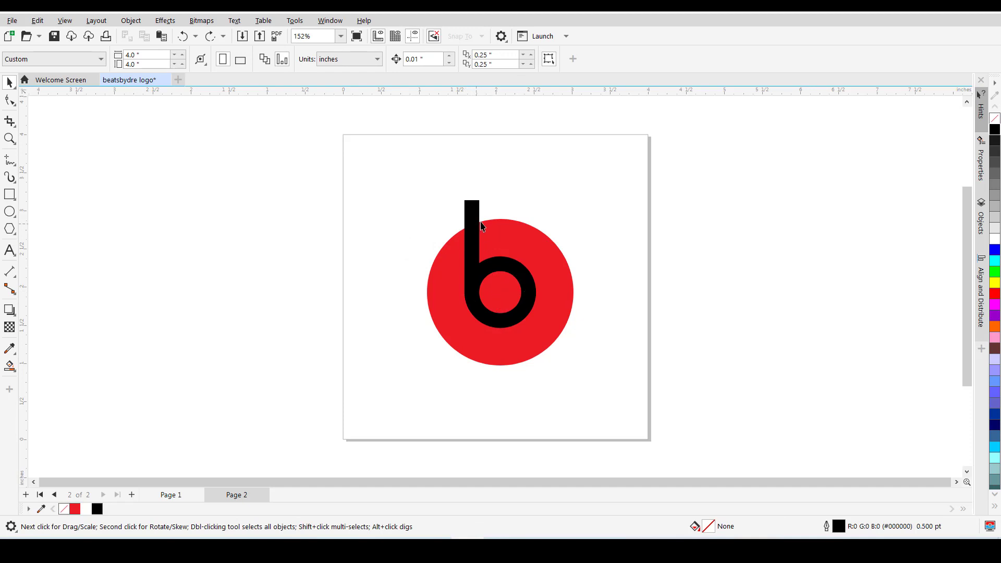
- Intersect the red circle with the black "b", using the "b" as the last selected object, and delete the original "b"
click(546, 251)
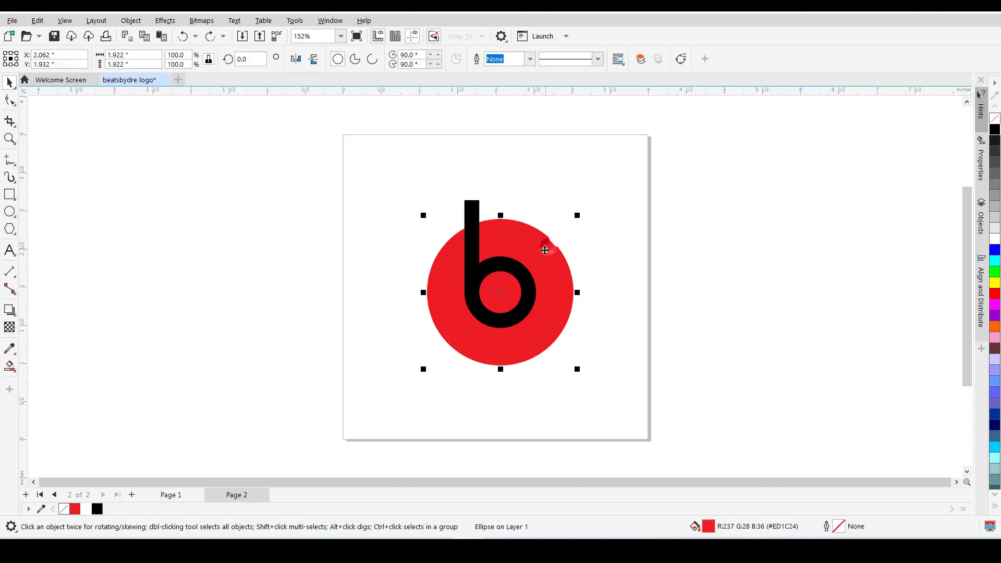
shift+click(470, 210)
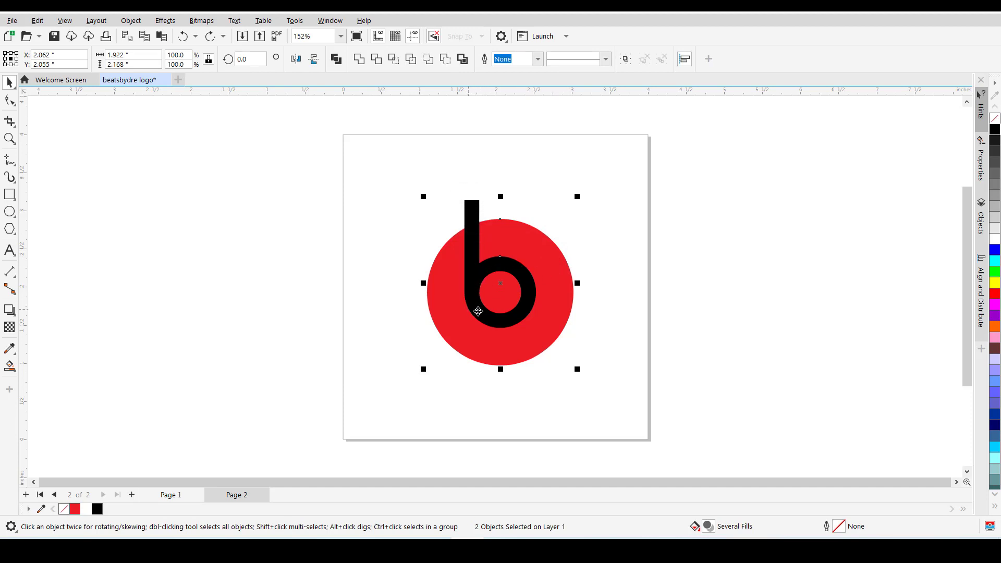
click(394, 61)
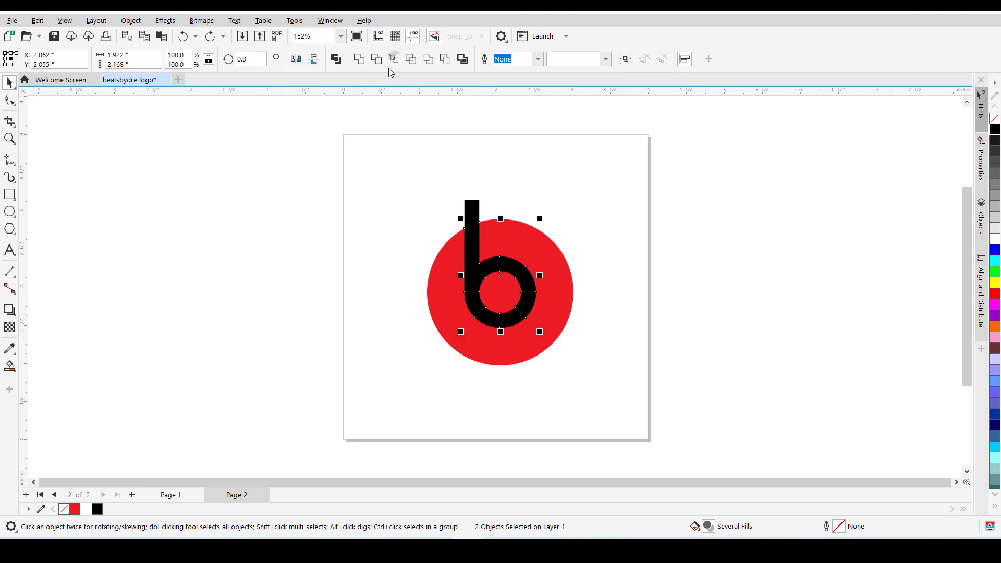
click(406, 168)
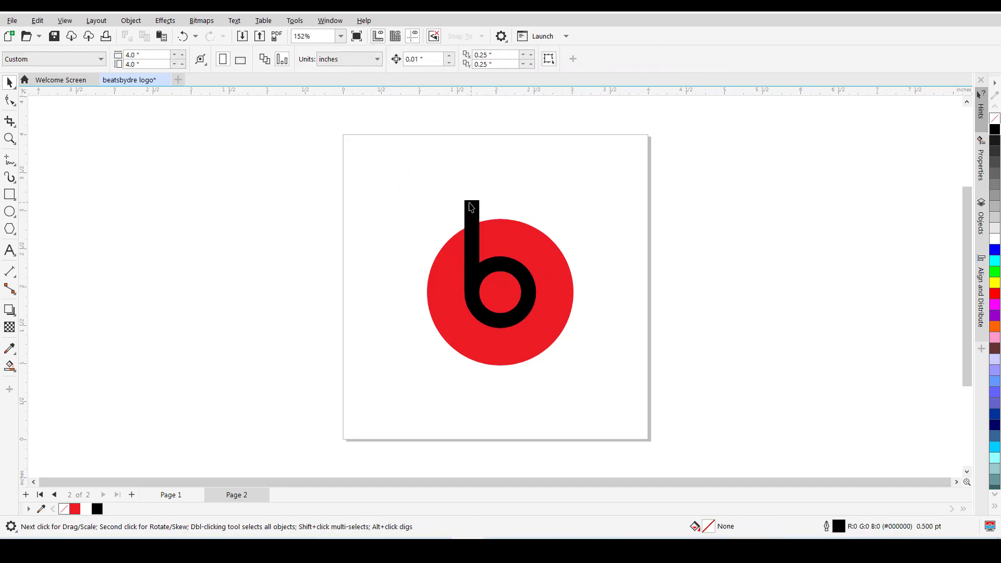
click(467, 207)
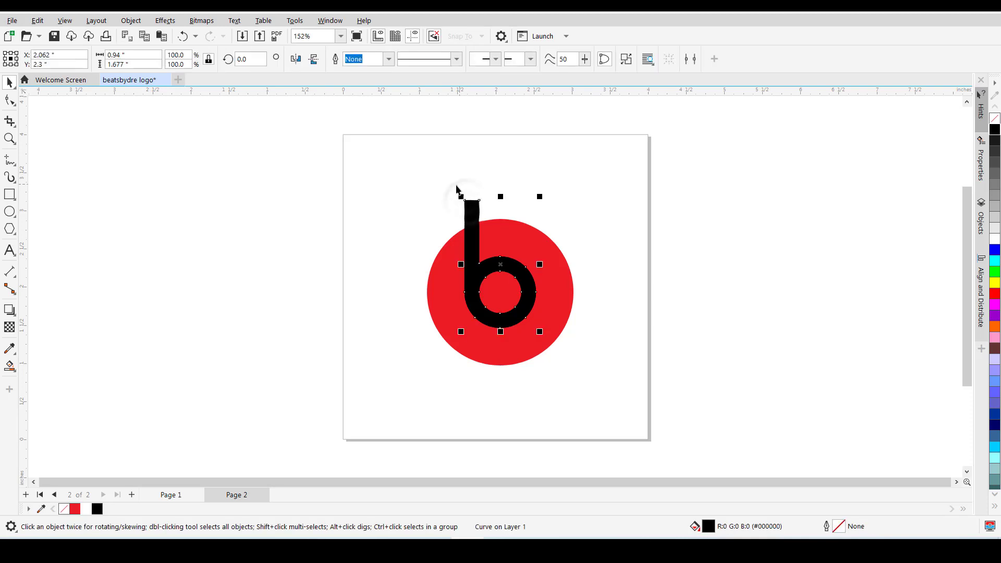
key(Delete)
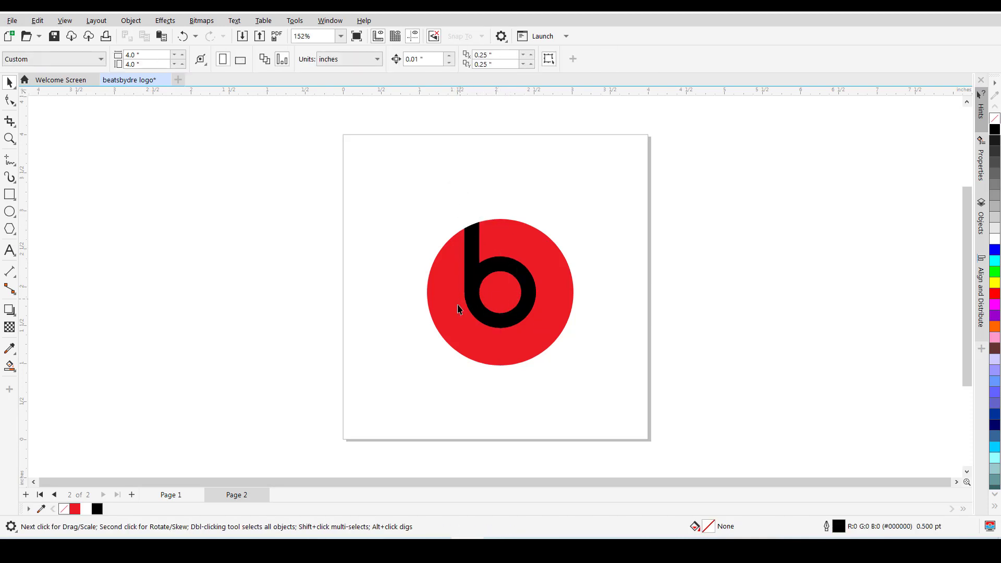
- Fill the black intersected "b" inside the red circle with white
click(469, 255)
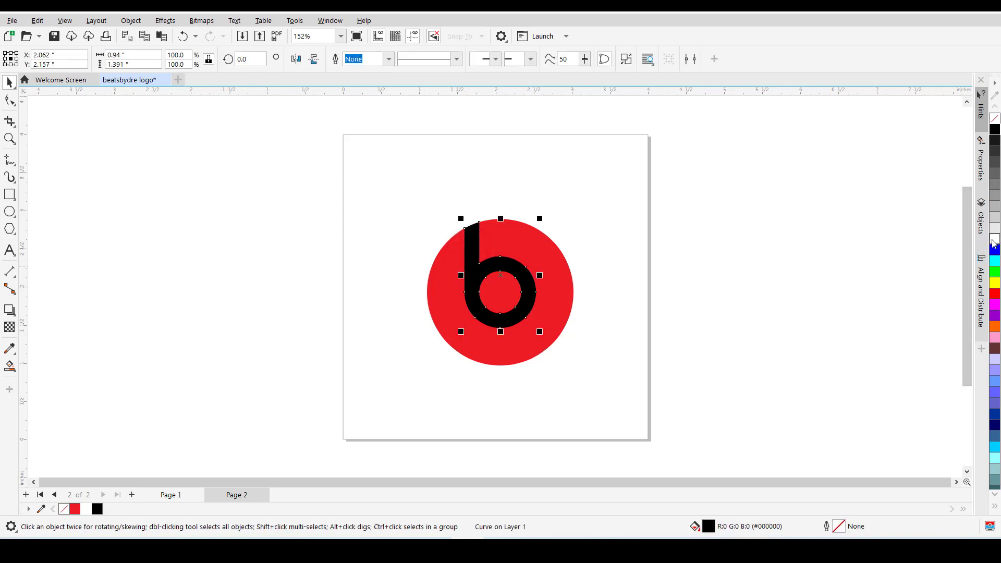
click(994, 239)
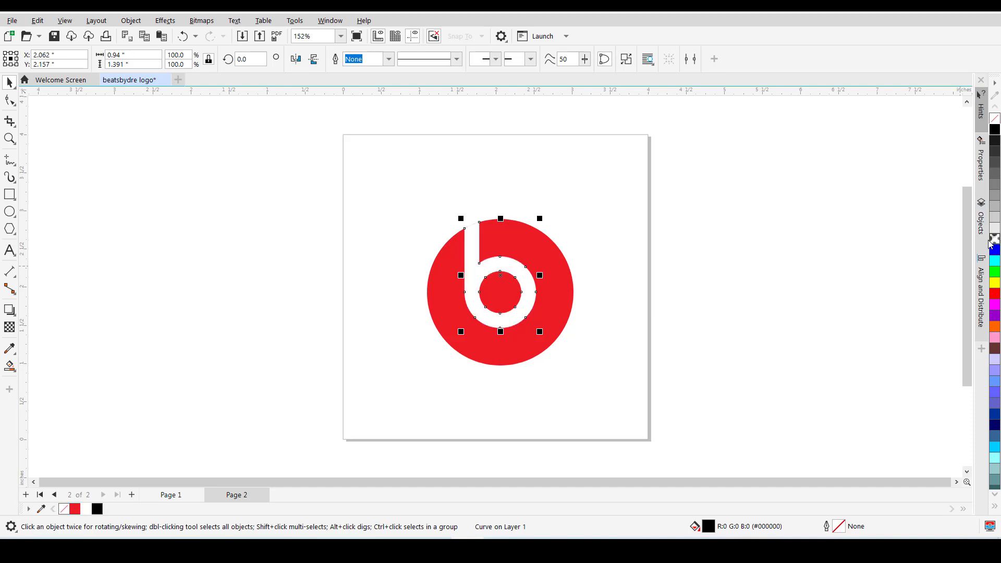
click(602, 228)
- Select the circle and the white "b" together, and compare the Page 2 logo with the Page 1 reference
drag(373, 198, 599, 406)
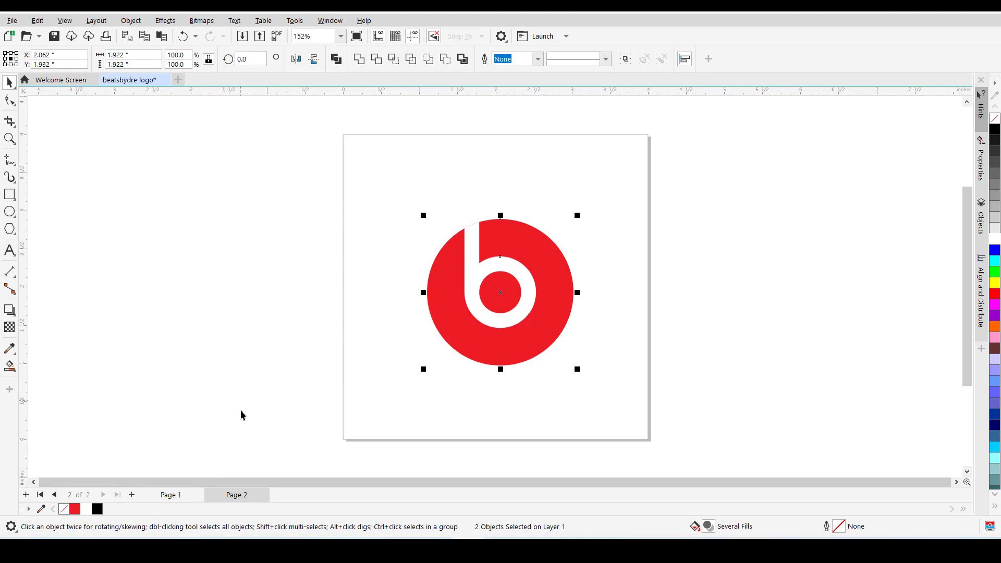
key(ctrl+c)
click(375, 261)
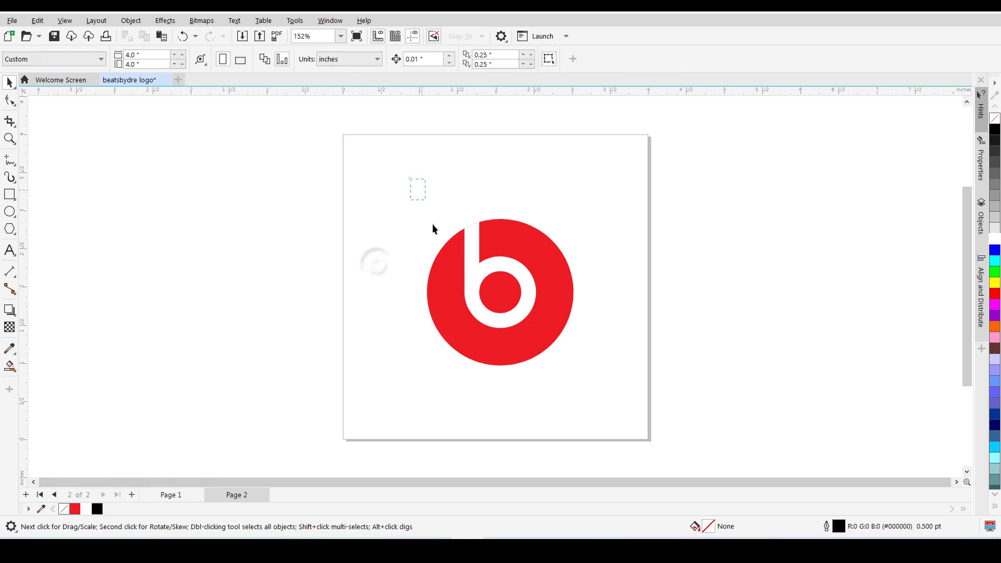
drag(433, 224, 580, 372)
click(183, 495)
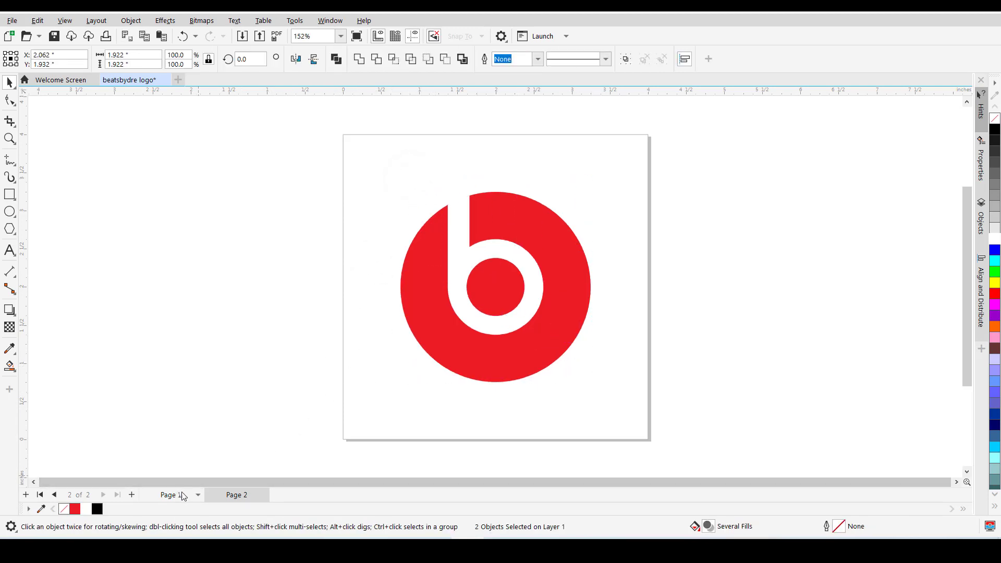
click(183, 496)
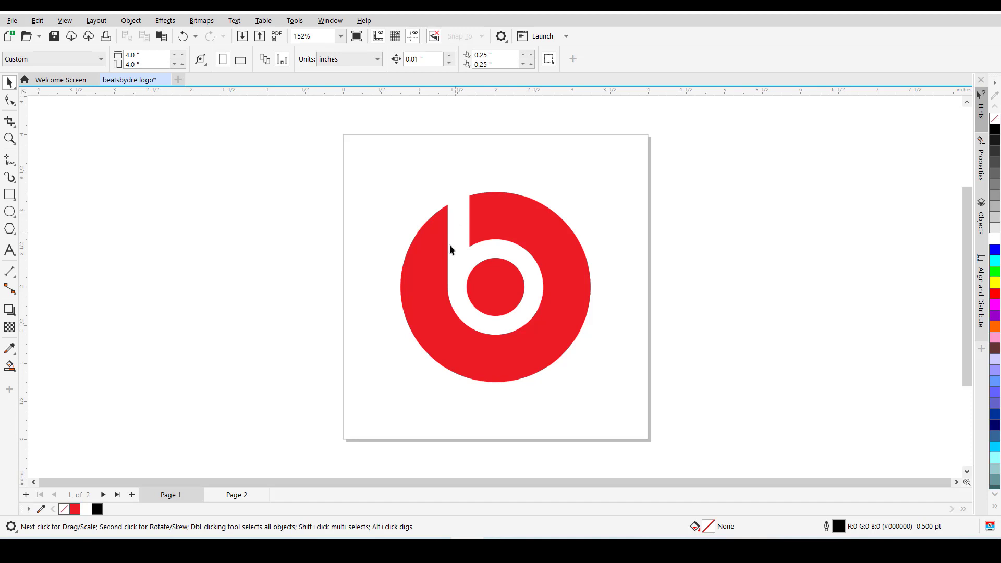
click(234, 495)
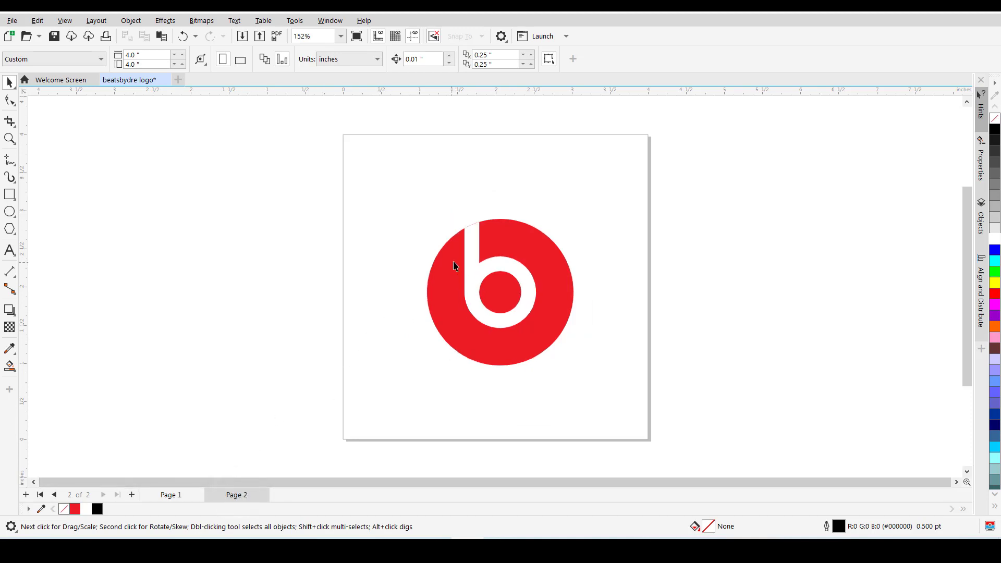
- Undo back to the full black "b" over the red circle, and revert a trial move of the "b"
key(ctrl+z)
key(ctrl+z)
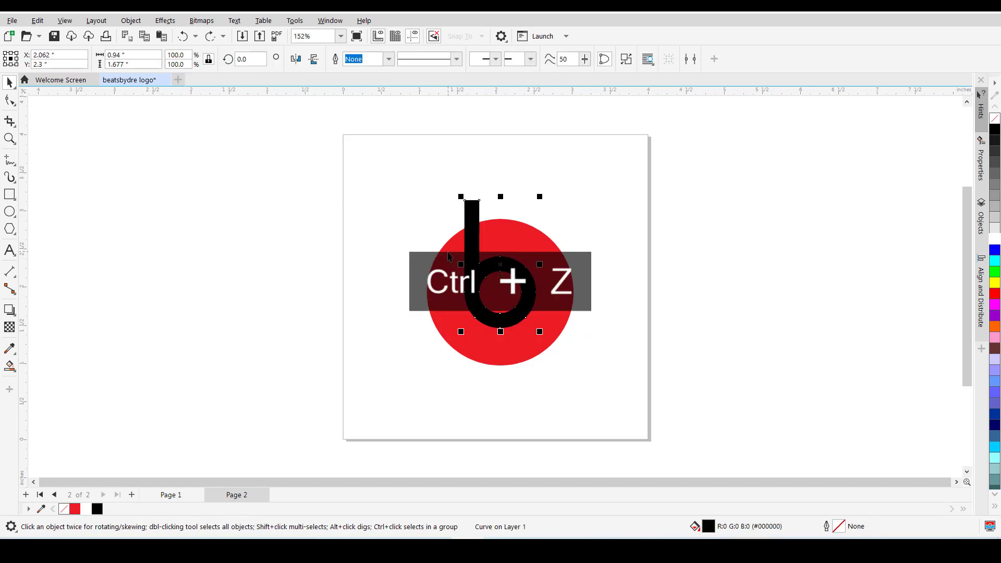
shift+click(437, 253)
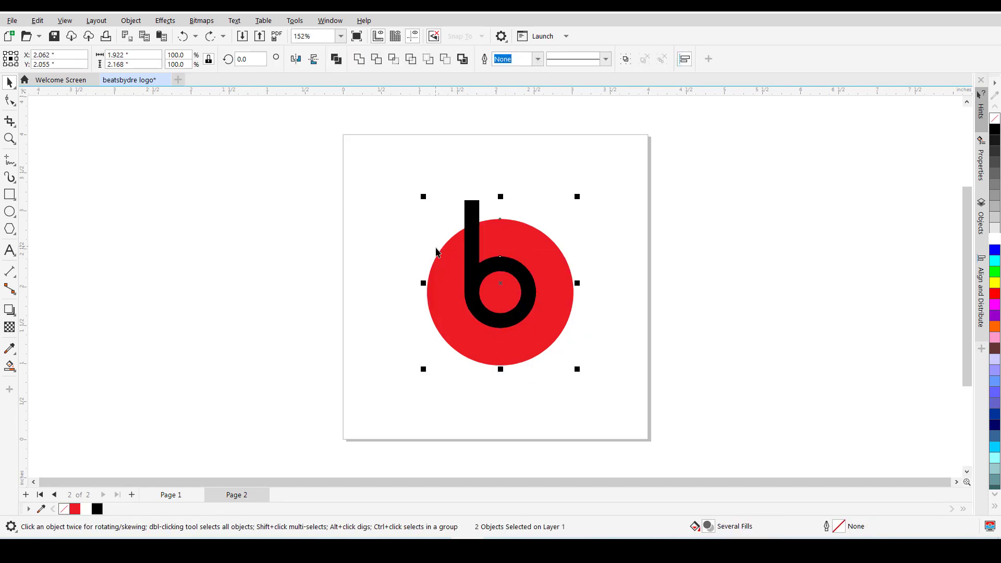
click(398, 250)
drag(475, 273, 510, 262)
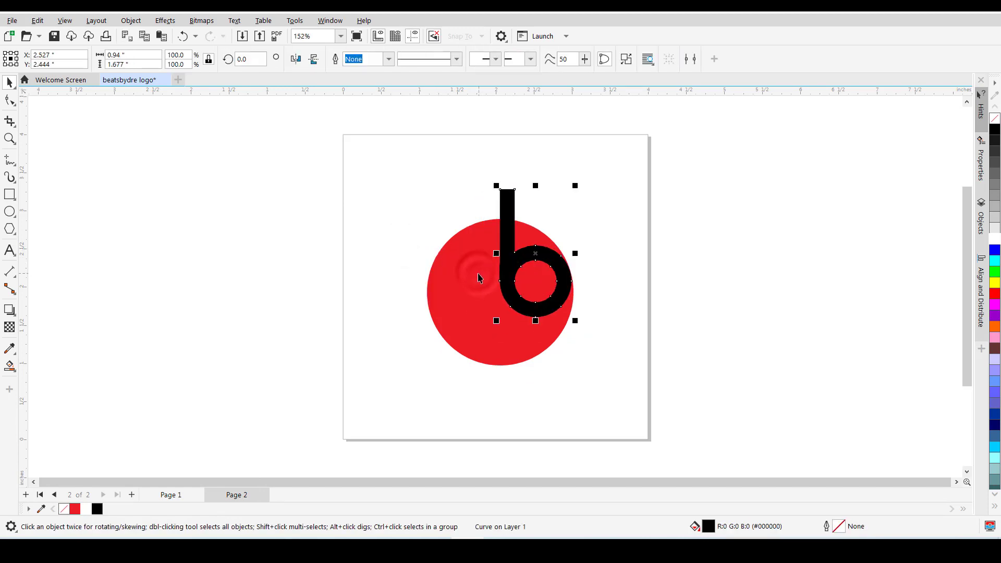
key(ctrl+z)
click(364, 239)
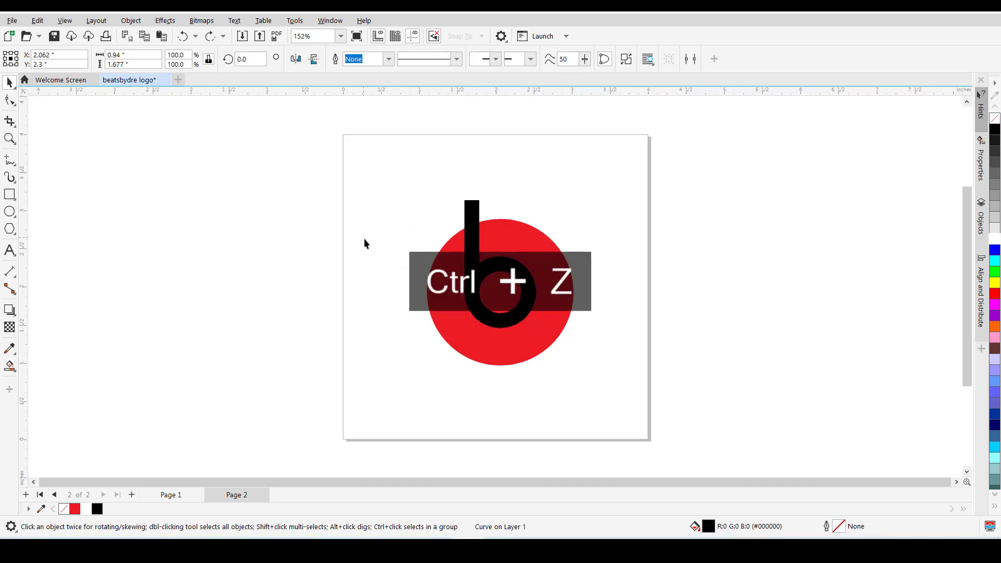
- Cut the black "b" out of the red circle with Back Minus Front
click(475, 213)
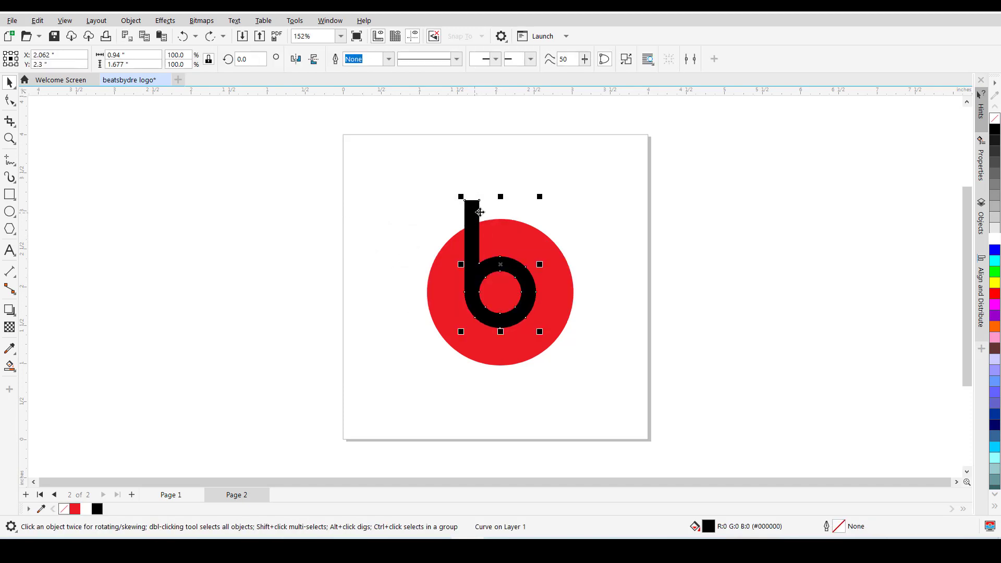
shift+click(555, 260)
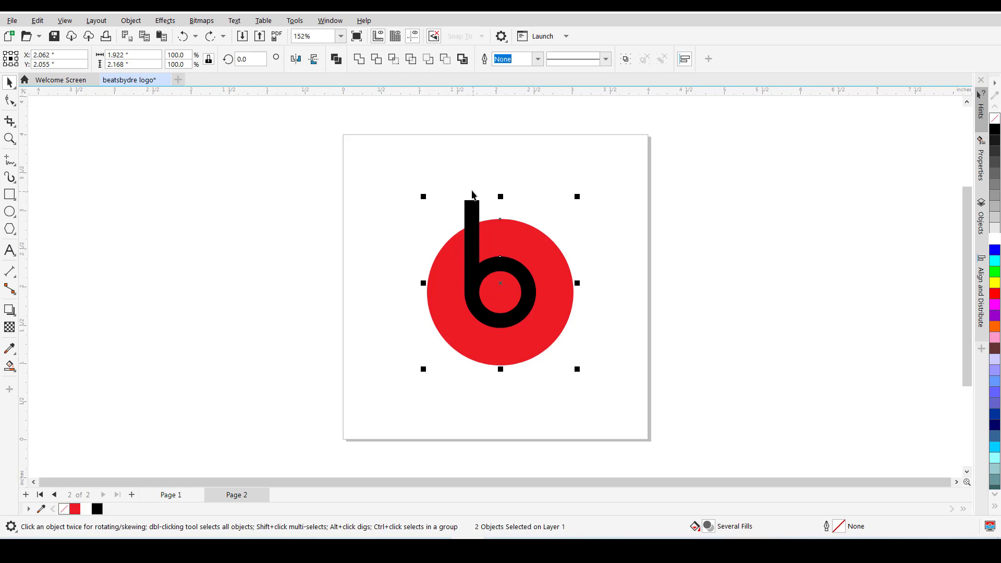
click(446, 59)
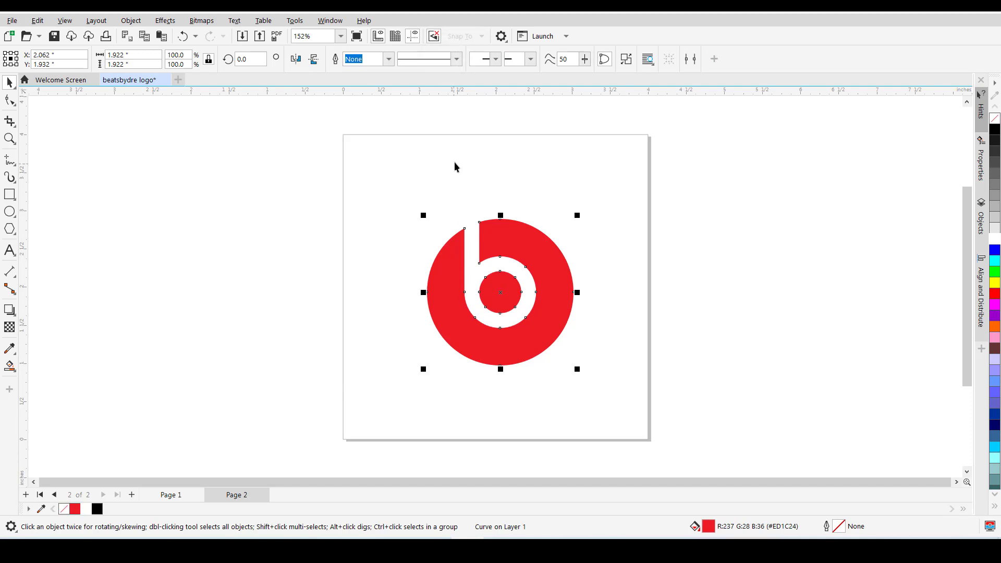
- Try moving the cut-out logo as one piece, and undo the move
click(476, 196)
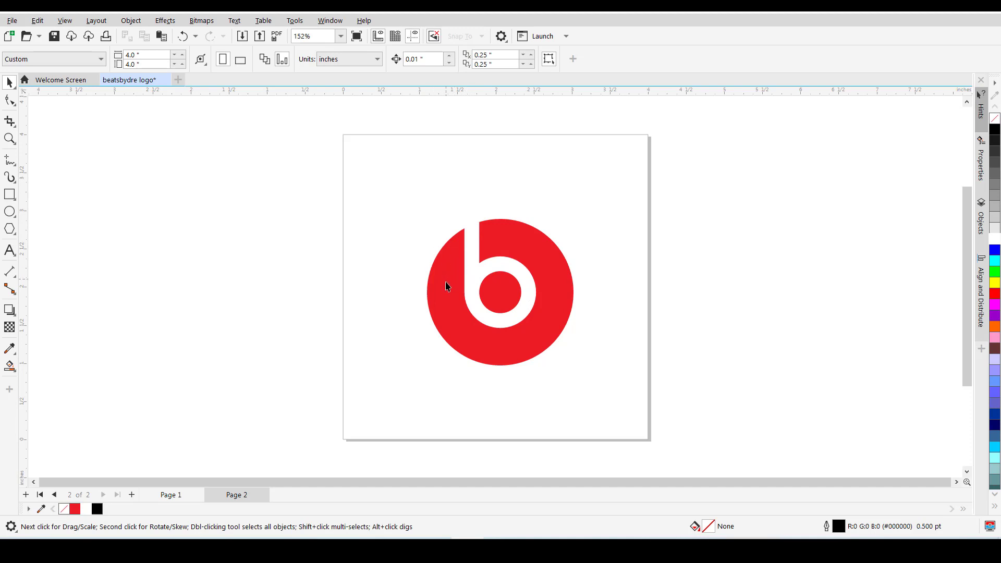
drag(445, 285, 424, 300)
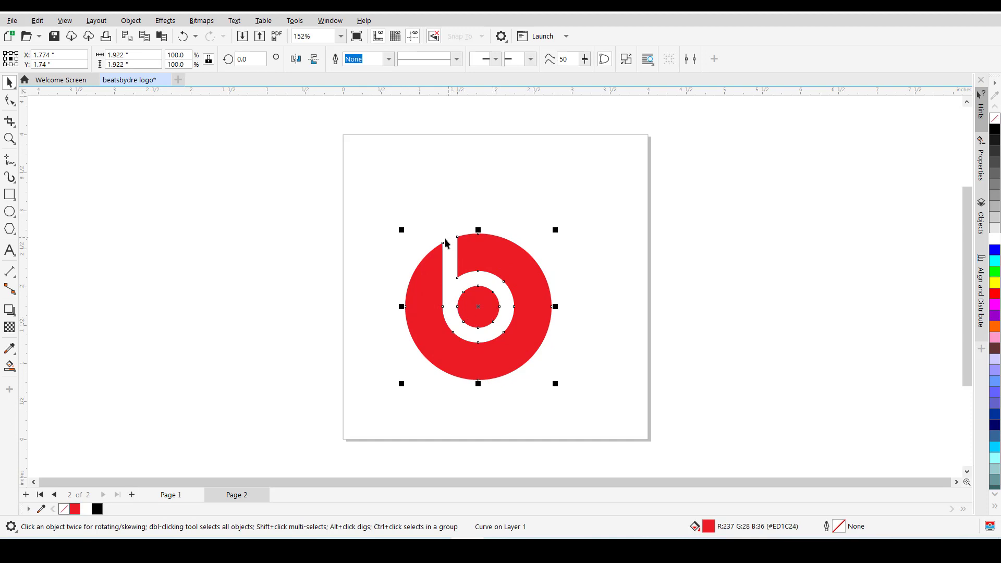
key(ctrl+z)
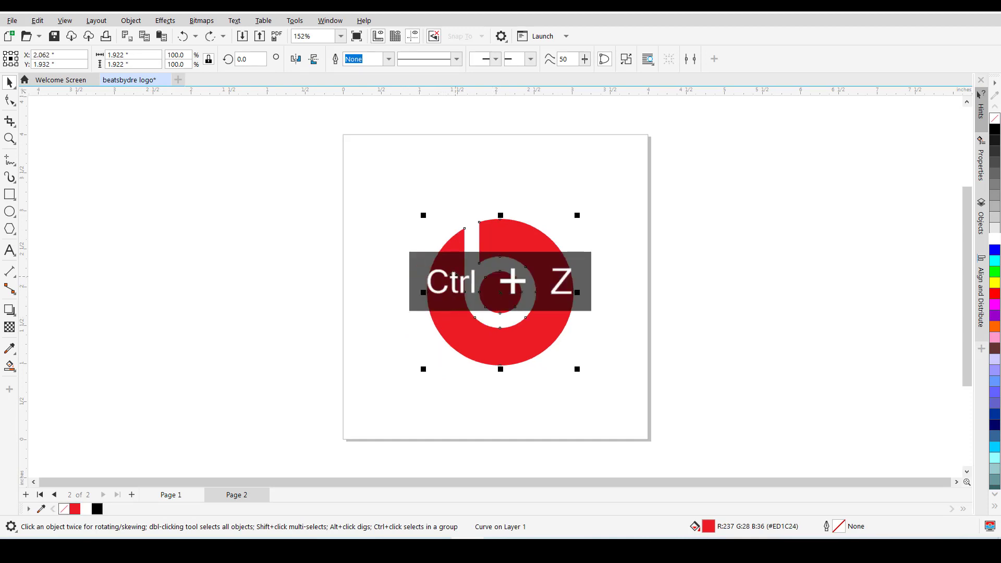
click(396, 268)
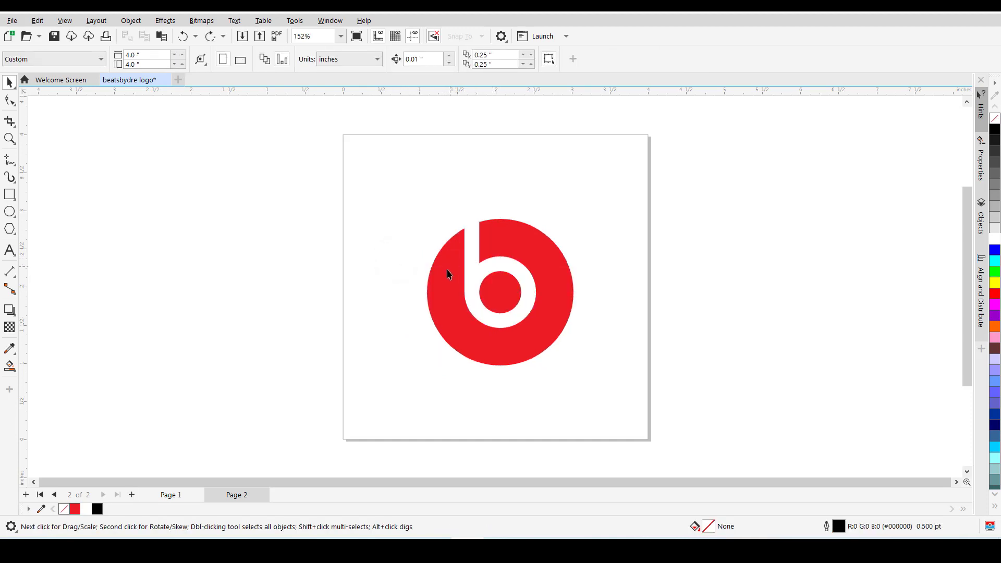
- Draw a rectangle about 3.74 by 3.17 inches around the logo and fill it with black
click(5, 196)
drag(359, 174, 644, 416)
key(space)
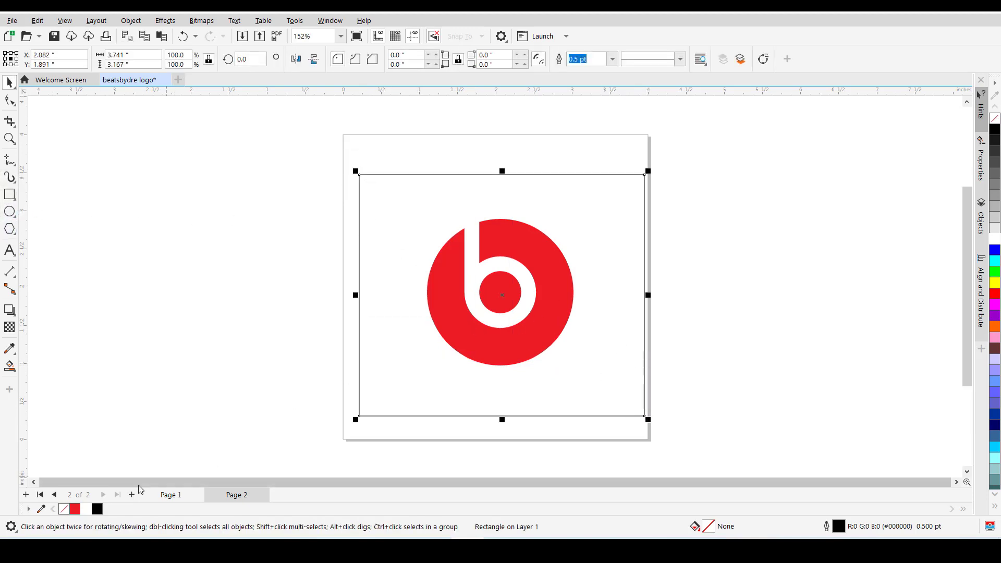
click(97, 510)
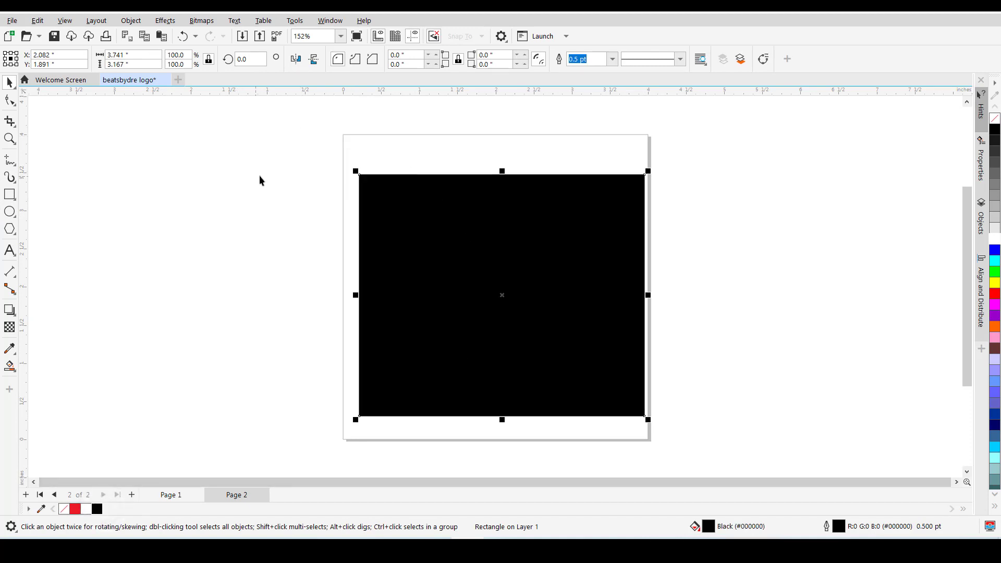
- Send the black rectangle to the back of the layer, behind the red logo
click(130, 20)
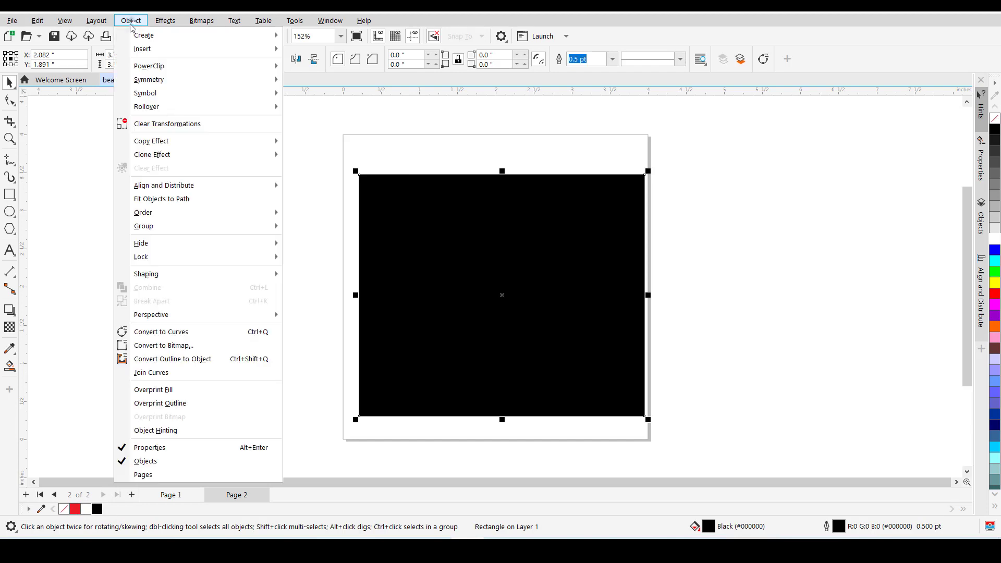
mouse_move(178, 213)
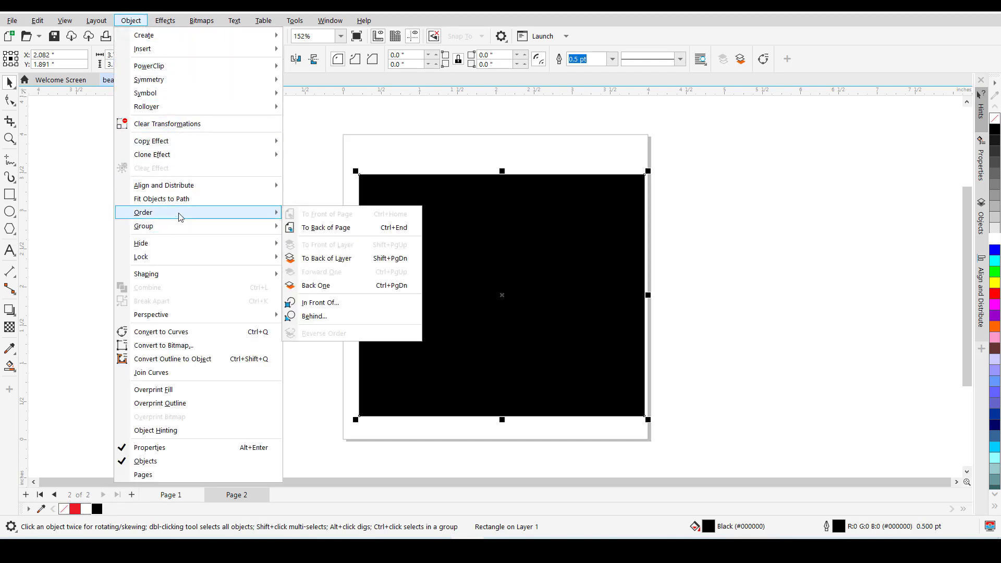
click(343, 259)
click(317, 286)
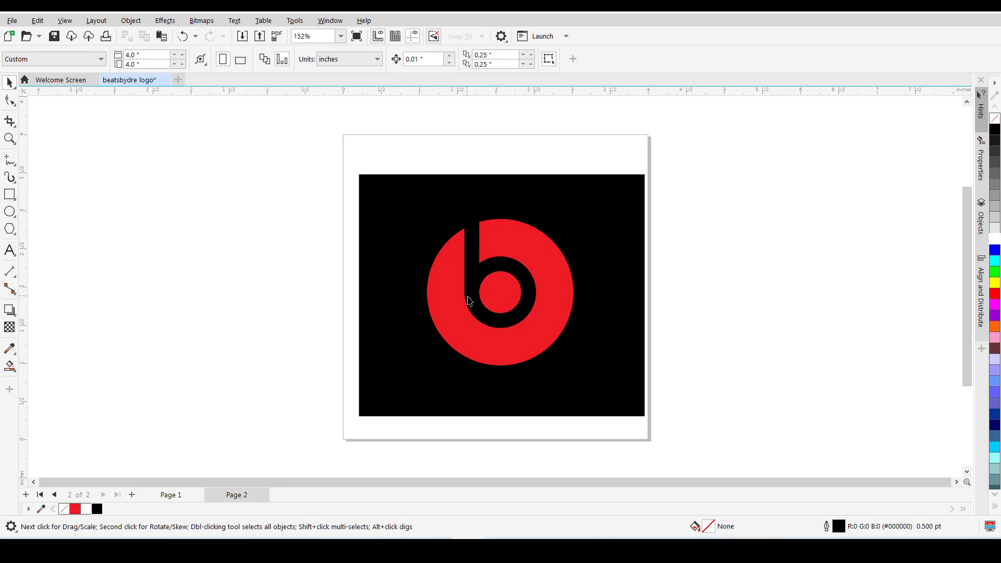
- Paste the red circle with the white "b", shrink it to about 0.87 inches, and place it in the black rectangle's upper right corner
key(ctrl+v)
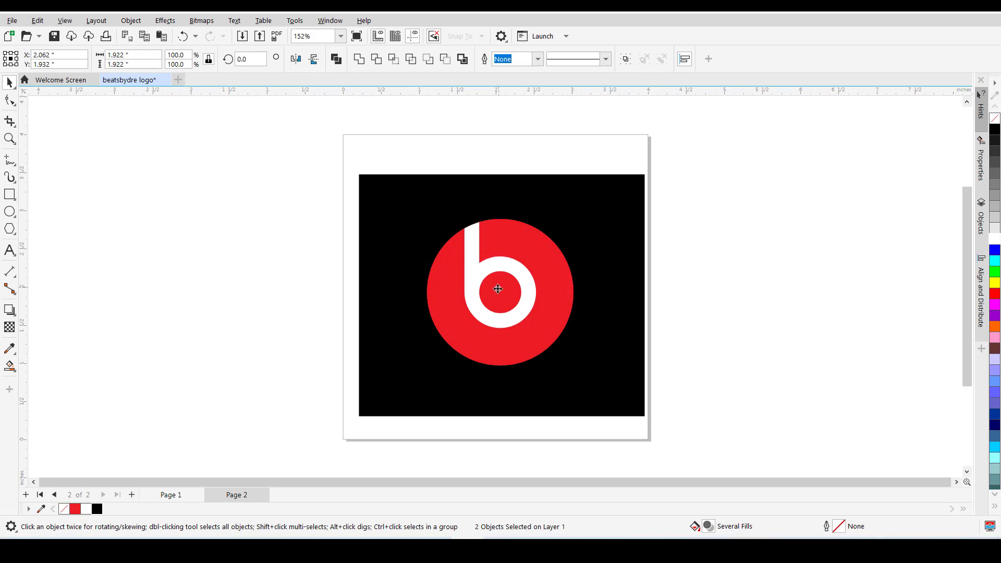
drag(494, 289, 442, 331)
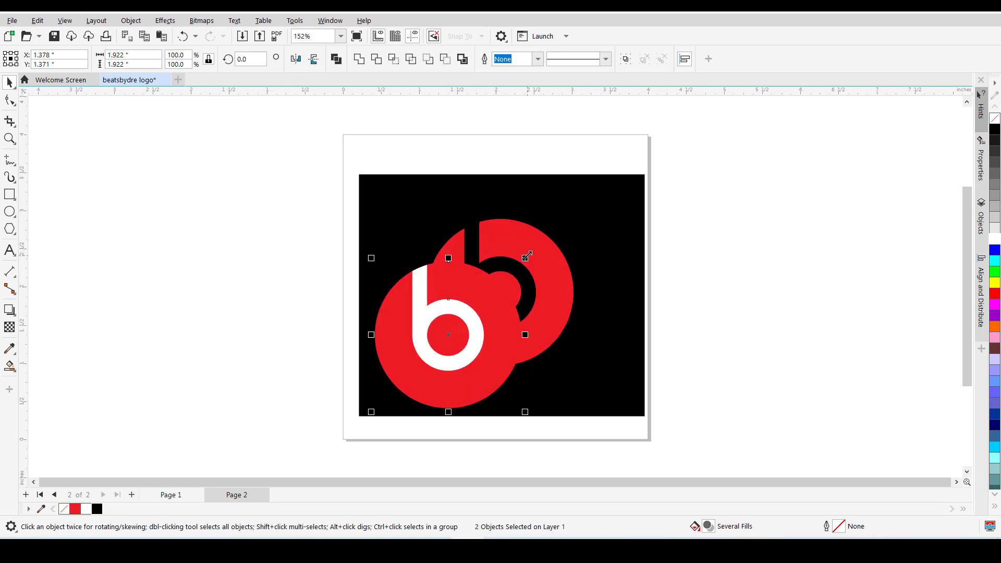
drag(526, 256, 442, 337)
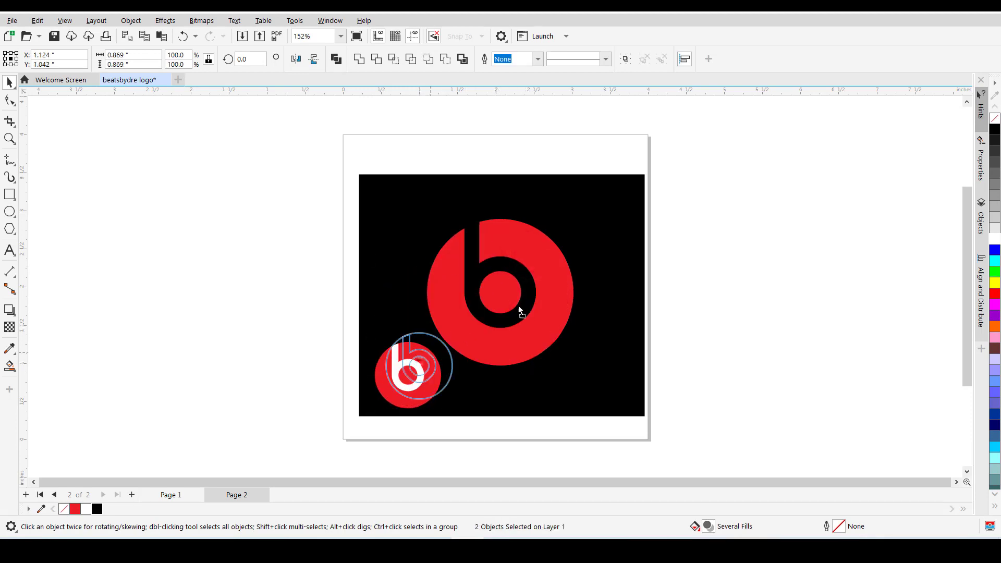
drag(518, 306, 590, 237)
click(688, 219)
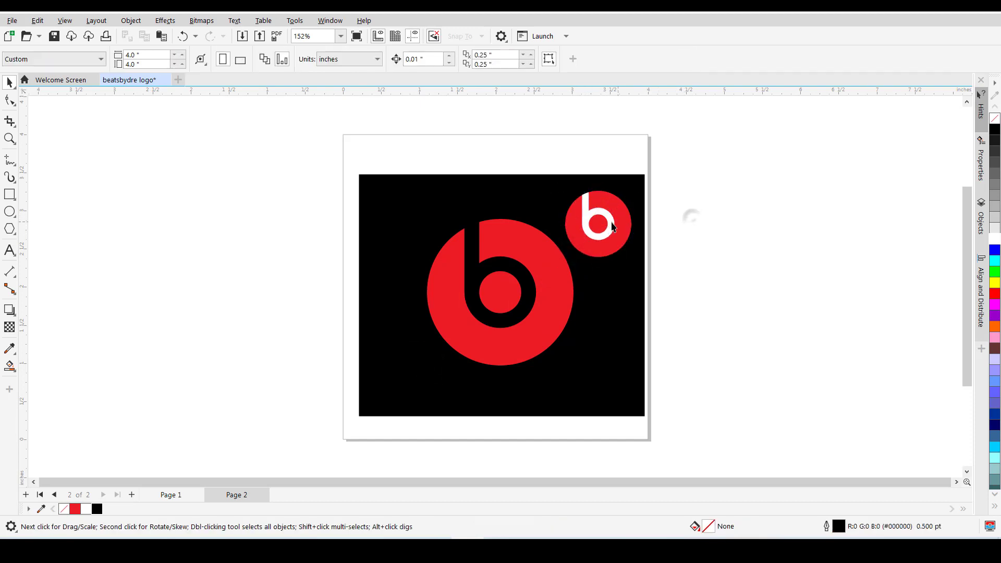
- Try moving the small white "b" off its red circle, and undo the move
click(613, 227)
drag(598, 233, 628, 243)
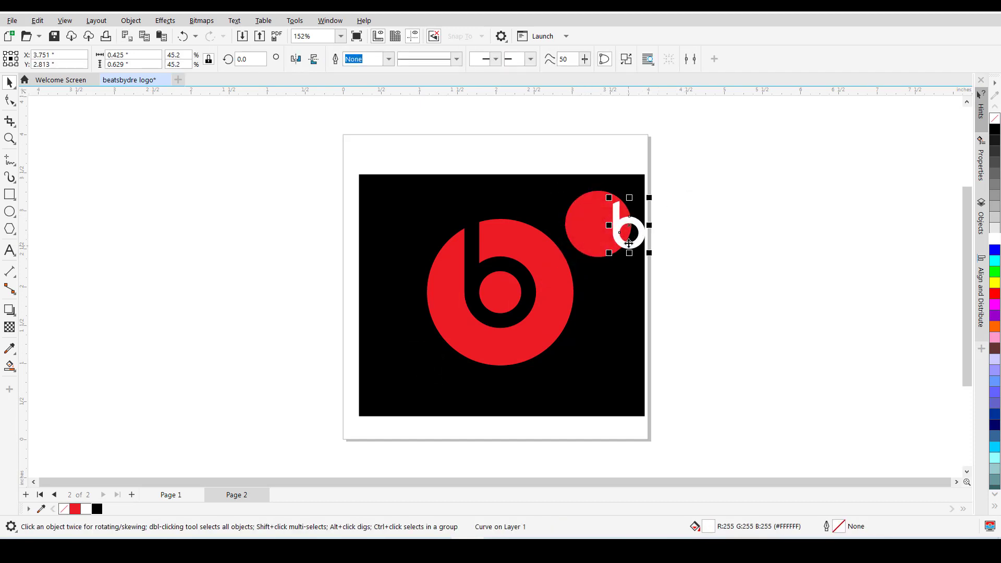
key(ctrl+z)
click(596, 258)
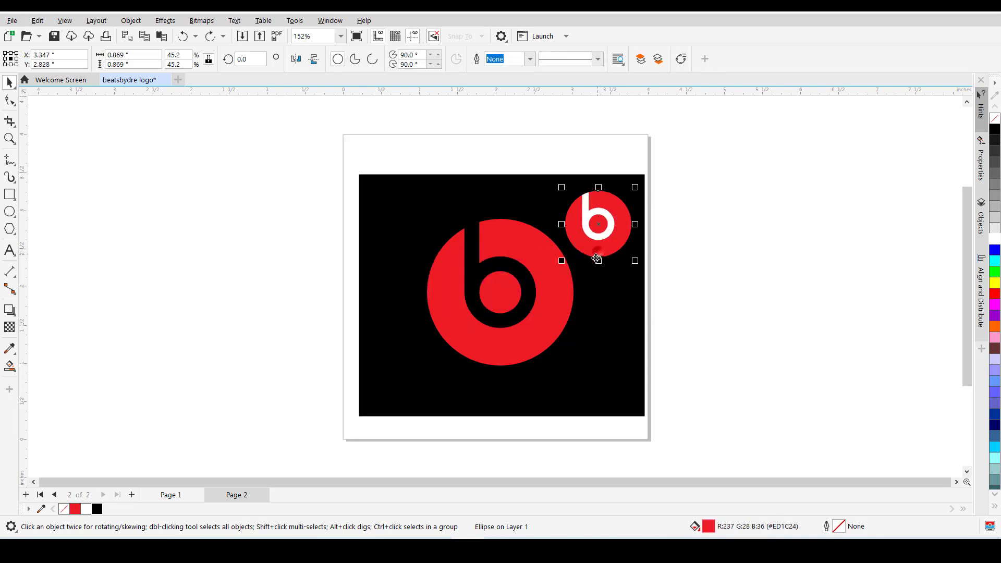
- Move the large cut-out logo slightly left on the black rectangle, to about X 1.93, Y 1.93 inches
click(514, 287)
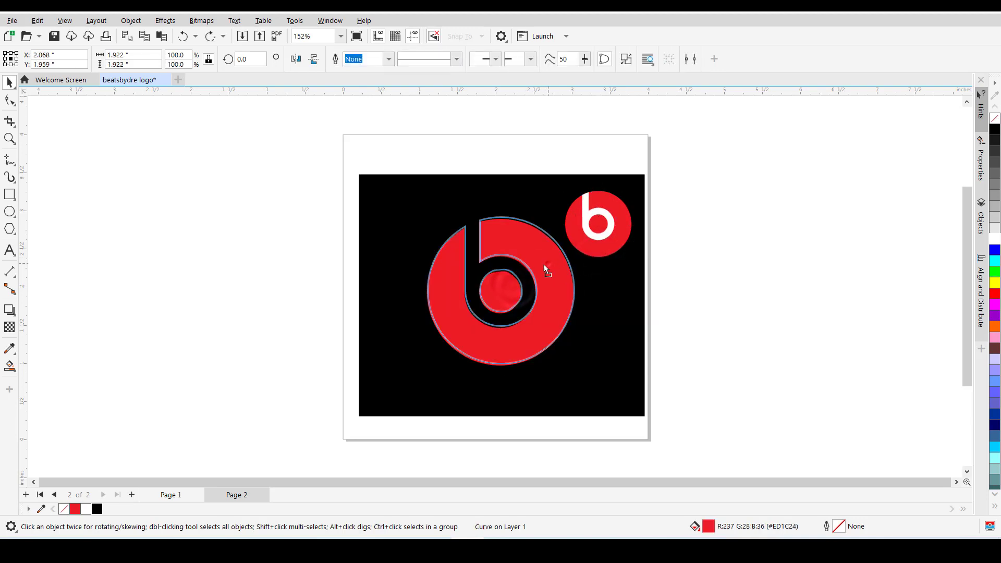
drag(543, 264, 532, 262)
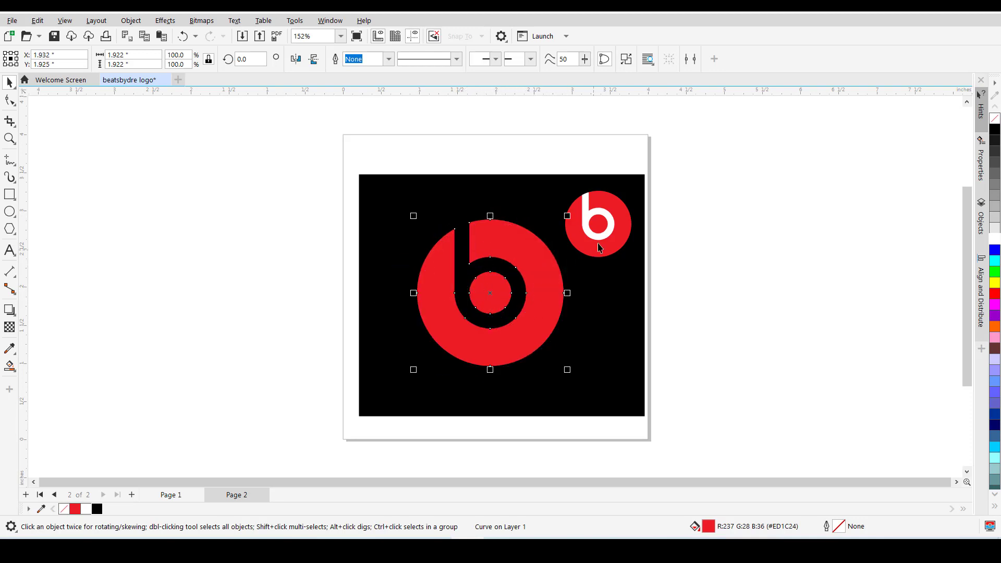
click(671, 180)
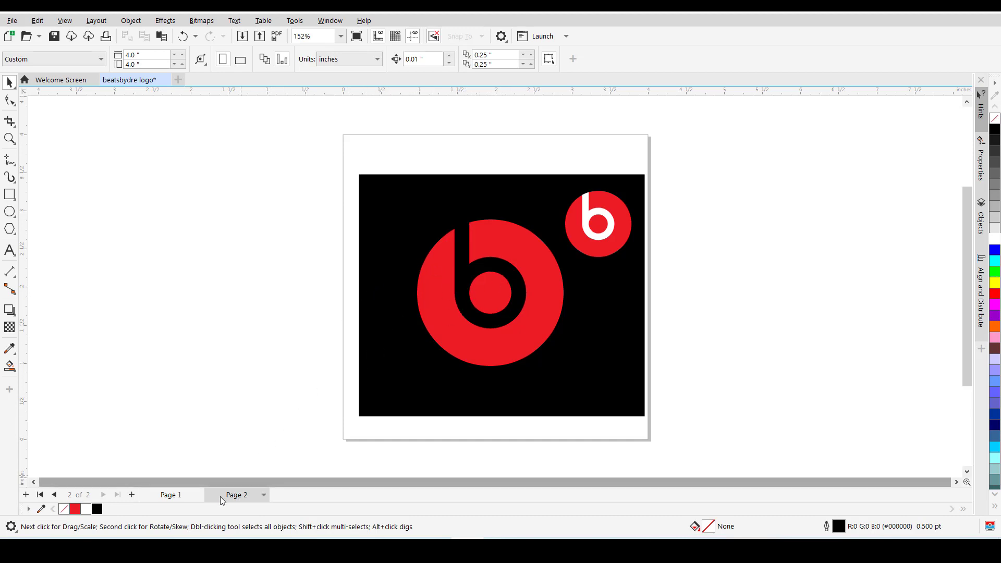
- Compare the Page 1 reference logo with the finished Page 2 logos, and check the large cut-out logo's selection
click(168, 500)
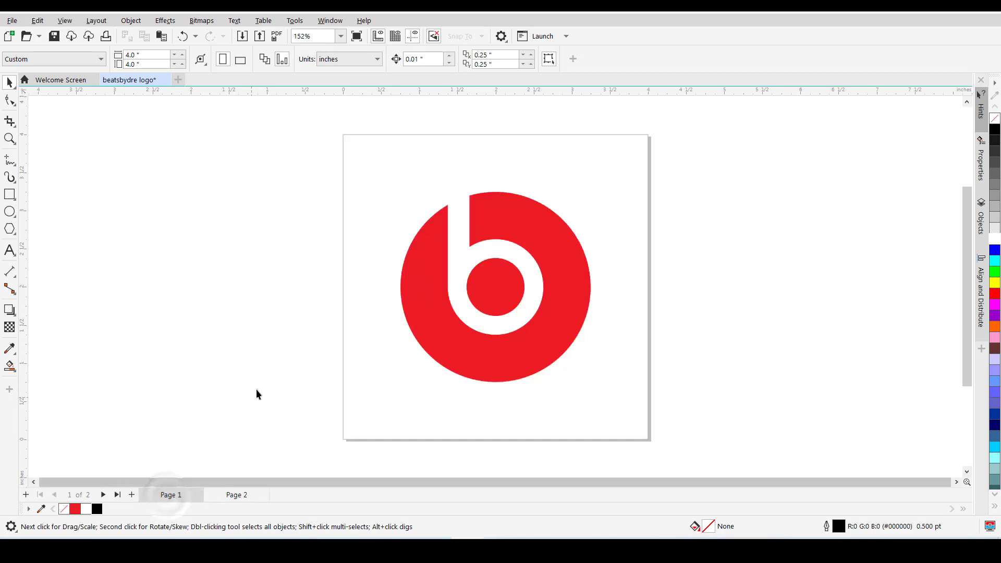
click(236, 499)
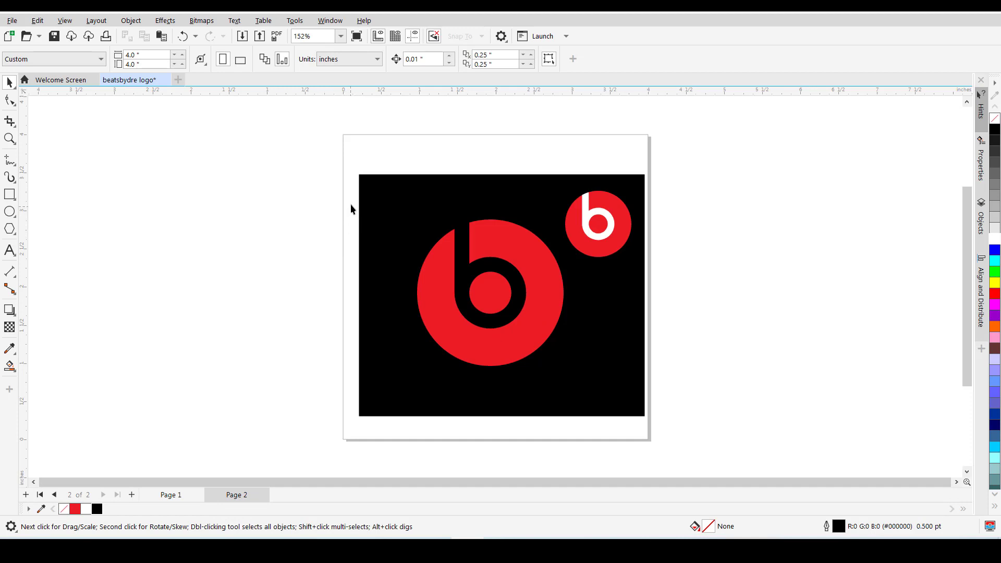
drag(349, 204, 585, 394)
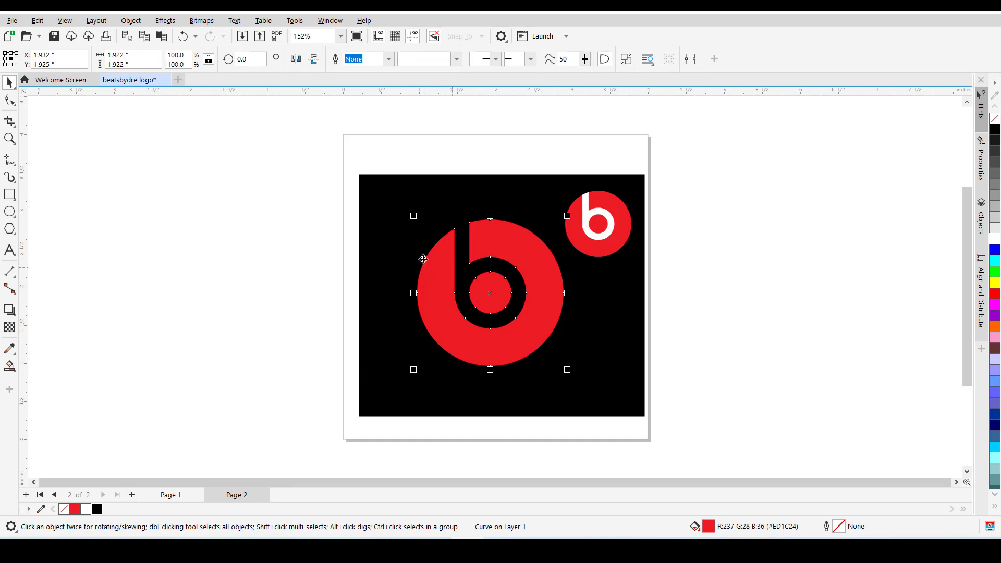
click(336, 215)
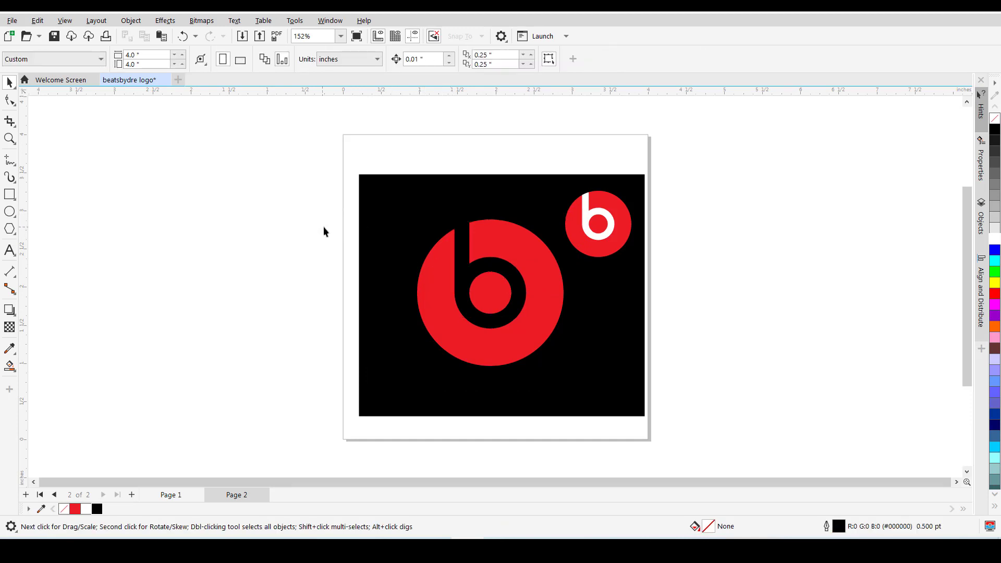